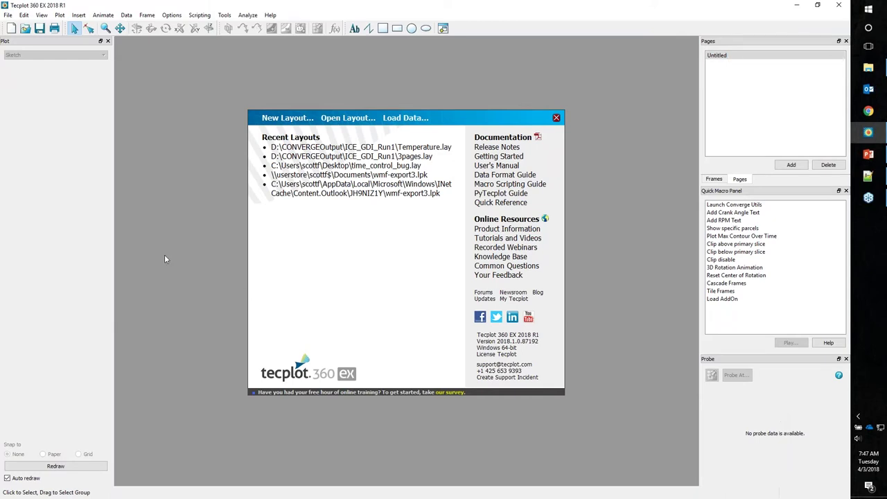
Step: Open emissions.out from the ICE_GDI_Run1 folder with the General Text Loader
click(7, 16)
click(31, 82)
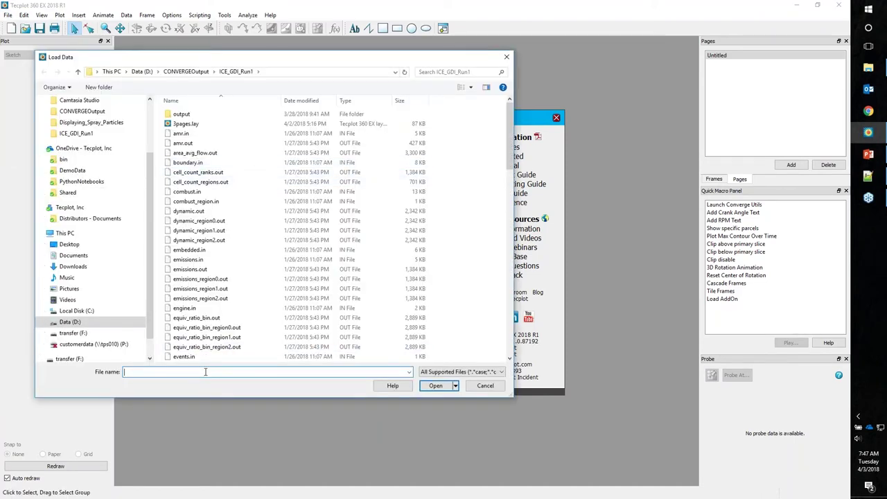
text(emi)
key(Down)
key(Down)
key(Down)
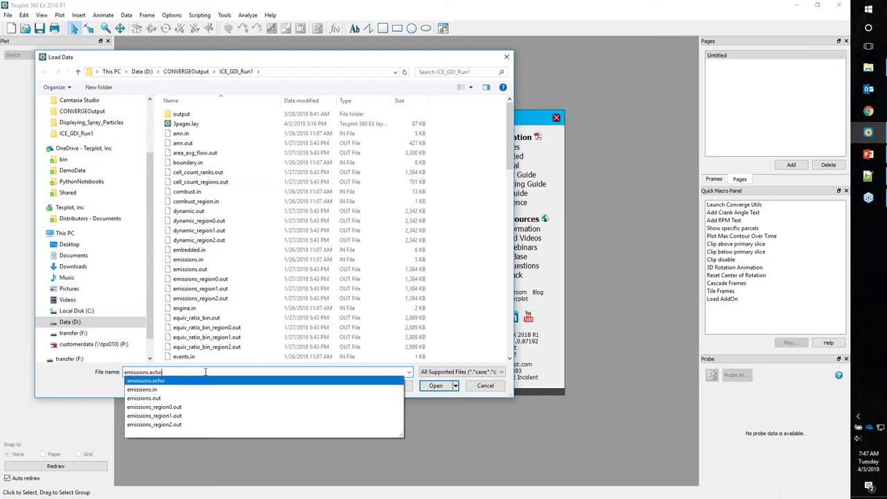
key(Return)
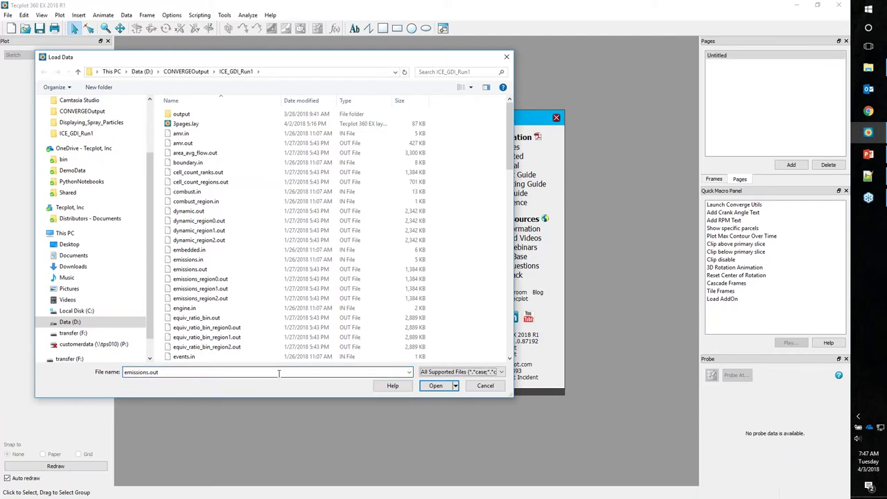
click(431, 373)
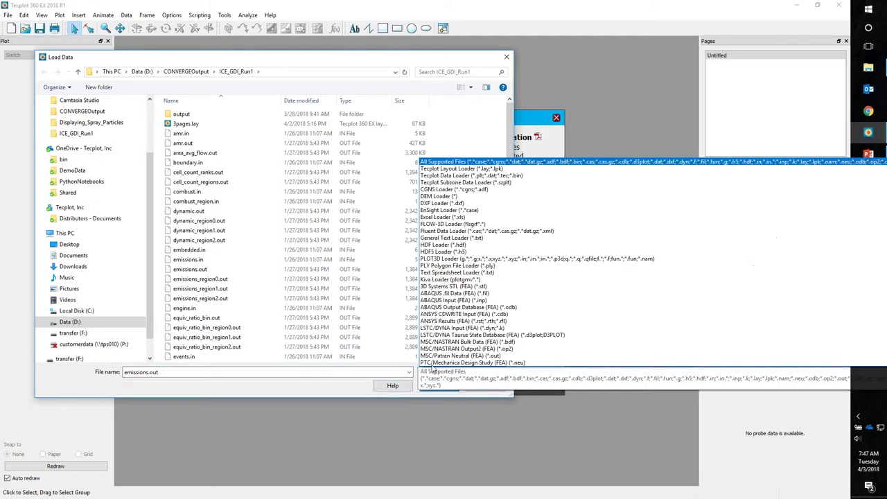
click(442, 239)
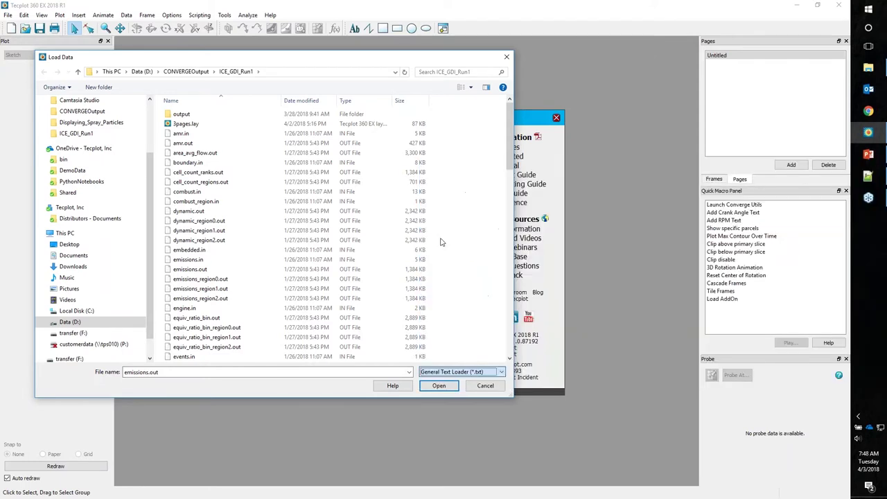
click(438, 387)
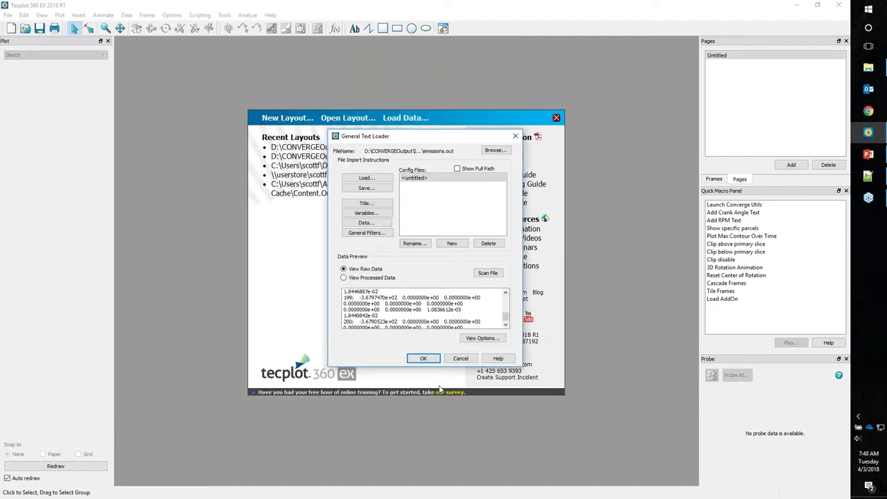
drag(407, 141, 387, 136)
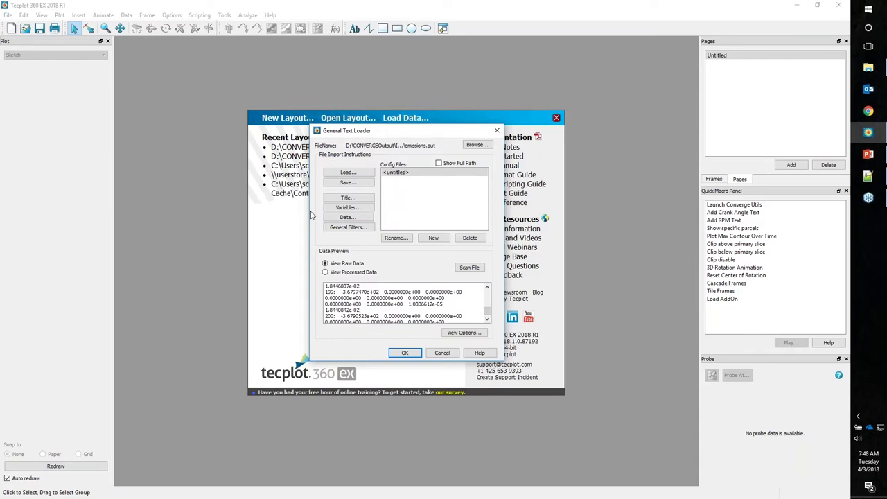
Step: Switch to Notepad++ and examine which lines of emissions.out hold the variable names and the first data row
click(867, 177)
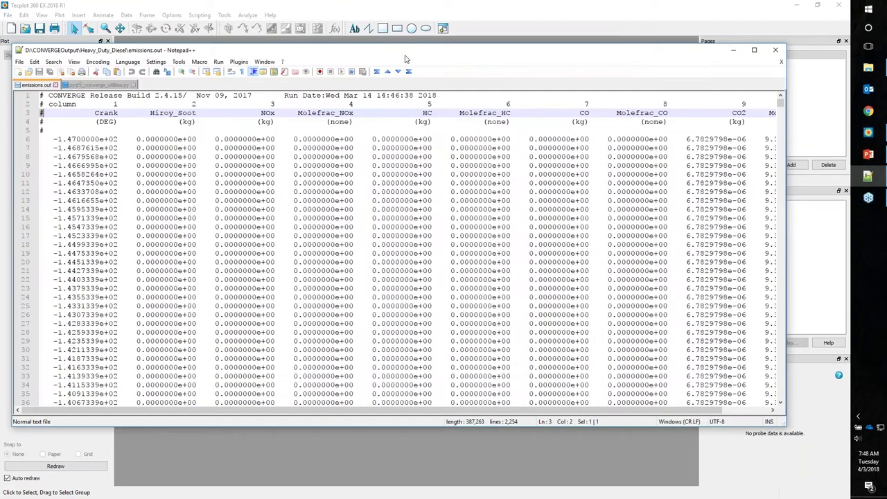
drag(407, 58, 418, 79)
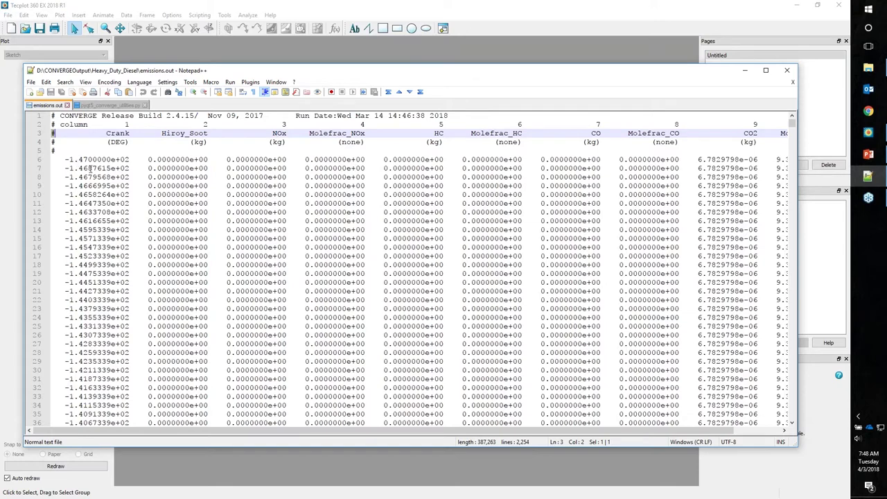
click(747, 73)
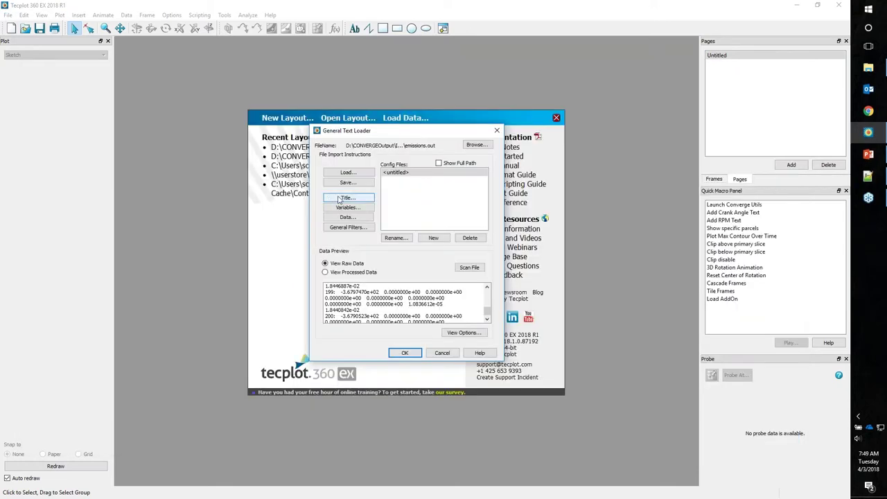
Step: Scan for variable names on line 3 only, and import the data from line 6 to the end of the file
click(349, 208)
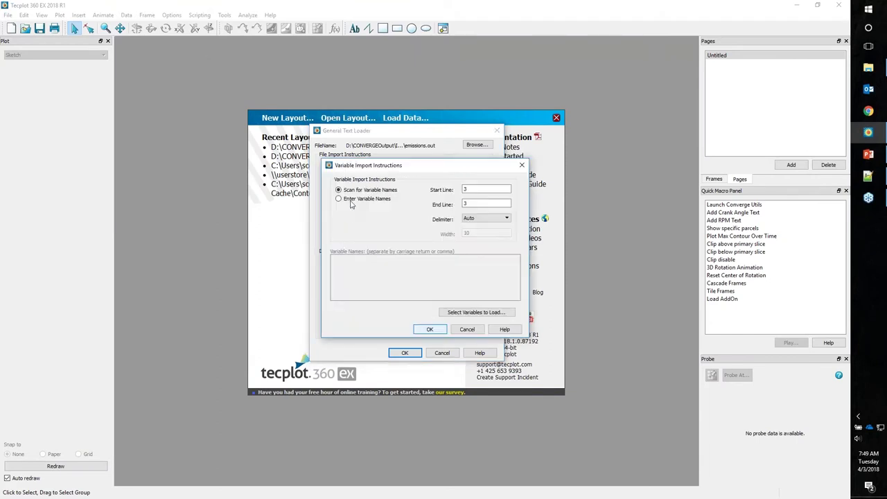
click(473, 188)
click(430, 330)
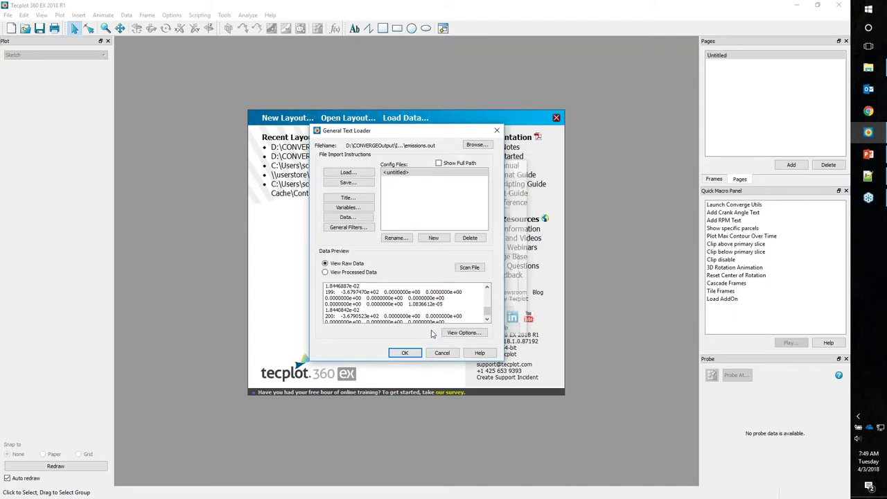
click(347, 217)
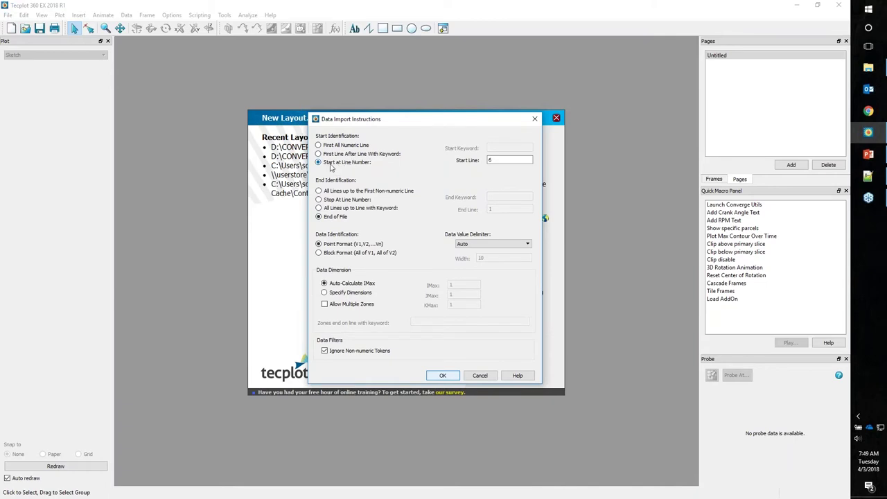
click(499, 160)
click(443, 376)
Step: Apply the general filter that ignores character column position 1
click(350, 231)
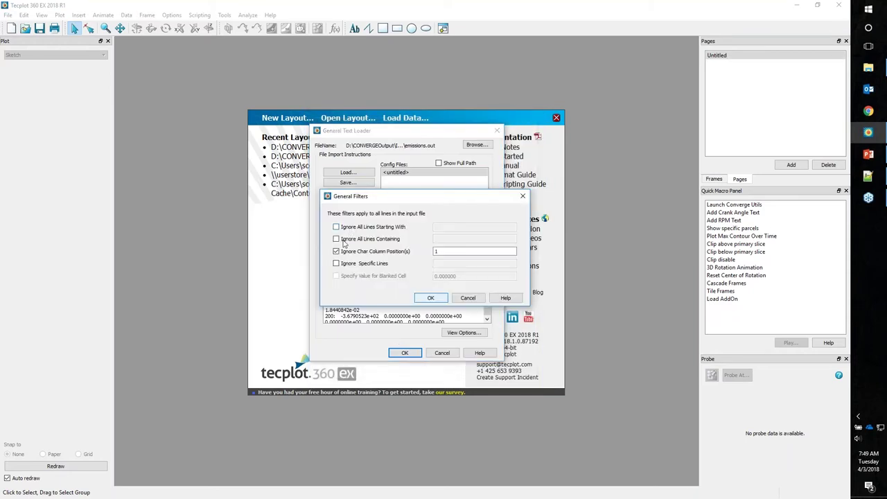
click(444, 252)
click(430, 298)
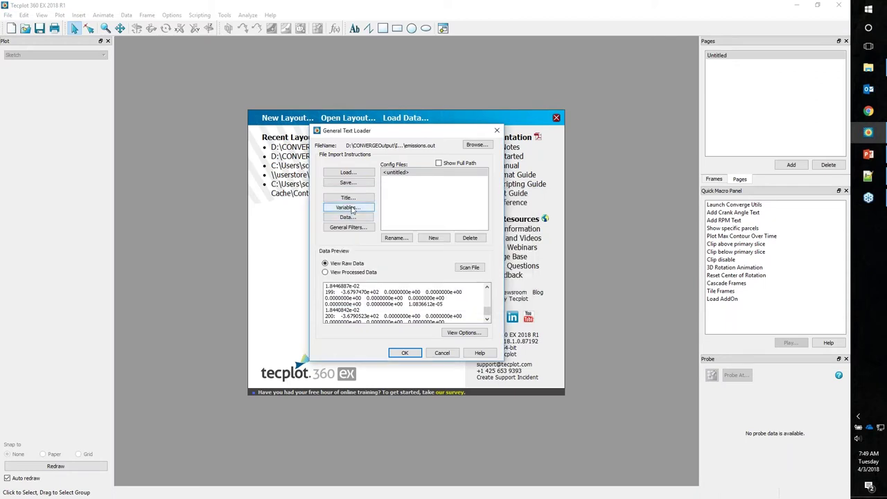
Step: Restrict the variables to load to Crank, NOx and CO, and import the file as a plot
click(348, 207)
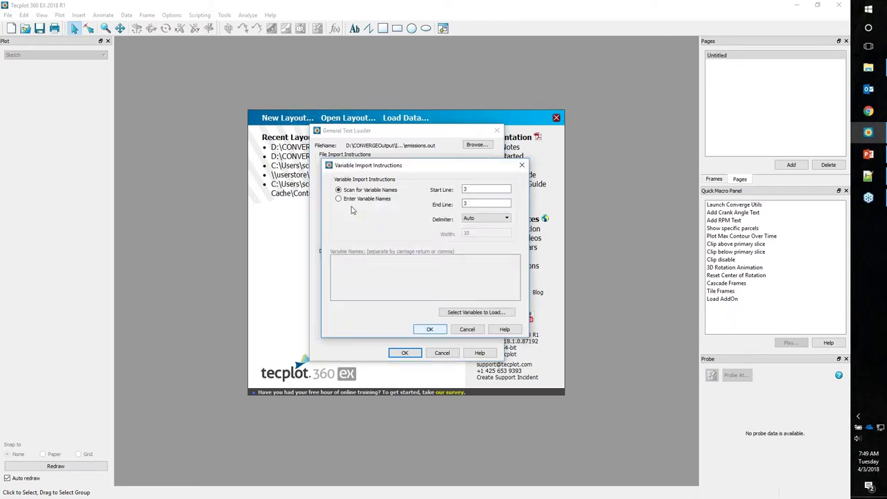
click(463, 313)
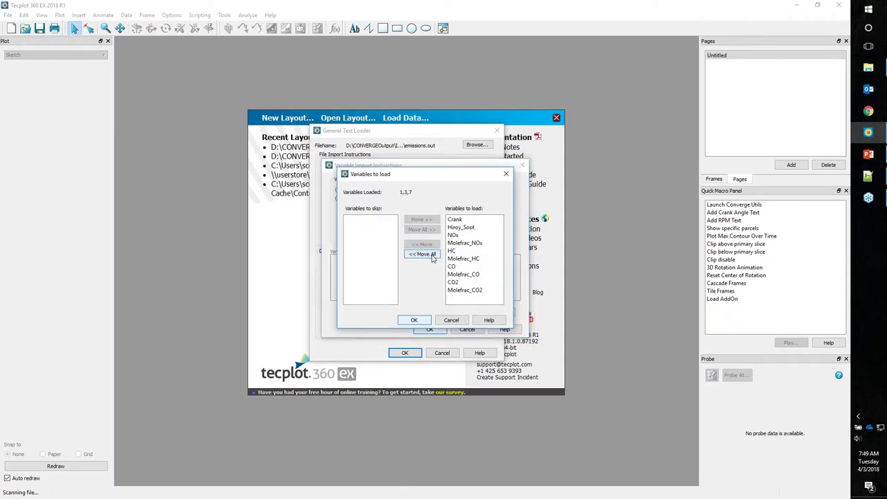
click(422, 254)
click(359, 219)
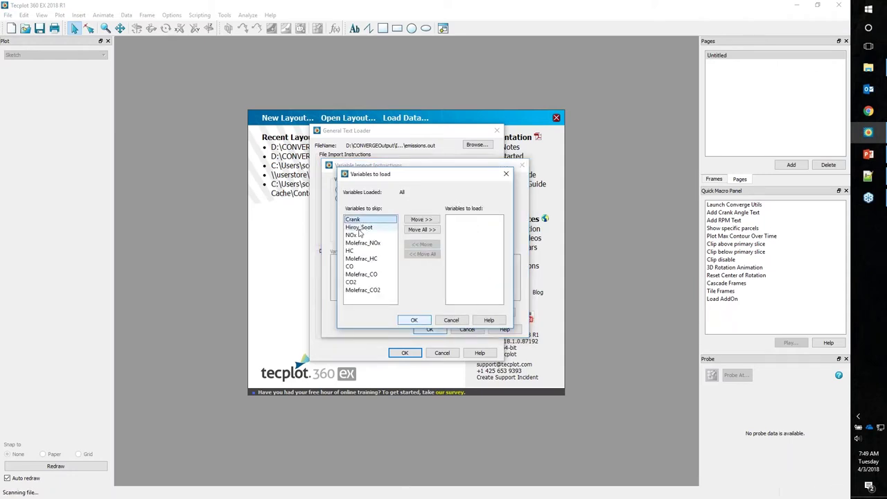
click(357, 235)
ctrl+click(359, 269)
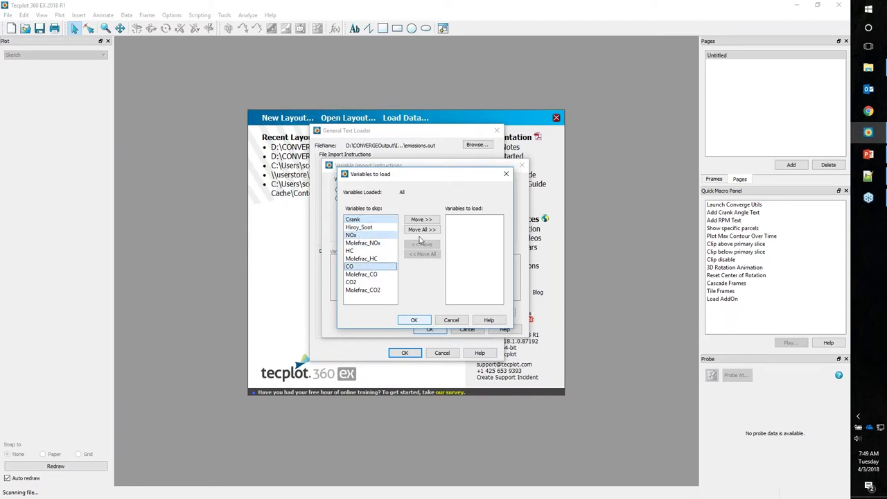
click(421, 219)
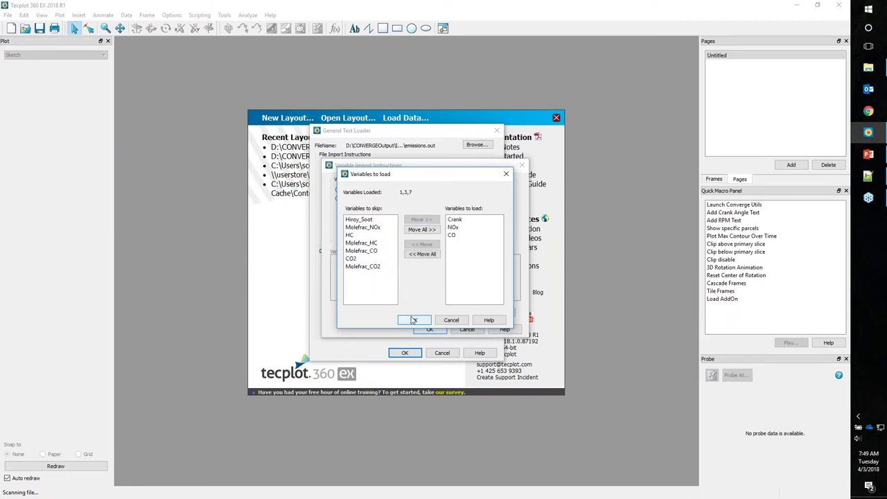
click(414, 320)
click(428, 330)
click(406, 353)
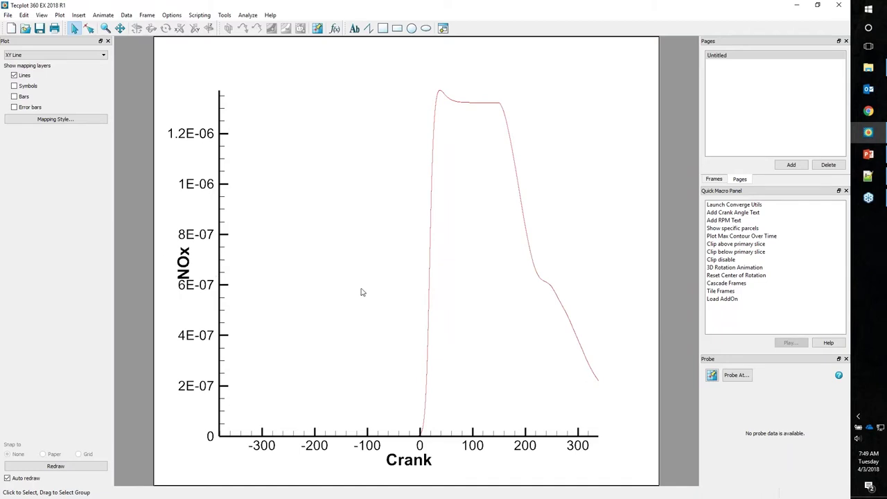
Step: Show the CO line map alongside NOx in the mapping style settings, moving the dialog off the curves
click(83, 121)
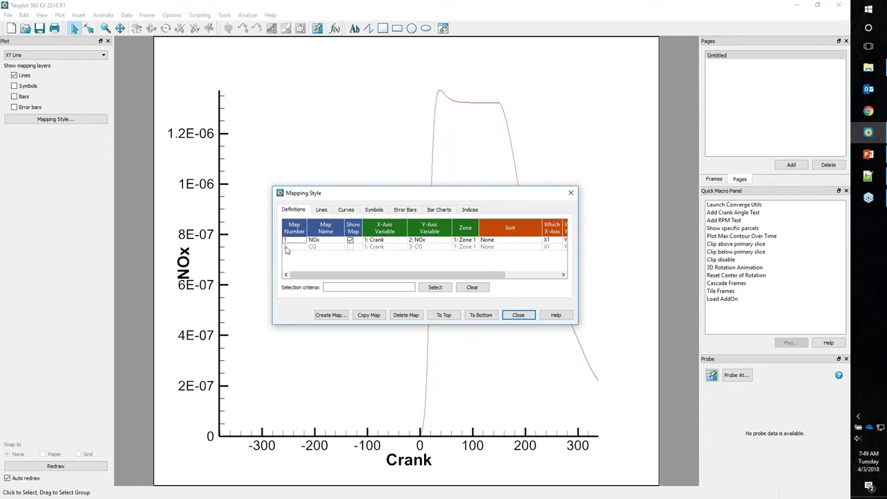
click(351, 247)
drag(458, 200, 233, 289)
Step: Fit the XY plot to full size and close the mapping style settings
click(303, 210)
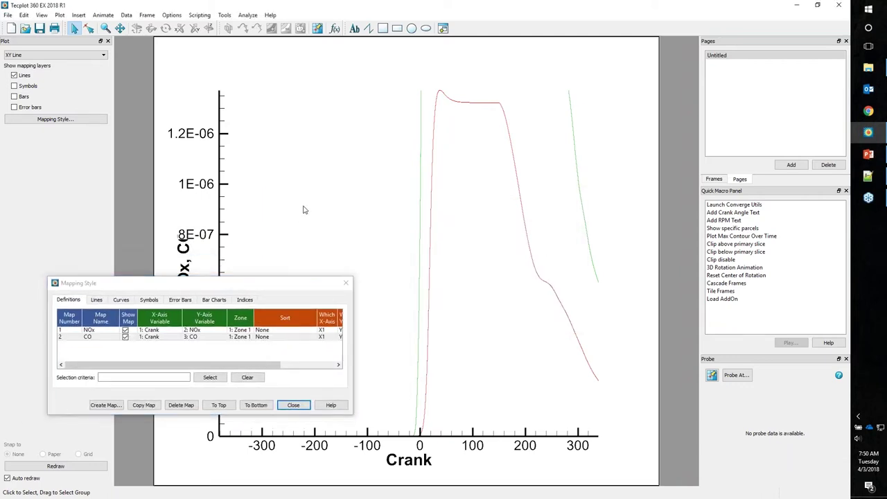
key(ctrl+f)
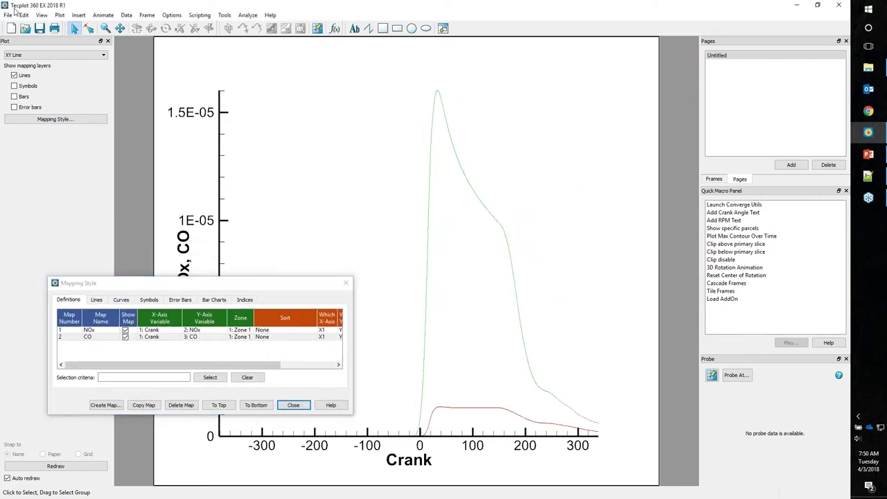
click(41, 15)
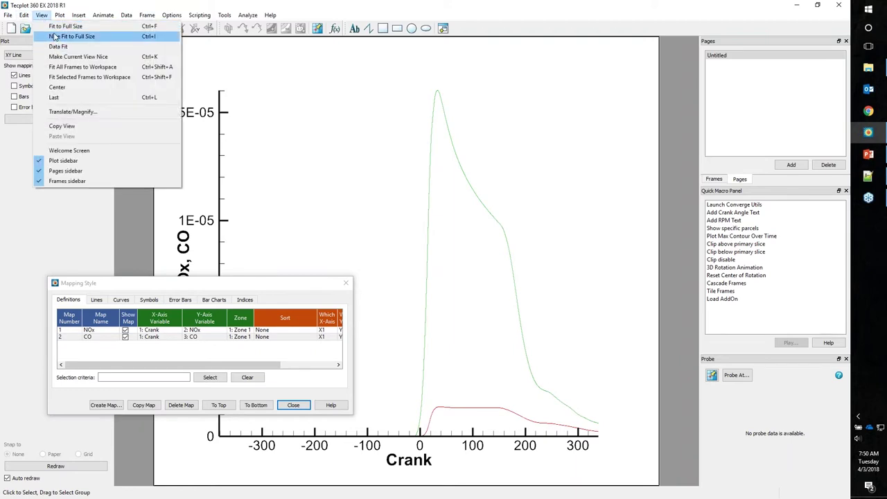
click(337, 204)
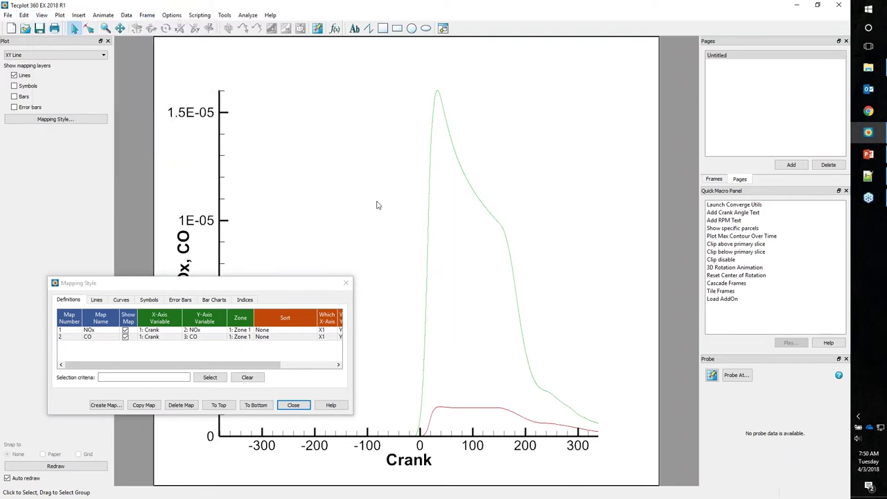
click(293, 405)
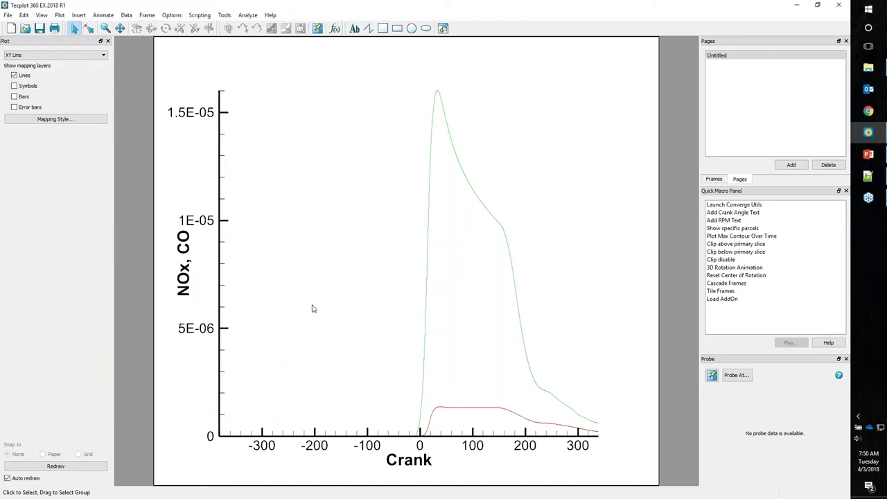
Step: Load emissions.out from the ICE_GDI_Run2 folder with the General Text Loader, appending its data to the active frame
click(7, 15)
key(ctrl+o)
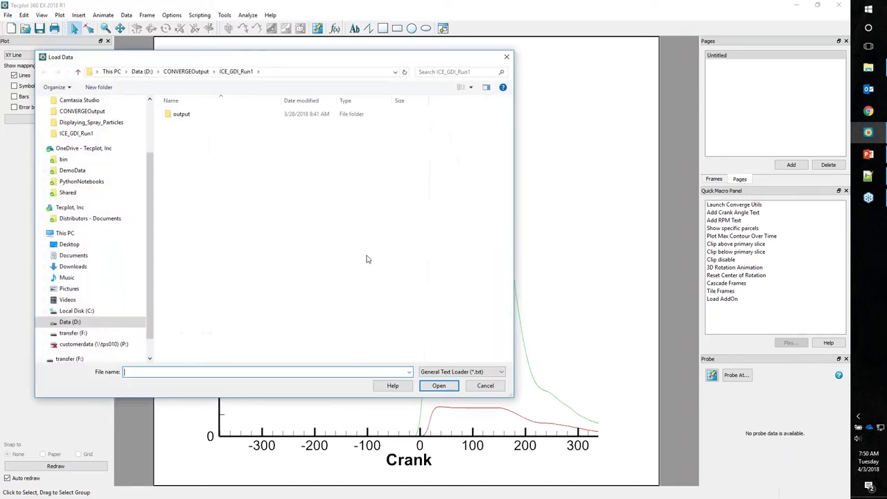
click(186, 71)
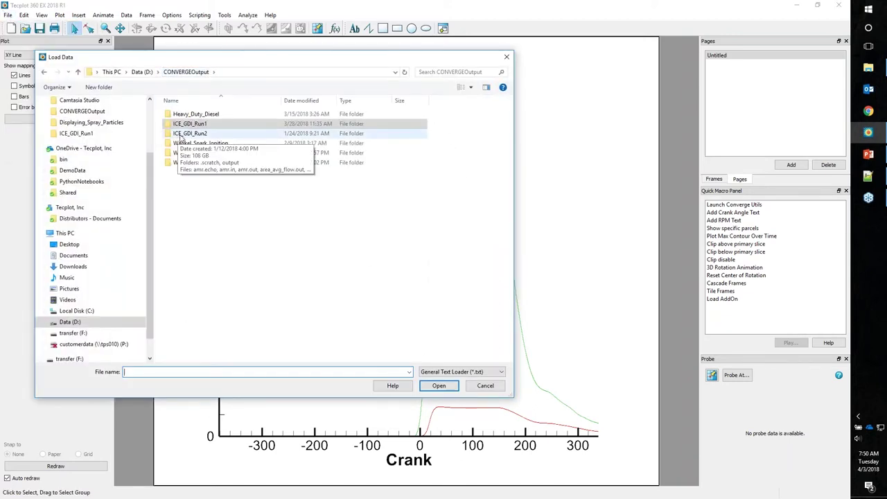
double_click(183, 133)
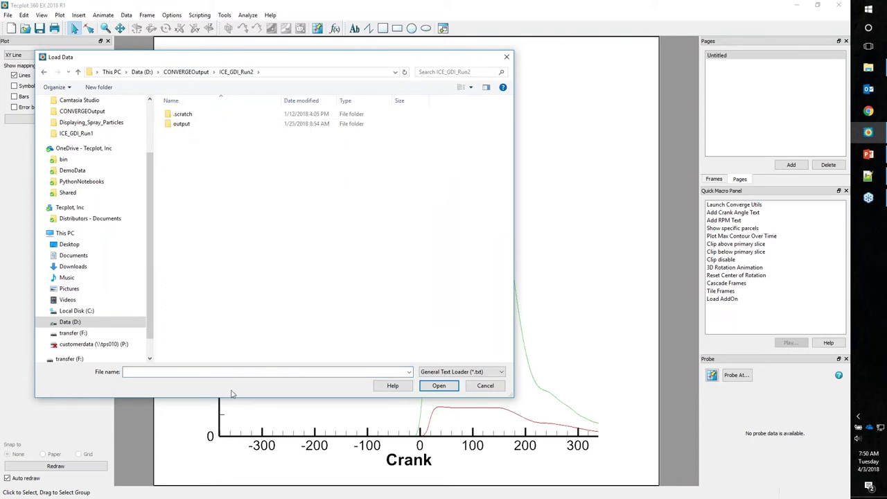
click(262, 372)
text(emiss)
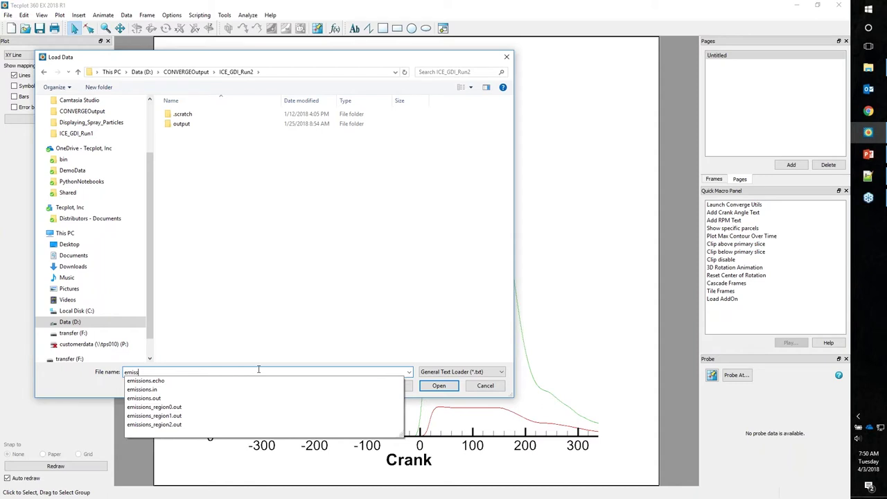
click(279, 398)
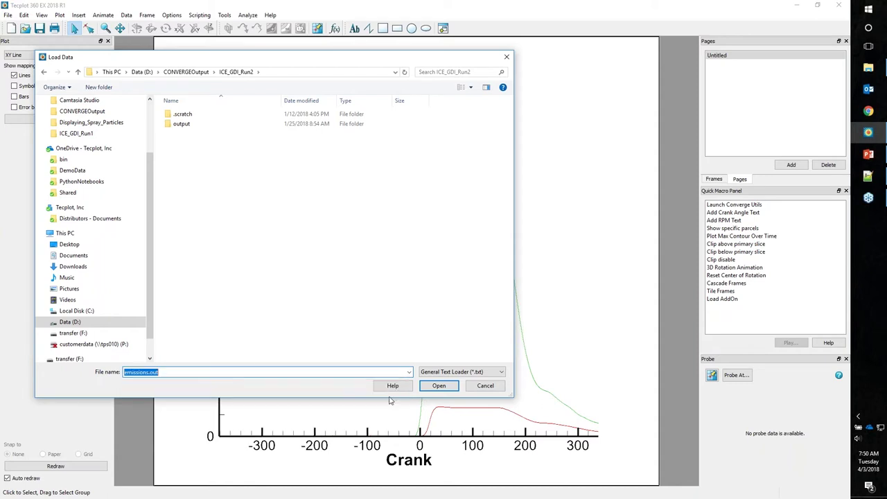
click(439, 386)
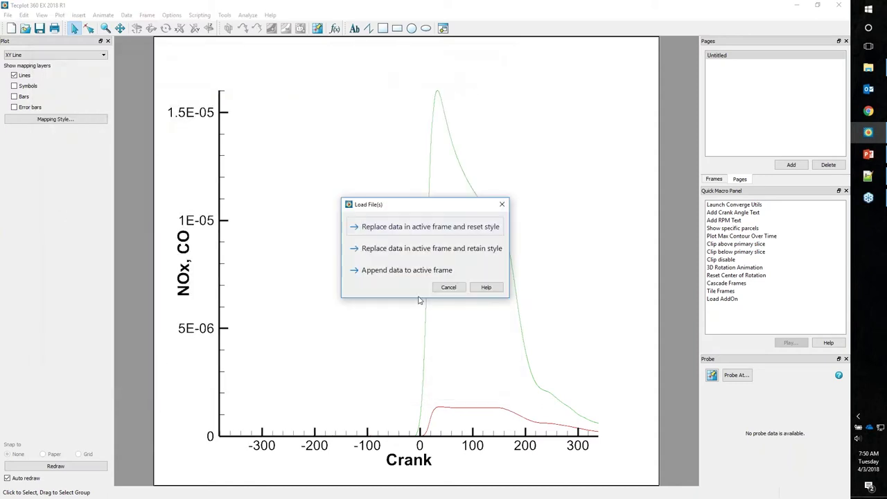
click(390, 272)
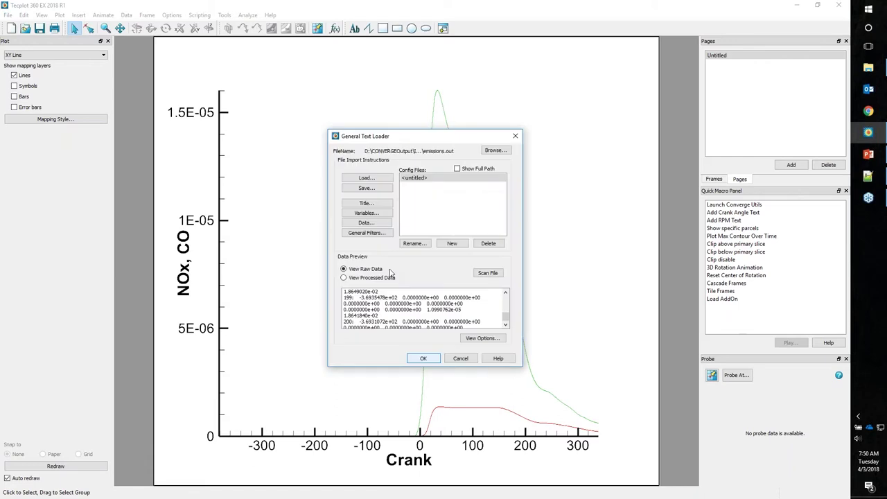
Step: Limit the variables to load from the second emissions.out file to Crank, NOx and CO, and import it
click(373, 217)
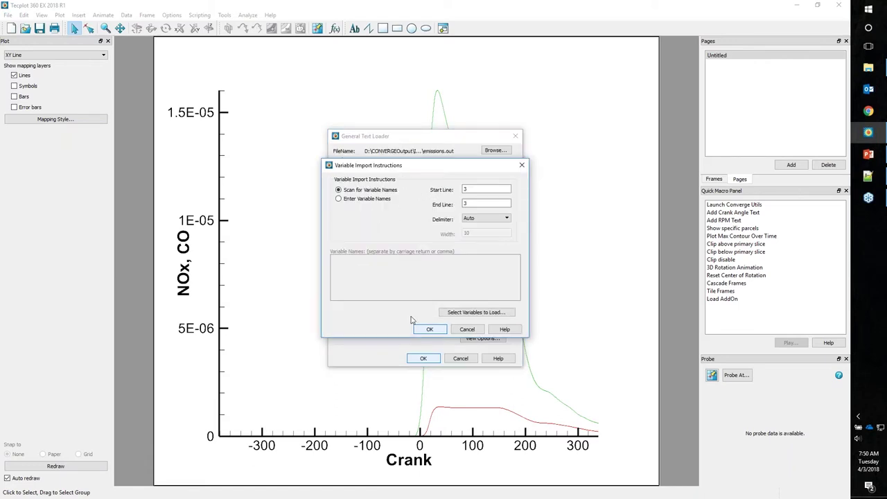
click(454, 312)
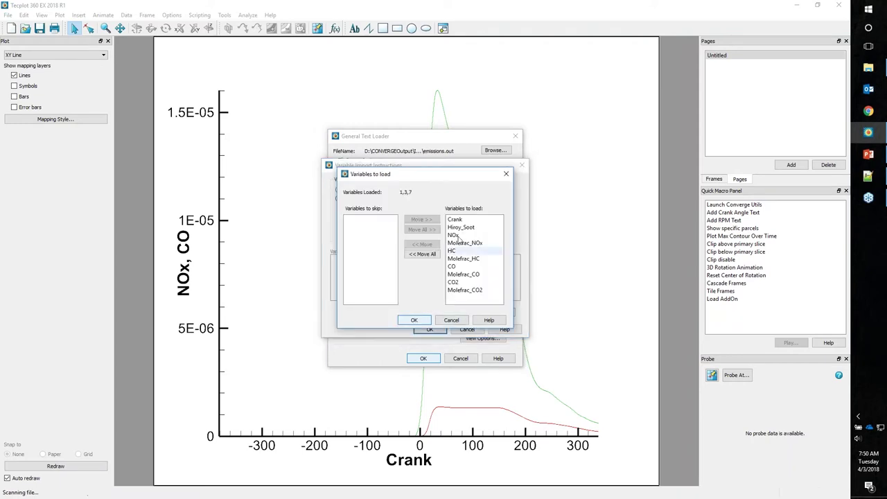
click(423, 253)
click(357, 220)
ctrl+click(354, 235)
ctrl+click(350, 266)
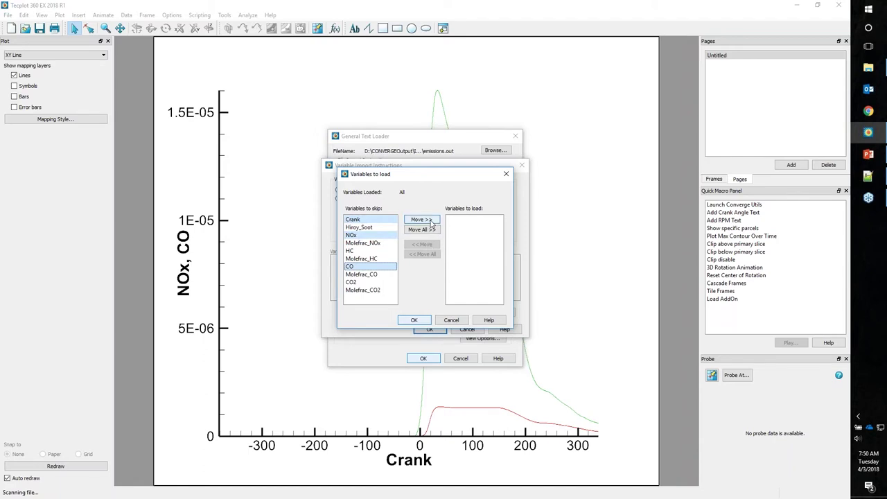
click(431, 219)
click(419, 320)
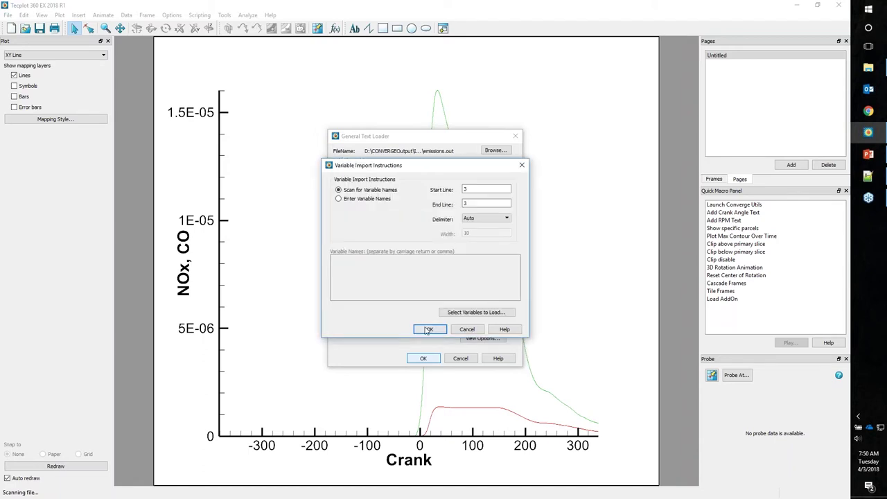
click(429, 329)
click(423, 358)
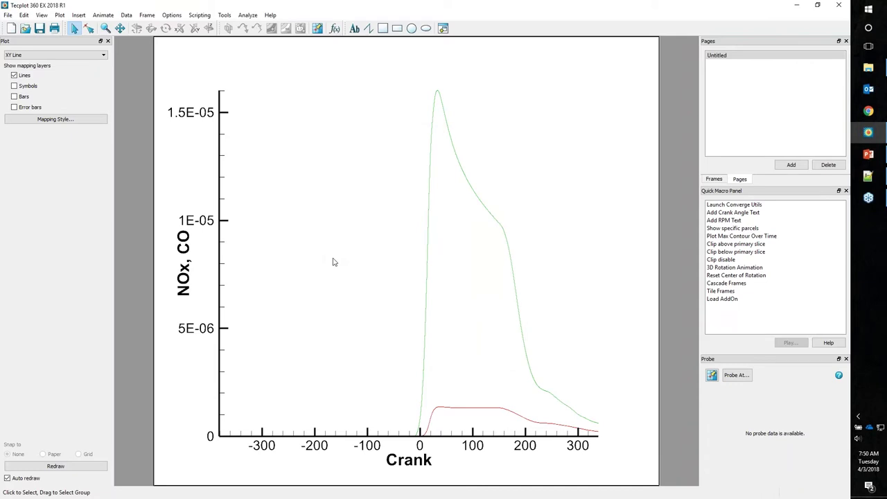
Step: Open the data set information and rename the first zone as Run1
click(127, 15)
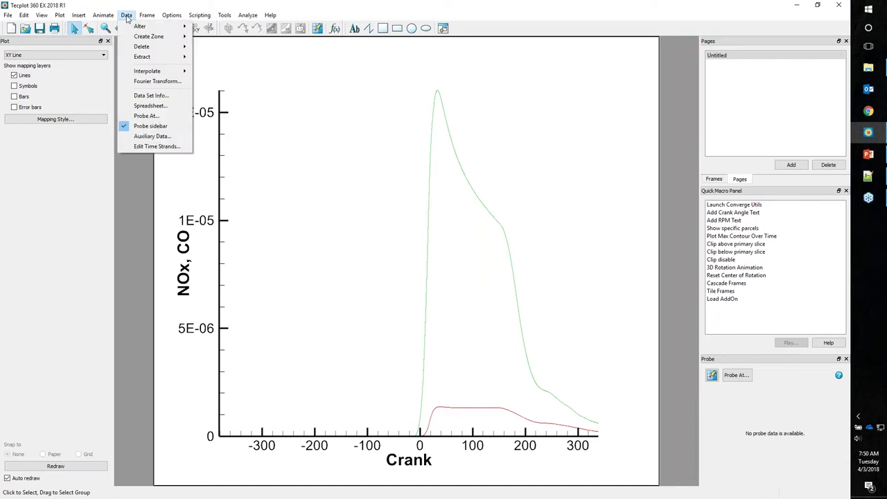
click(159, 96)
drag(402, 121, 287, 97)
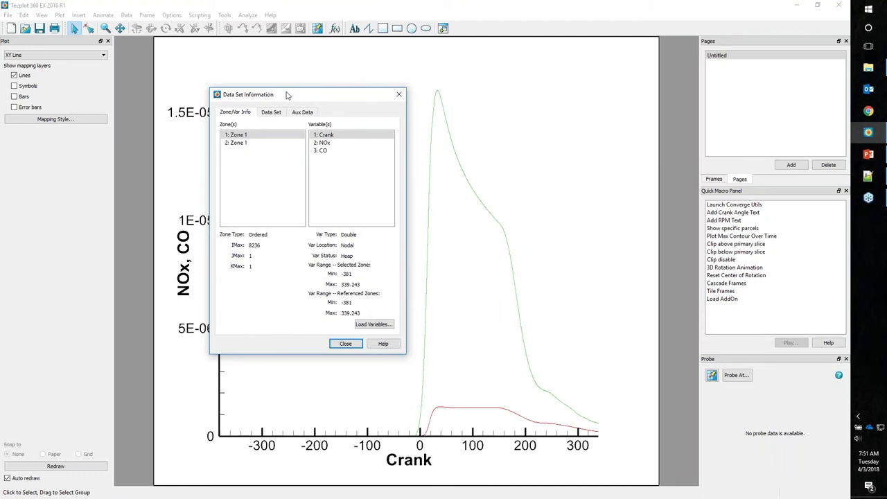
double_click(250, 136)
text(Run1)
key(Return)
Step: Rename the second zone as Run2, review both zones' details, and close the data set information
double_click(244, 143)
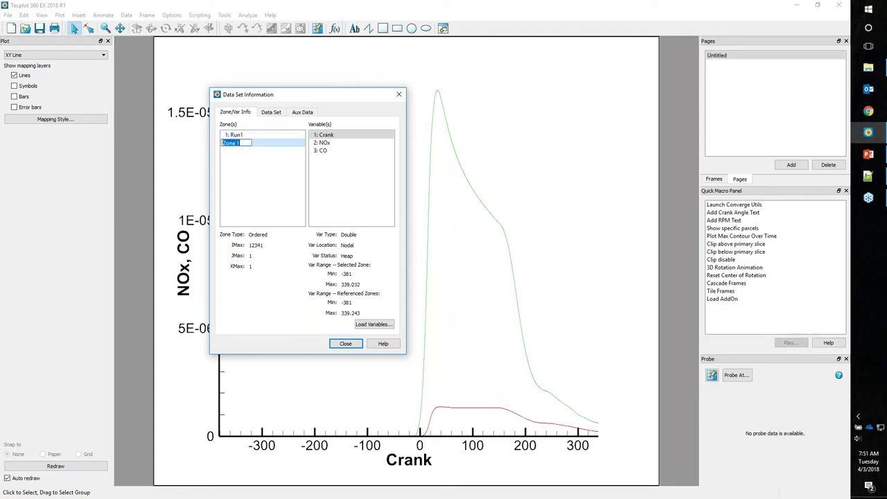
text(Run2)
key(Return)
click(268, 135)
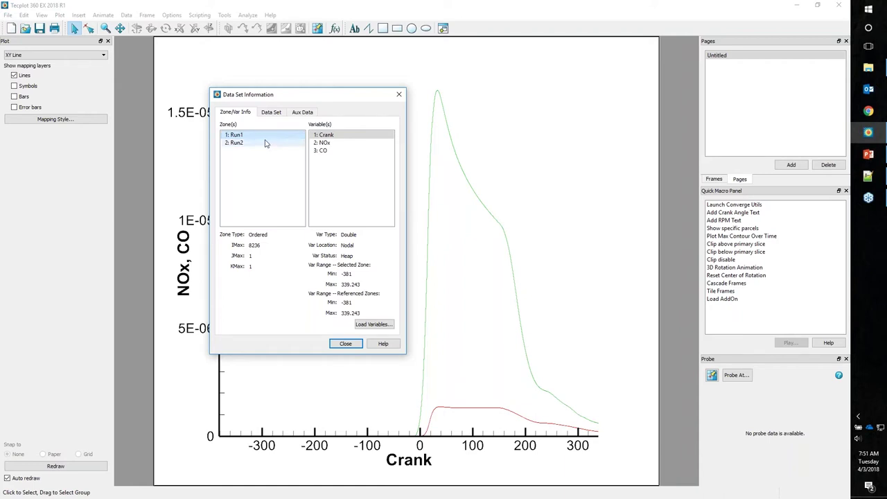
click(266, 144)
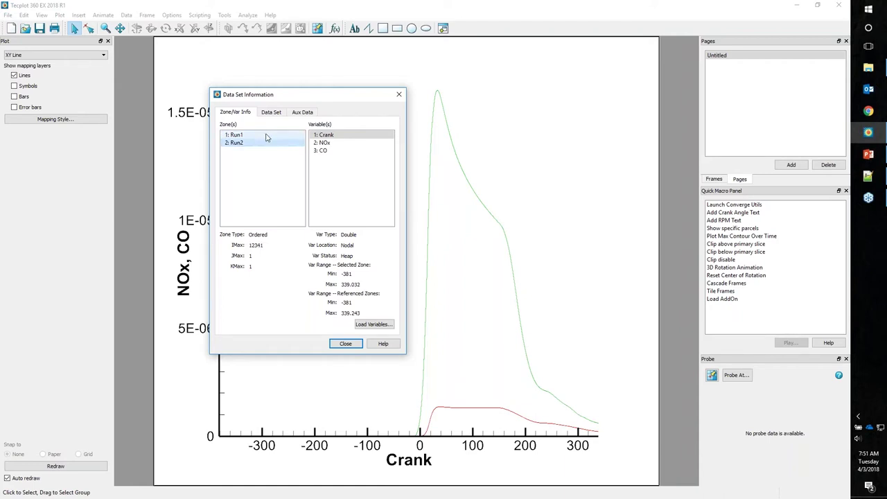
click(268, 136)
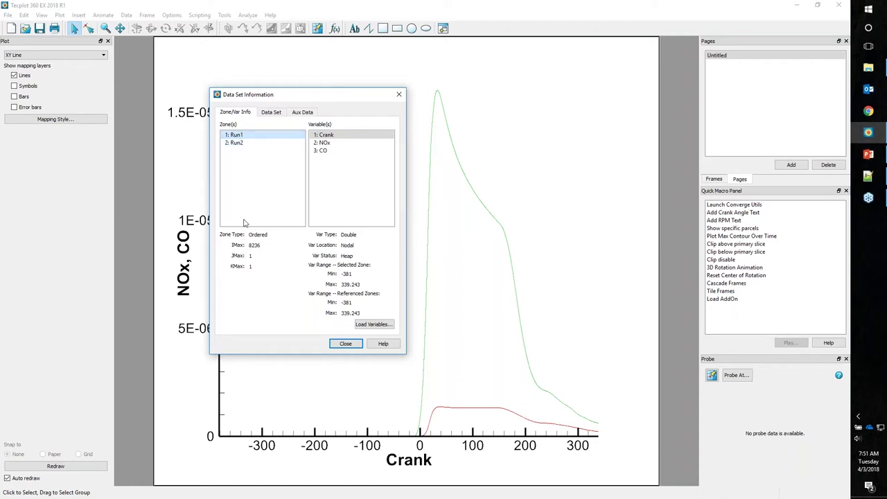
click(266, 143)
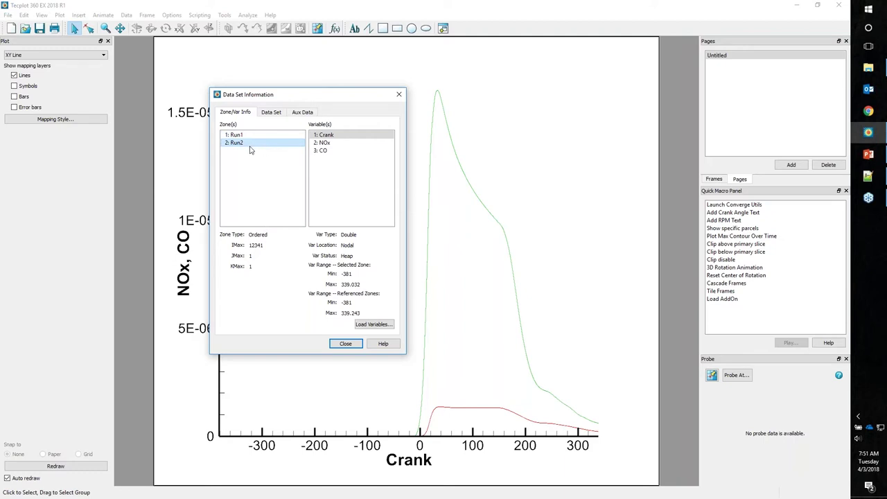
click(345, 343)
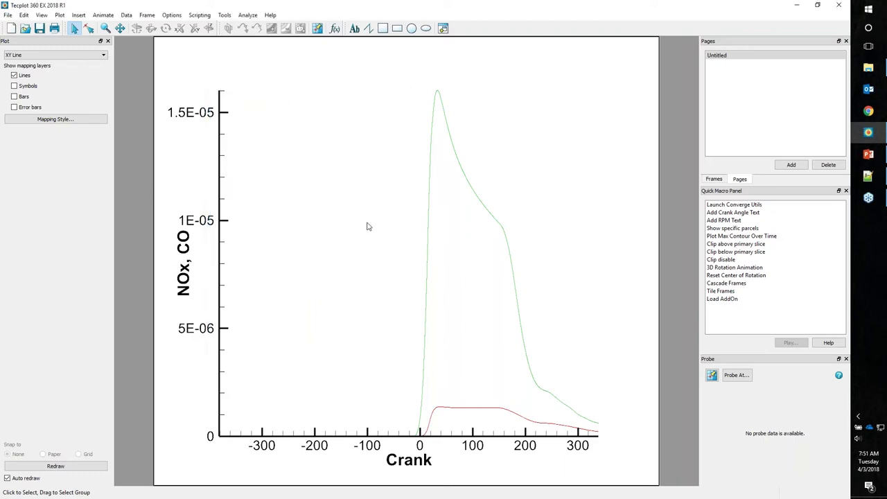
Step: Duplicate the NOx and CO line maps in the mapping style settings, widening the dialog to fit all columns
click(69, 120)
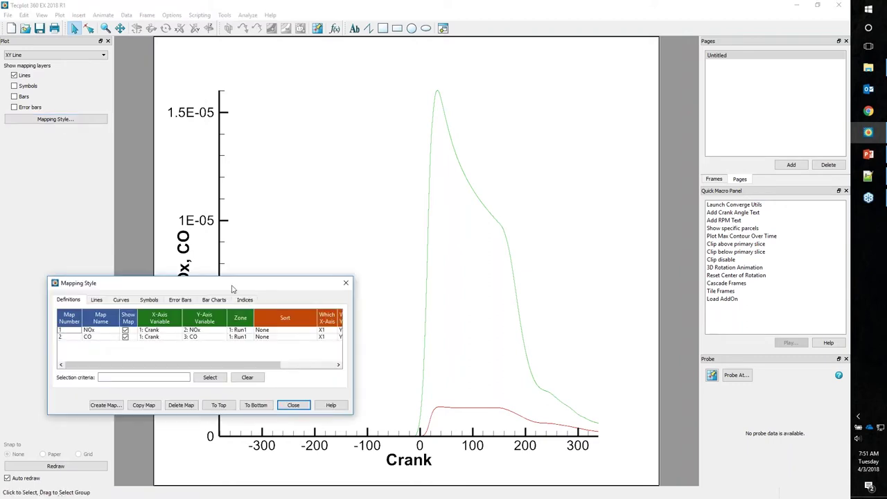
drag(352, 319, 404, 320)
drag(176, 332, 174, 348)
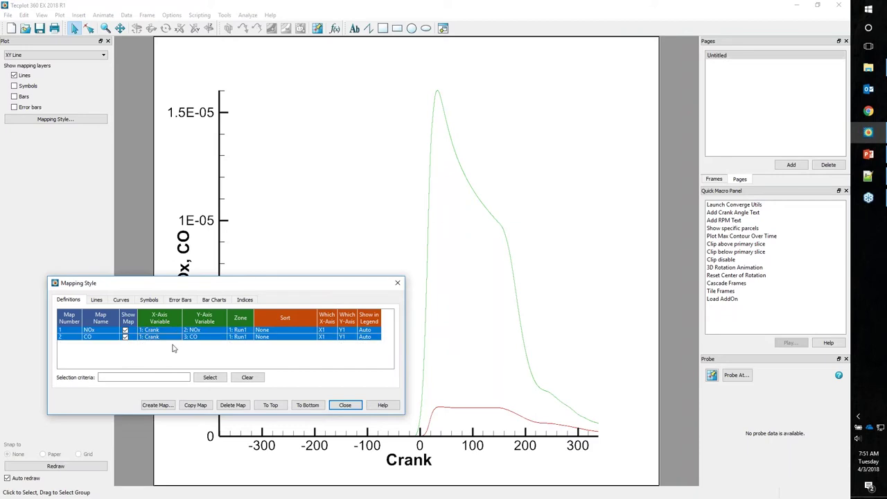
click(195, 405)
Step: Assign zone Run2 to the two copied line maps and show them on the plot
click(171, 344)
drag(171, 346, 174, 354)
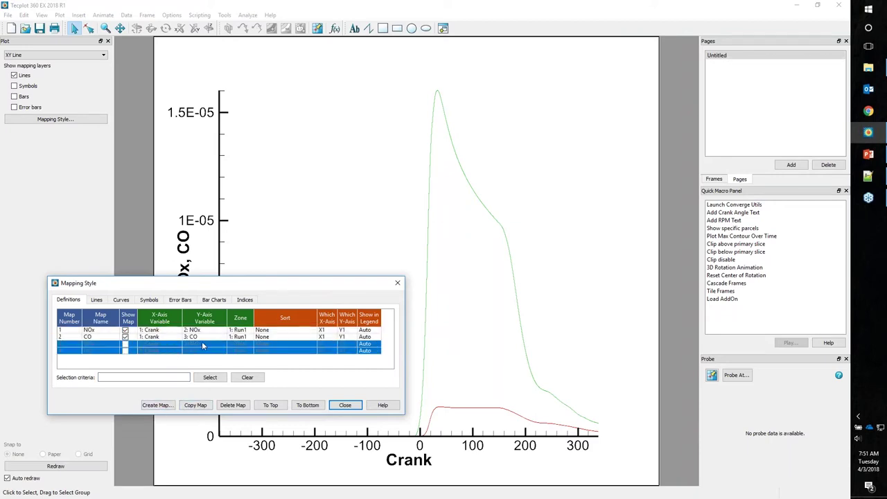
click(239, 348)
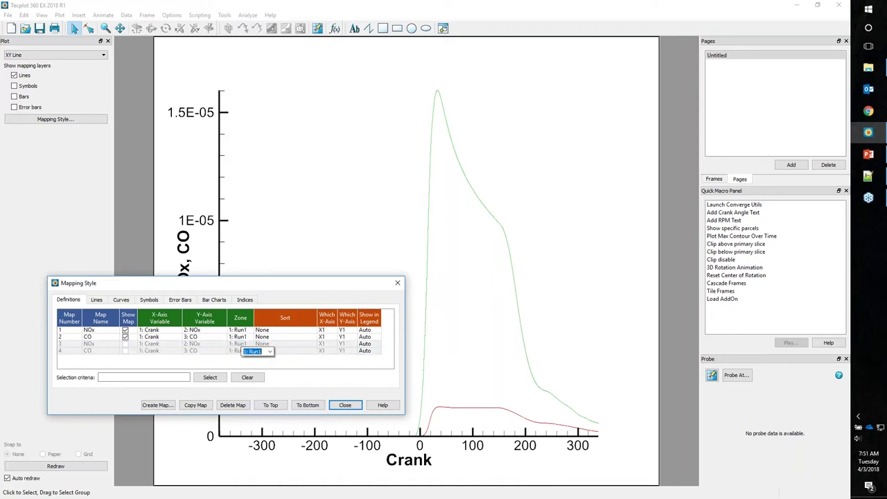
click(270, 351)
click(253, 369)
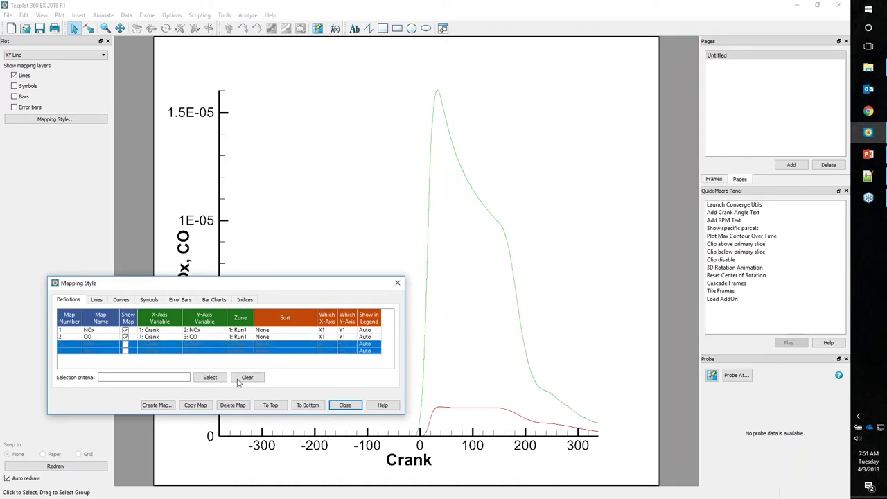
click(125, 345)
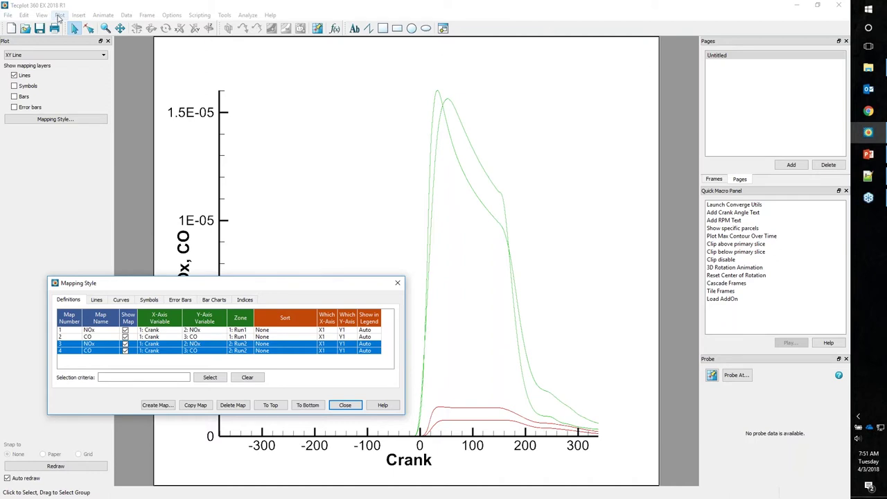
Step: Show the line legend and move it up into the plot's upper-right corner
click(55, 15)
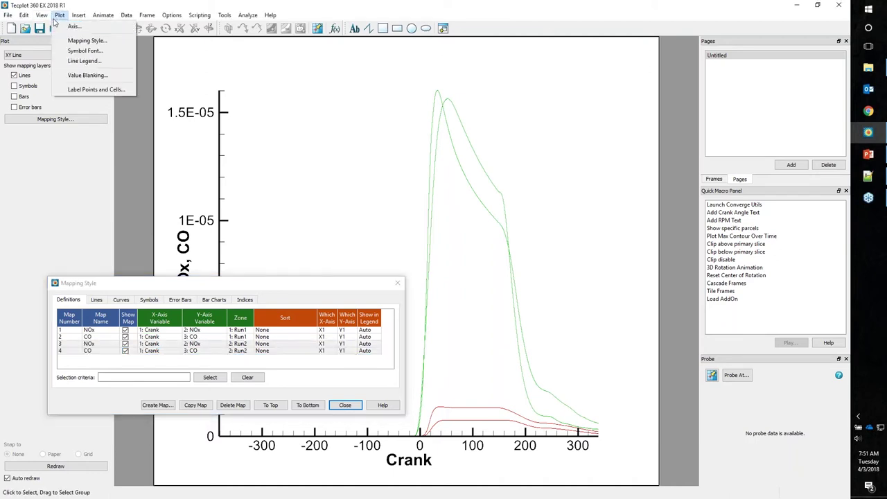
click(80, 62)
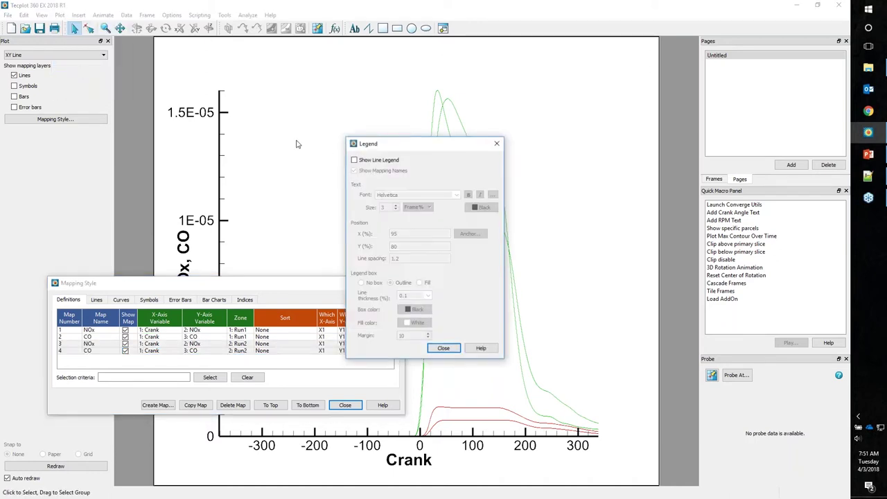
click(354, 160)
drag(525, 131, 520, 66)
click(444, 348)
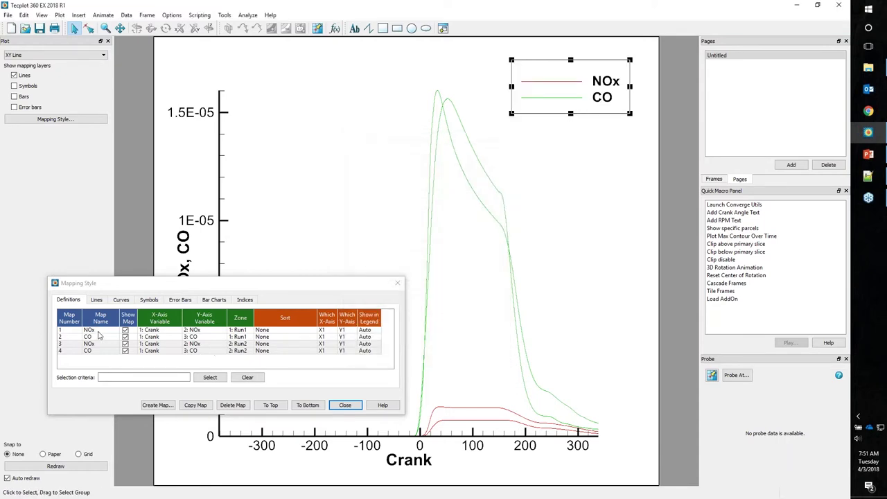
Step: Name all four line maps with the dependent variable name and zone name, using &DV& - &ZN&
drag(101, 333, 104, 356)
click(104, 352)
click(132, 359)
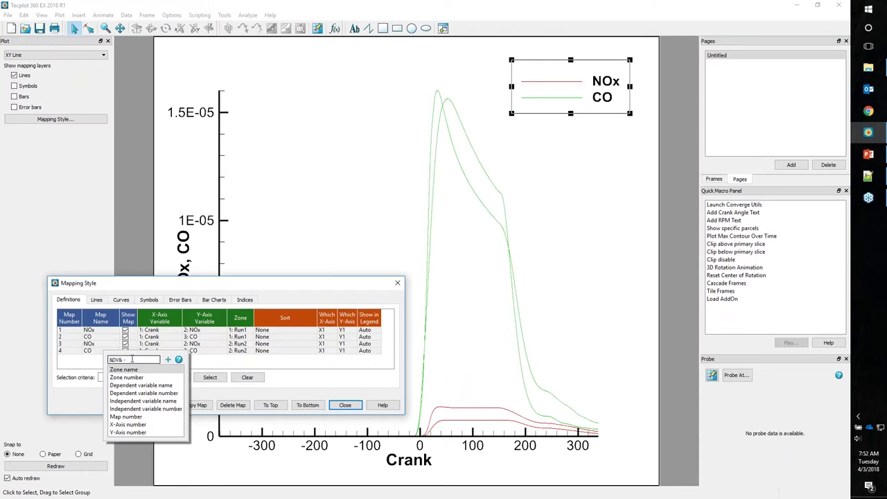
click(130, 370)
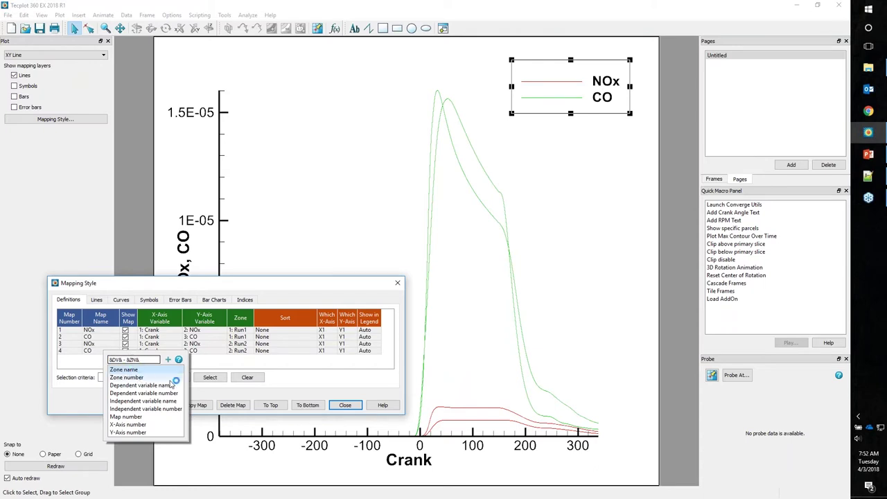
click(198, 379)
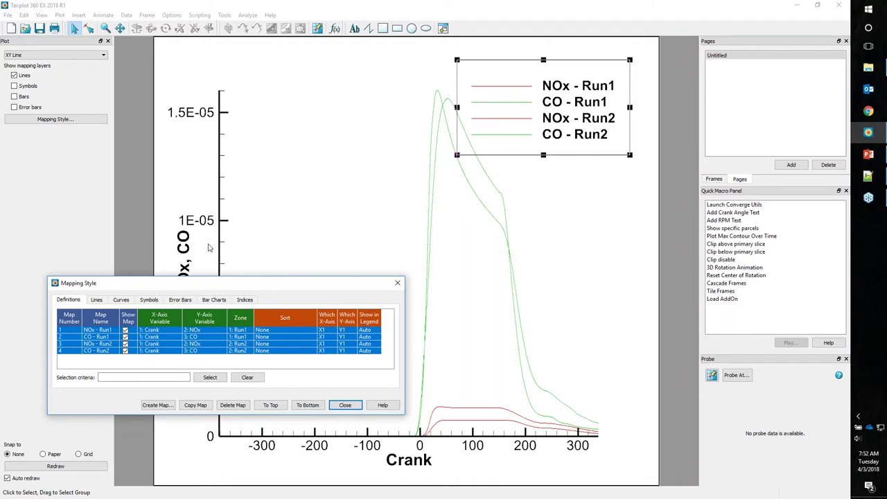
Step: Set the symbol shape to Delta for the two Run1 maps and Gradient for the two Run2 maps
click(149, 300)
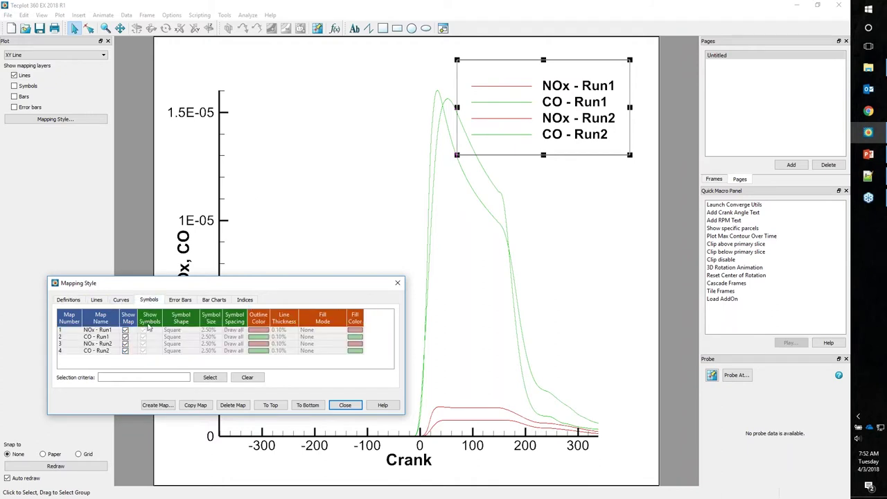
shift+click(180, 337)
click(181, 336)
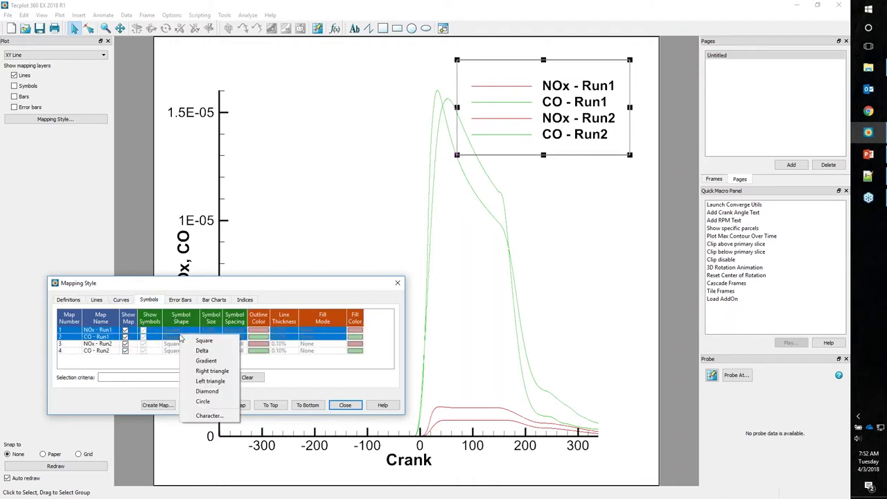
click(201, 351)
click(184, 344)
shift+click(186, 351)
click(187, 351)
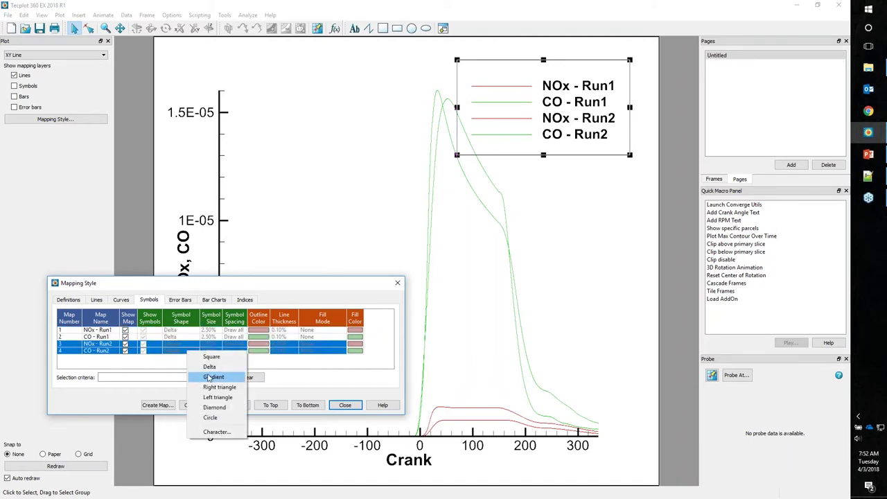
click(210, 377)
Step: Turn on the symbols layer and space the symbols of all four maps at Distance=3
click(34, 87)
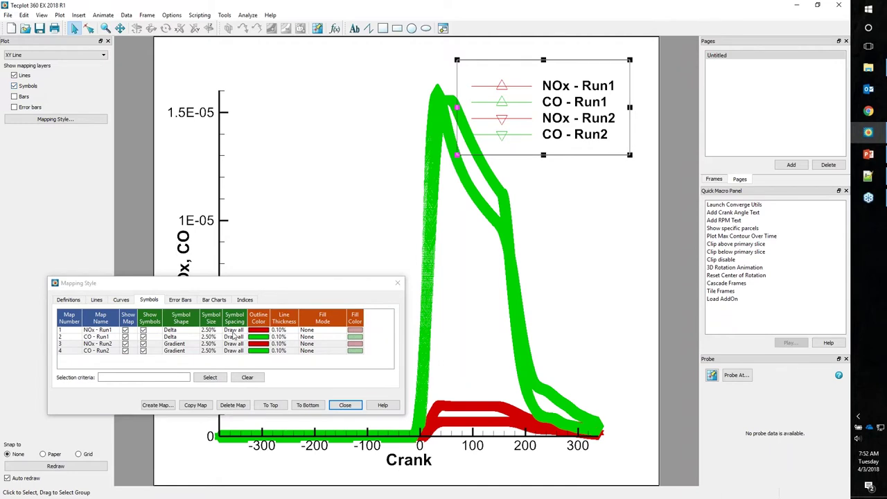
drag(234, 333, 236, 359)
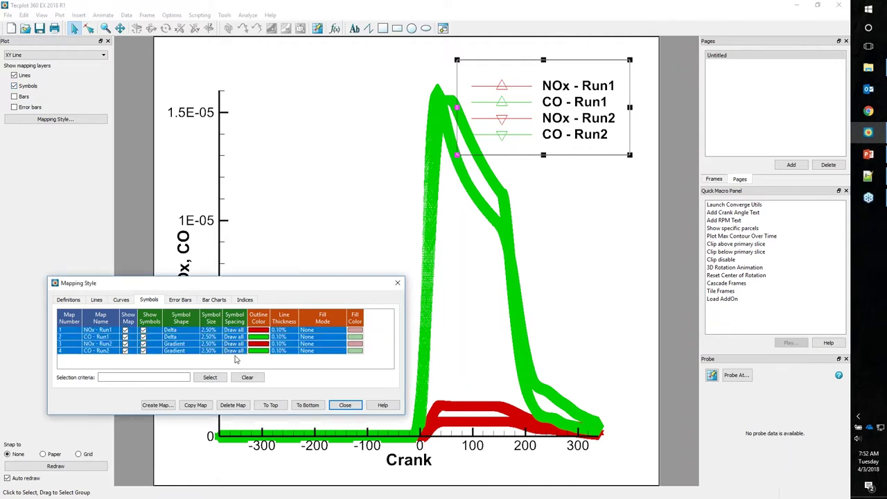
click(234, 352)
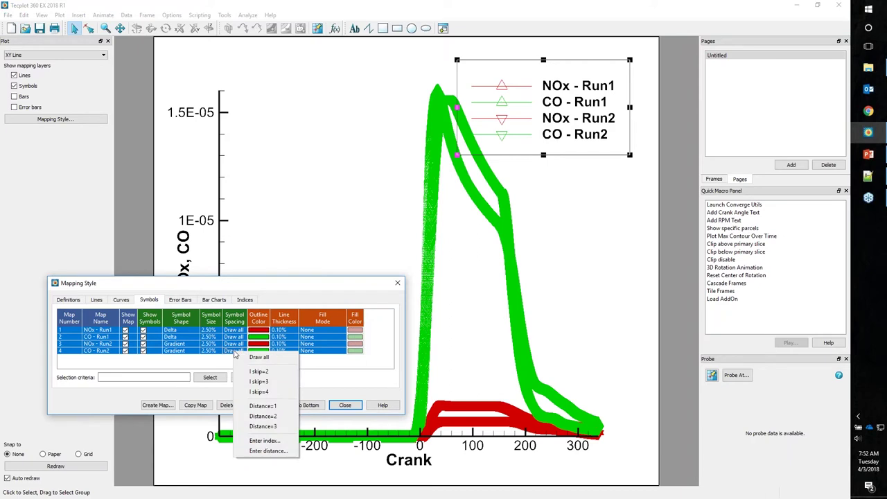
click(261, 429)
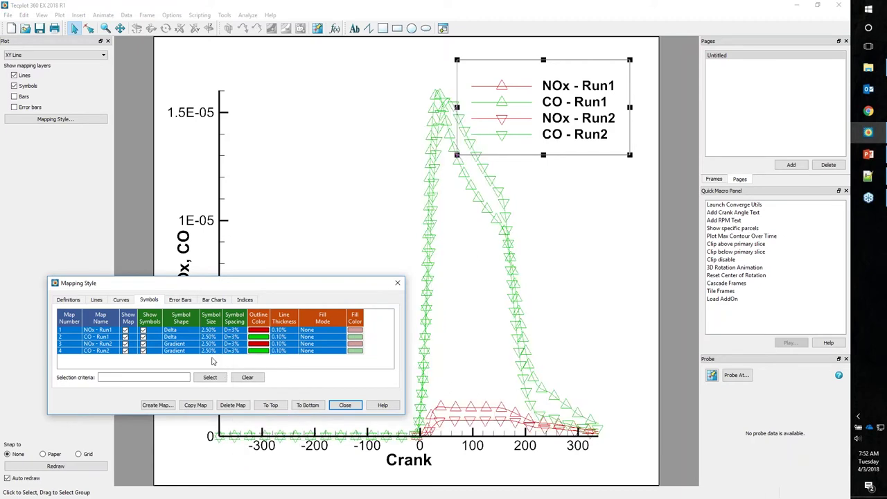
Step: Set the symbol size to 1% and the fill mode to Line color for all maps, and close the mapping style settings
click(211, 333)
click(229, 345)
click(307, 334)
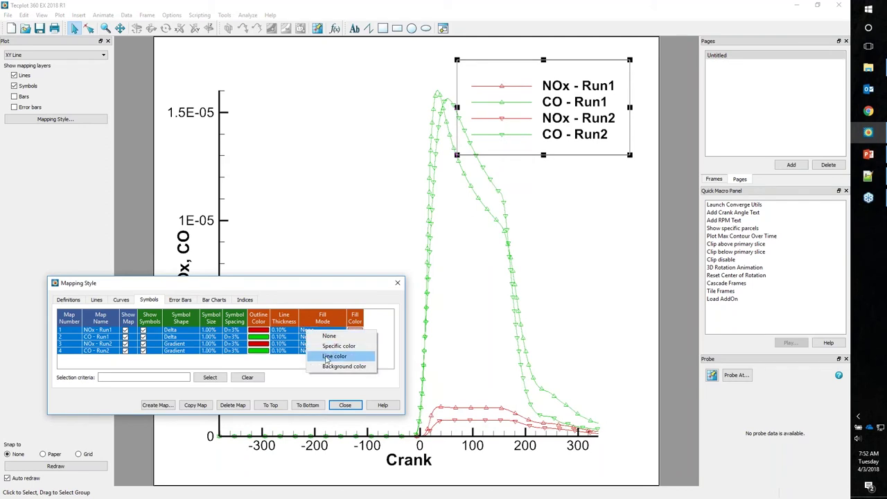
click(326, 356)
click(345, 405)
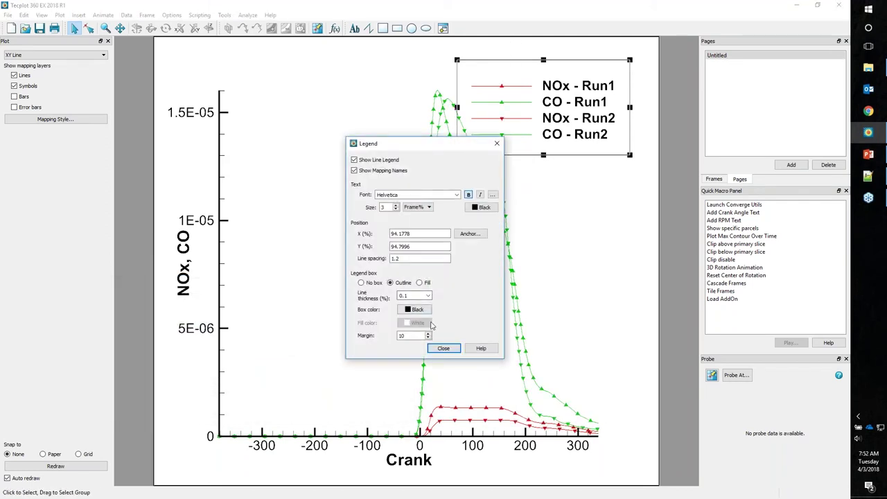
Step: Close the legend settings, move the legend to the plot's upper-left area clear of the curves, and deselect it
click(444, 351)
drag(472, 60, 250, 50)
click(521, 72)
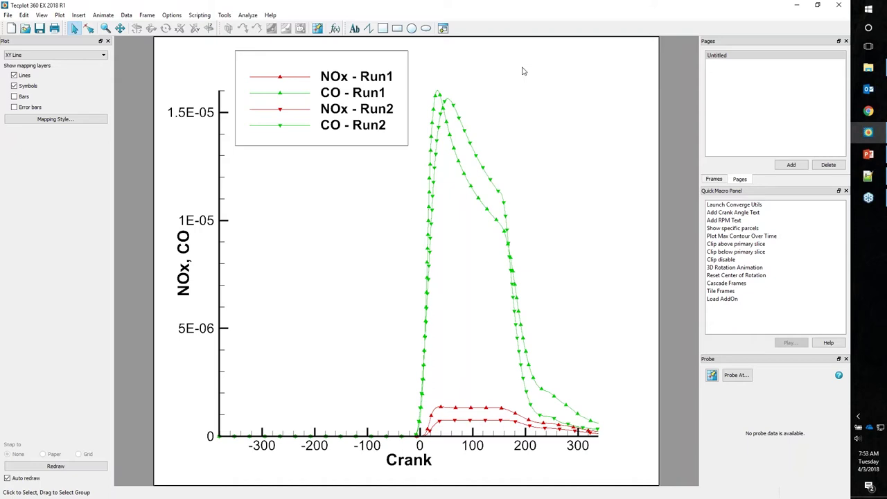
Step: Examine the image formats available for exporting the plot, then dismiss the export settings without exporting
click(9, 15)
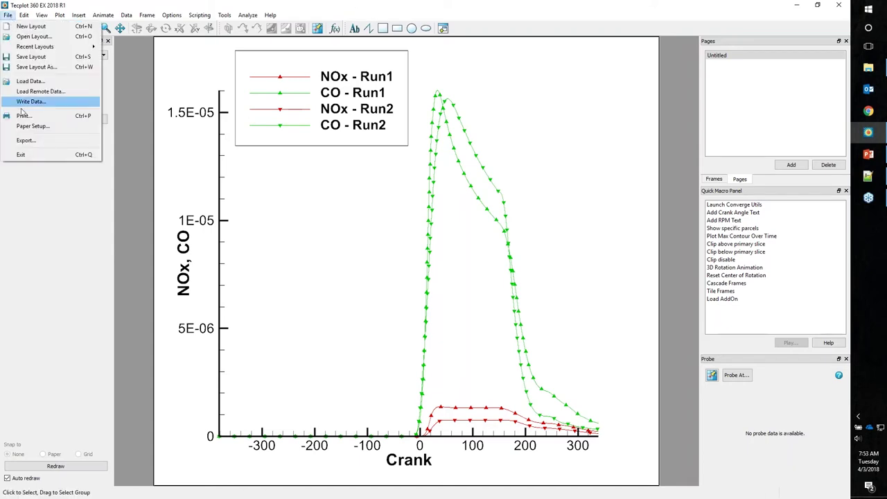
click(25, 140)
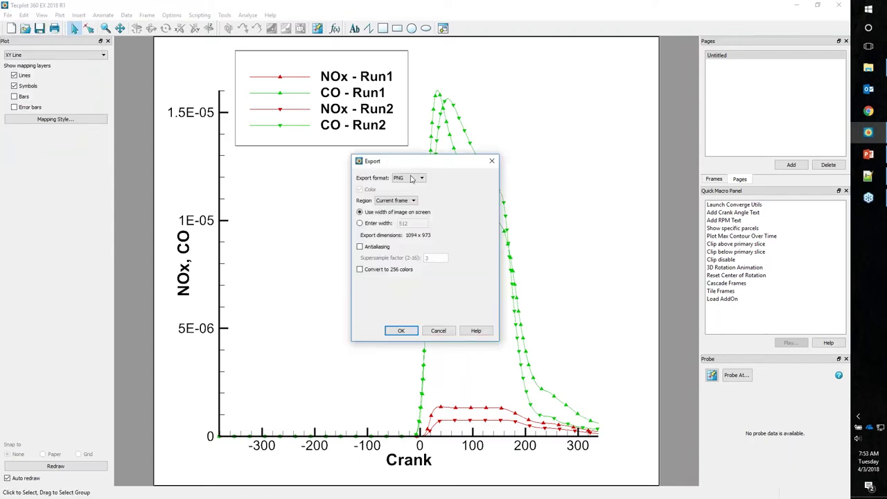
click(420, 178)
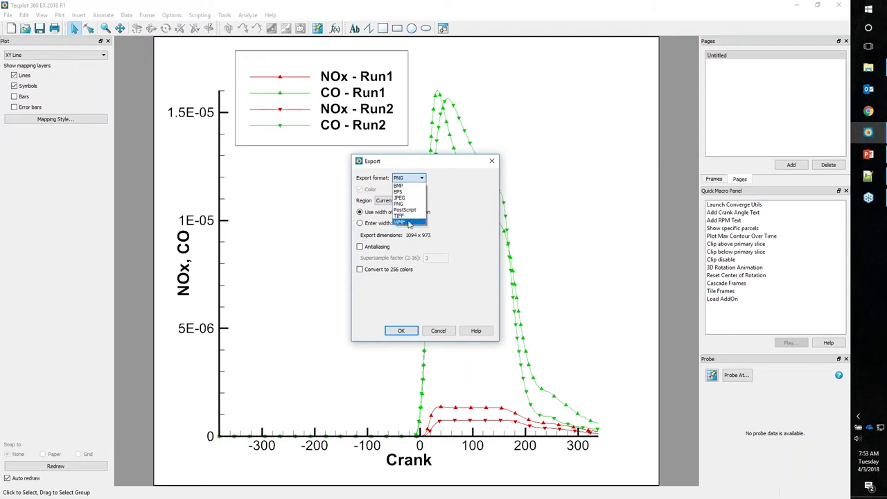
click(454, 194)
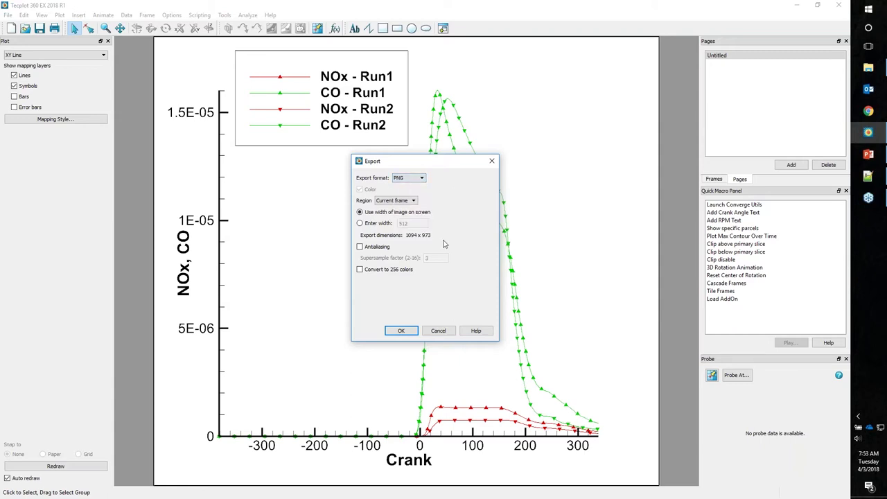
click(438, 332)
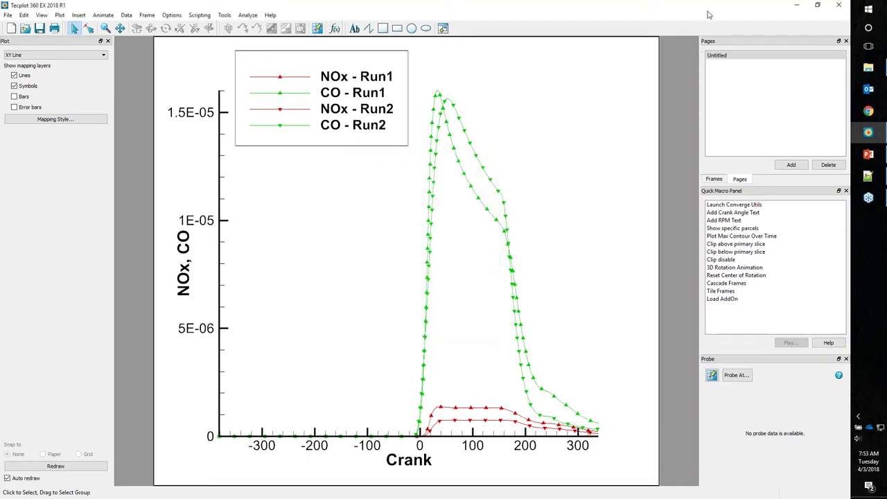
Step: Rename the current page to Emission and add a new page
click(732, 61)
click(725, 57)
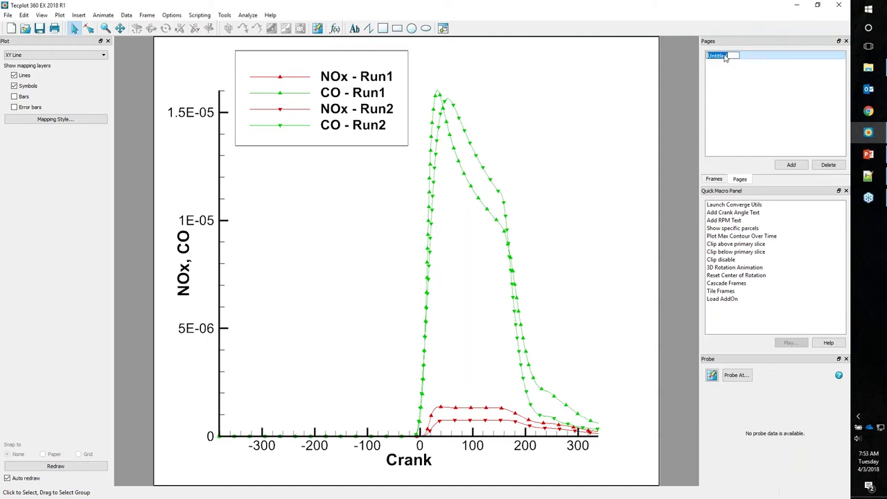
text(Emission)
key(Return)
click(792, 165)
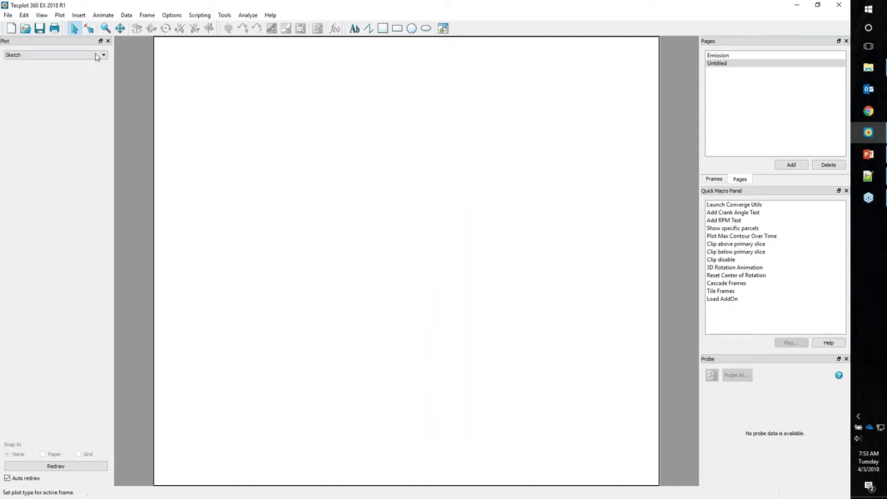
Step: Load all .plt files from the ICE_GDI_Run1 output folder into the new page with the Tecplot Data Loader
click(7, 15)
click(31, 82)
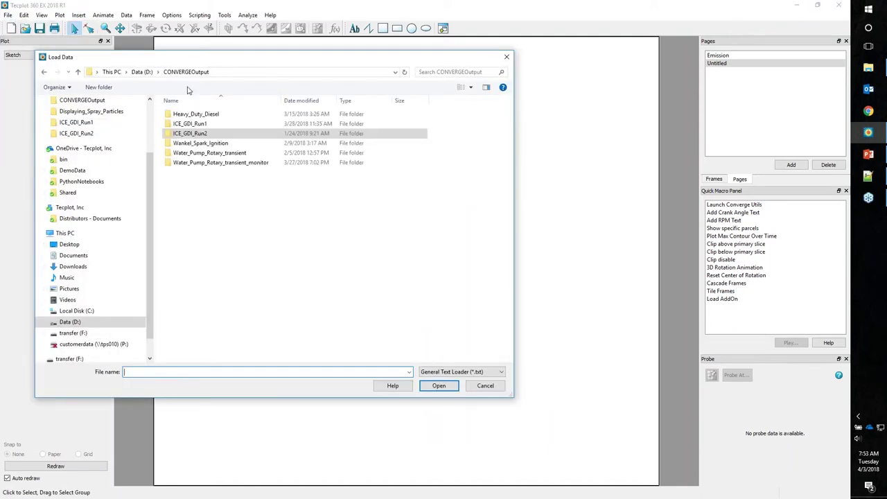
double_click(190, 123)
double_click(186, 115)
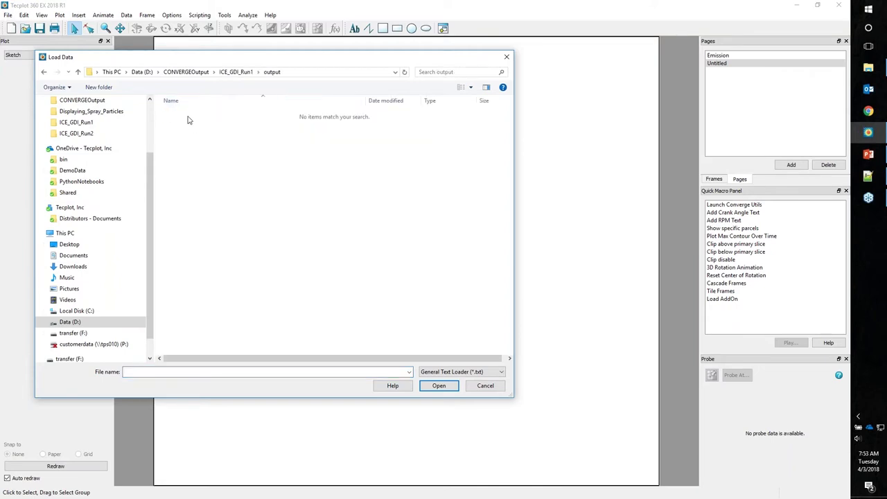
click(462, 374)
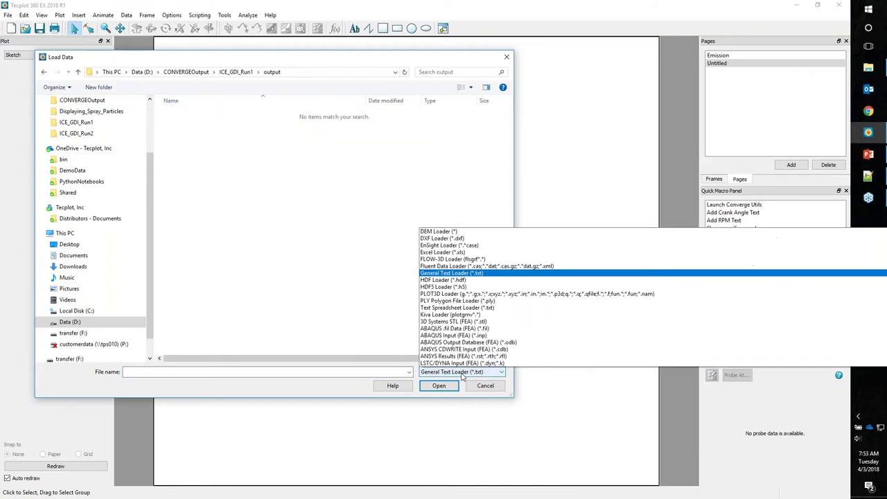
scroll(466, 264, up, 3)
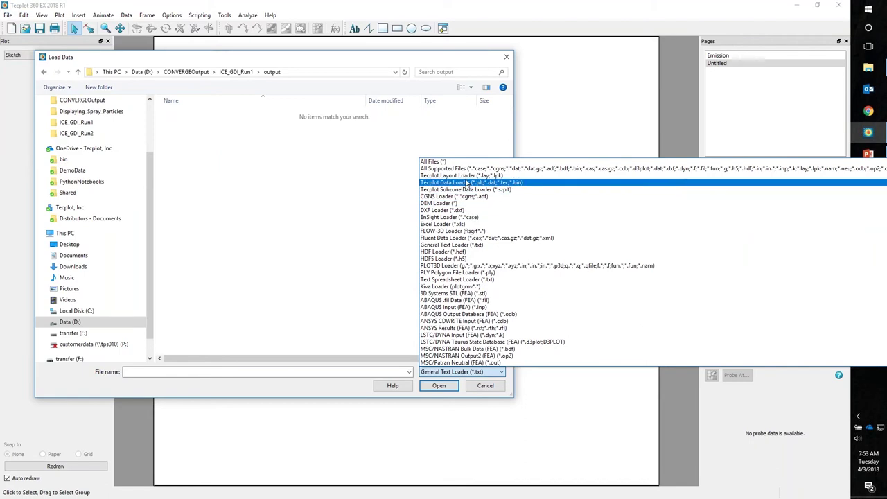
click(467, 182)
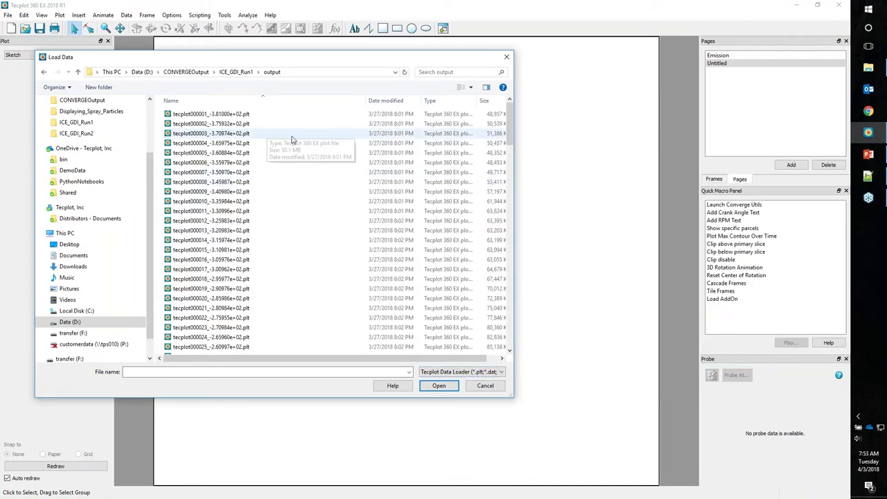
click(199, 144)
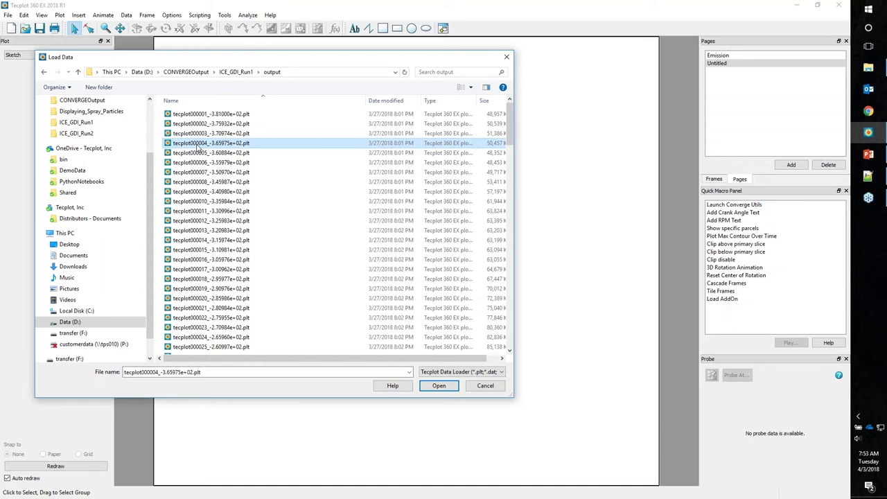
key(ctrl+a)
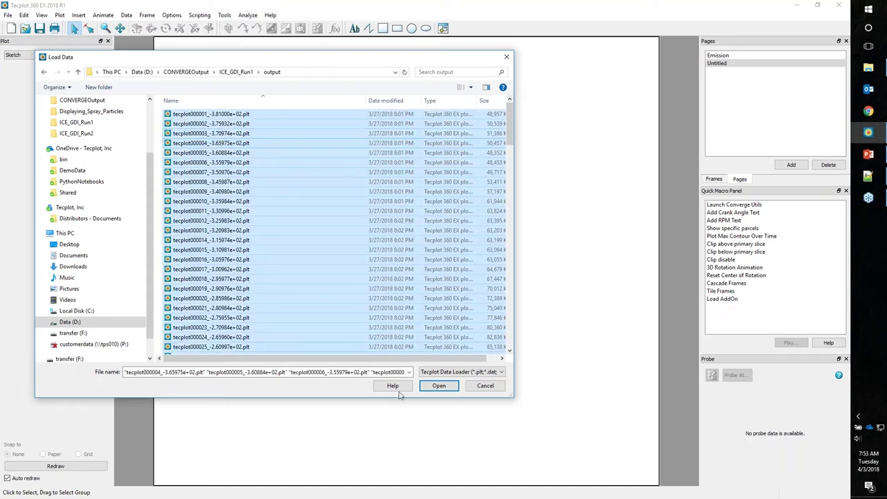
click(431, 387)
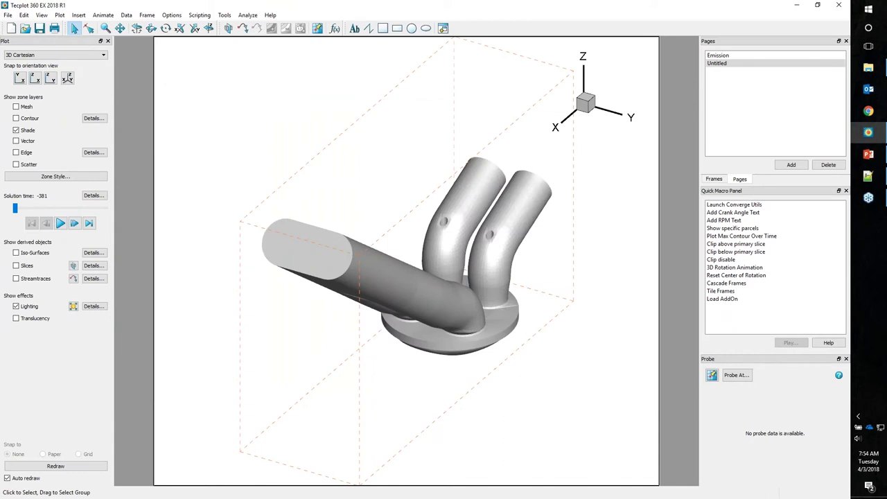
Step: Examine the data set information for the loaded zones, variables and source files, then close it
click(126, 15)
click(142, 95)
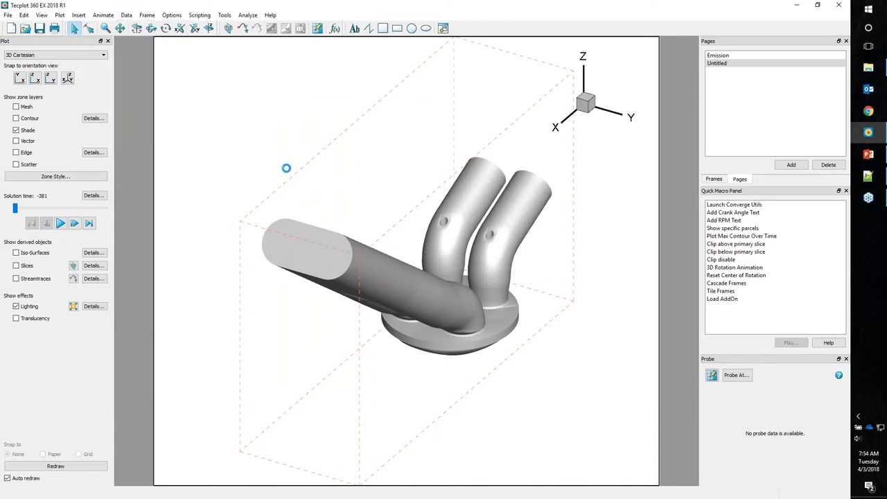
drag(312, 93, 245, 72)
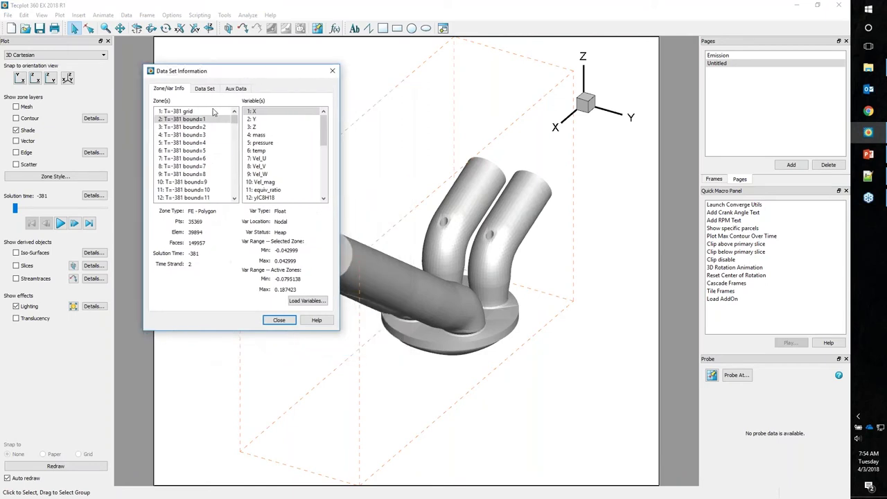
click(211, 89)
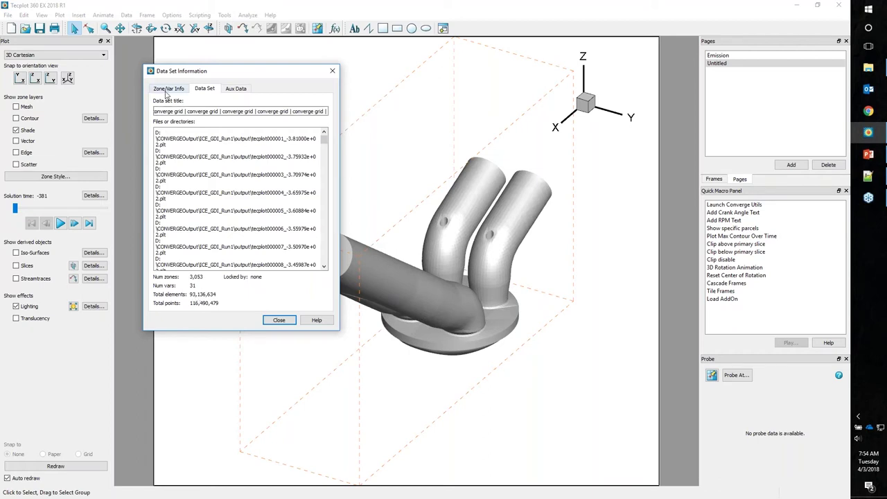
click(279, 321)
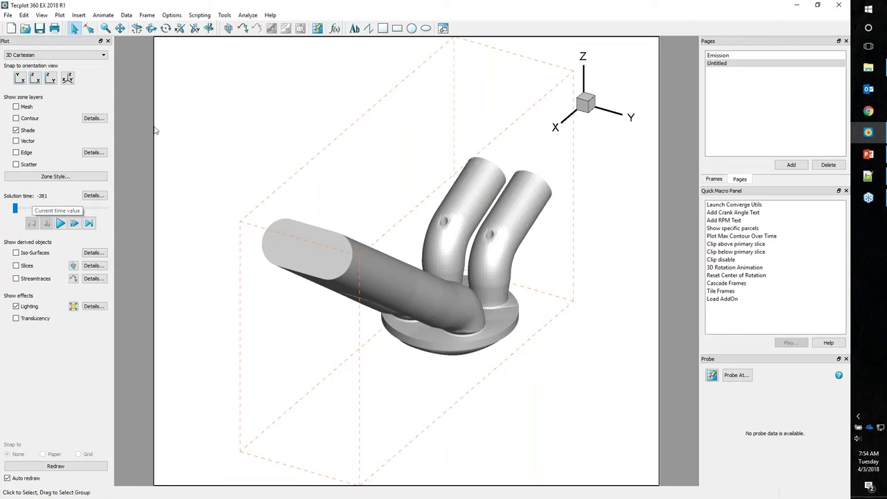
Step: Place a text label reading CA: &(SOLUTIONTIME) in the frame's upper-left area and advance the solution by one time step
click(354, 29)
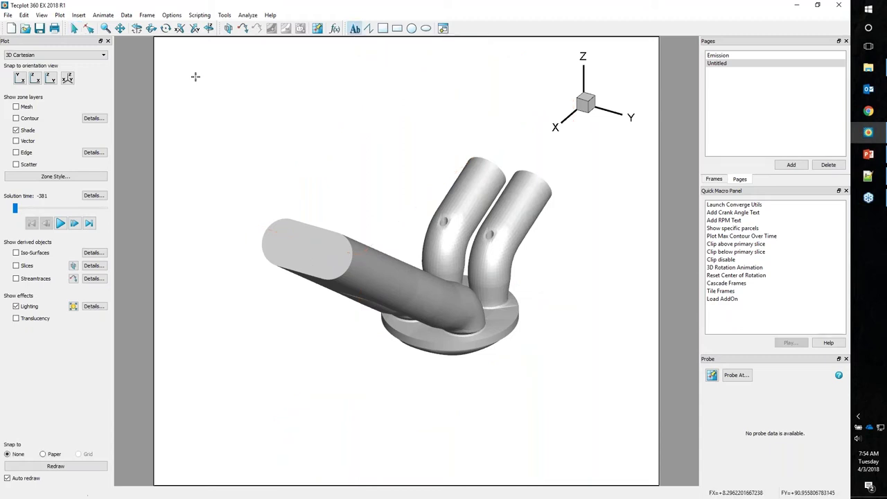
click(196, 77)
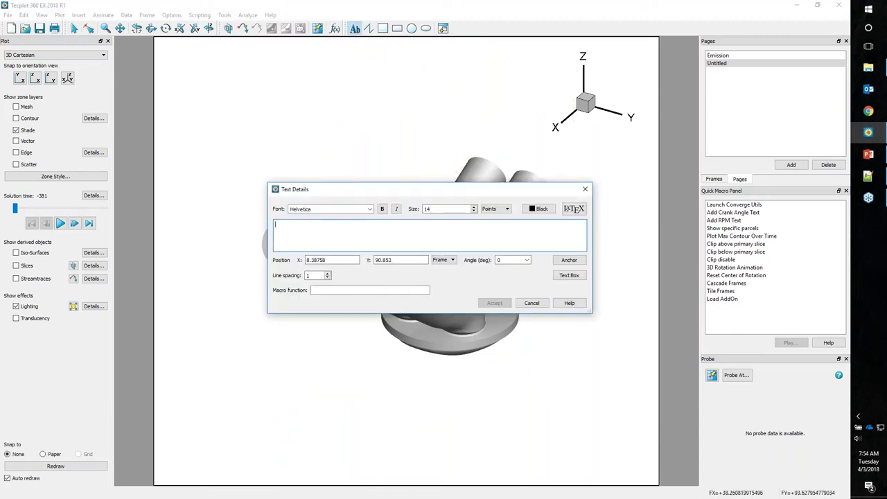
text(CC)
key(BackSpace)
text(A)
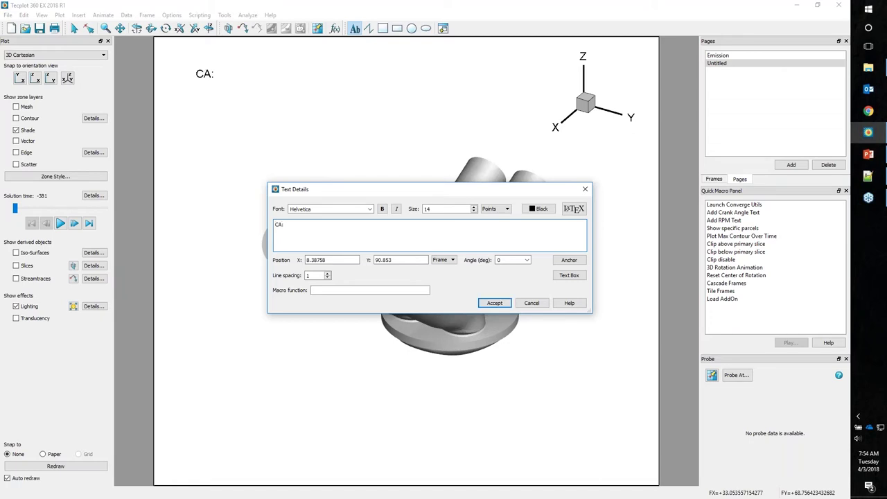
text(: &(SOLUTIONTIME))
click(74, 225)
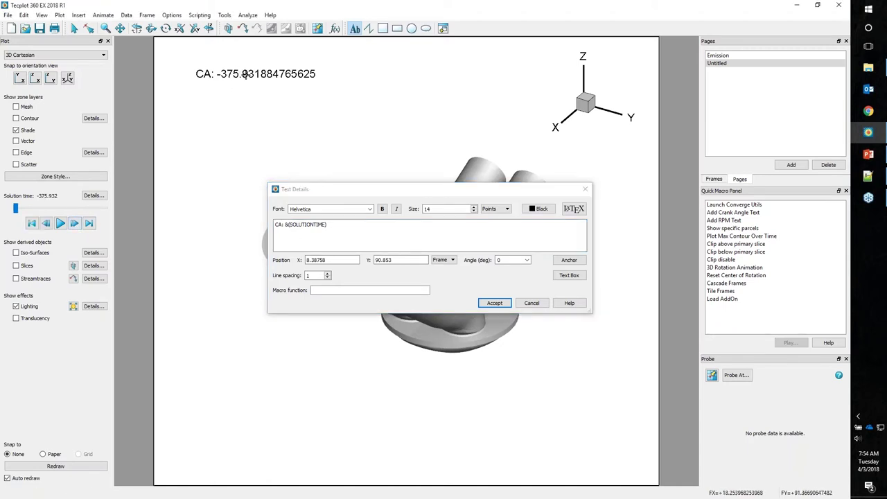
Step: Format the label's solution time to two decimals with %0.02f and accept the text
click(326, 226)
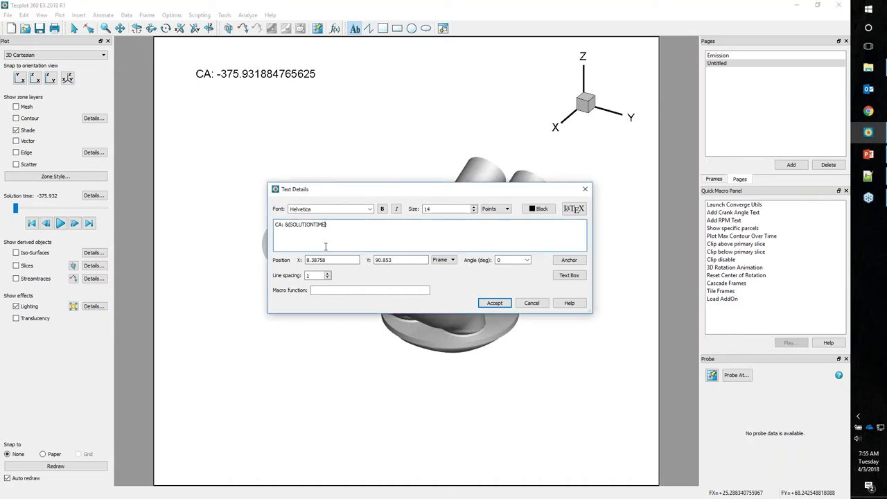
text(%0.02f)
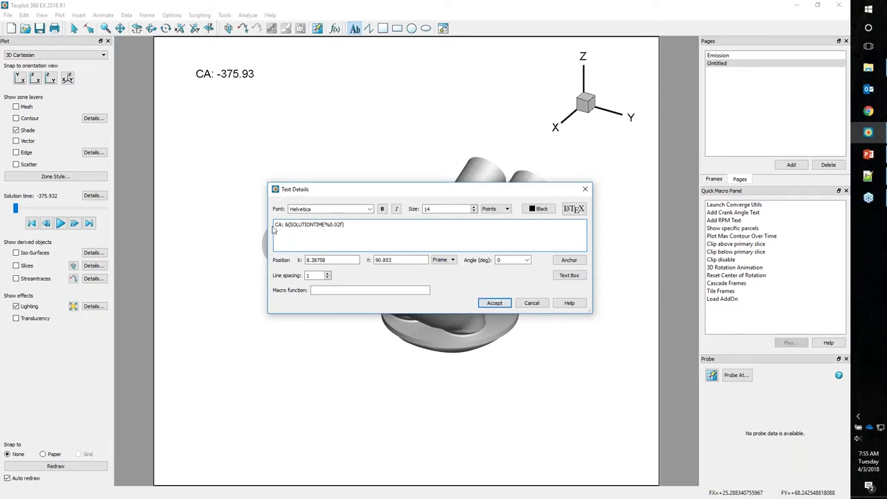
click(494, 303)
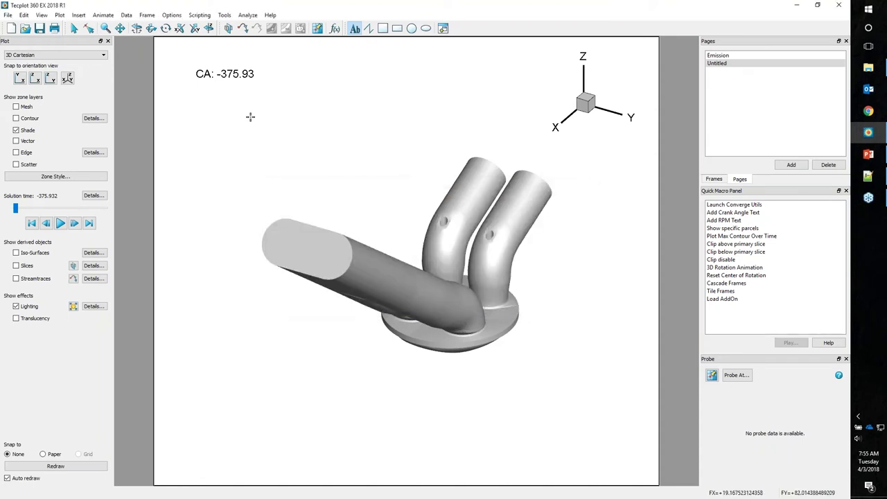
Step: Try the Add Crank Angle Text macro, move its label below the CA label, and delete that label
double_click(723, 217)
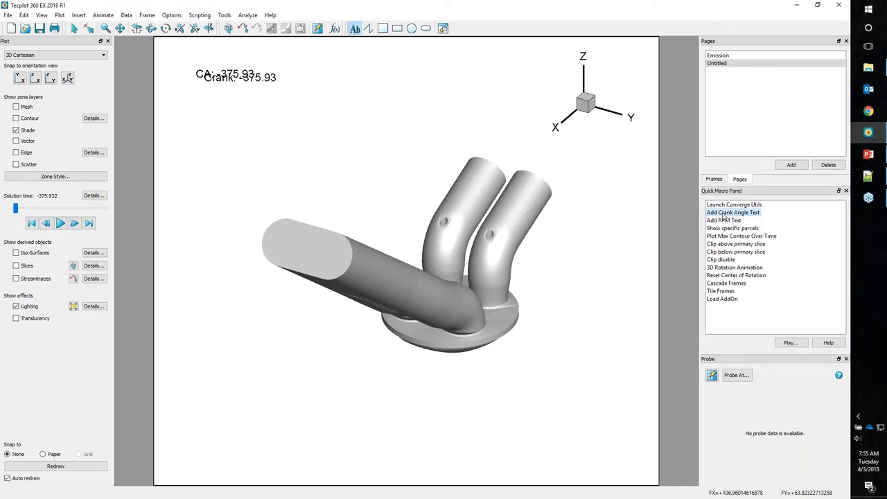
click(267, 80)
drag(206, 77, 195, 95)
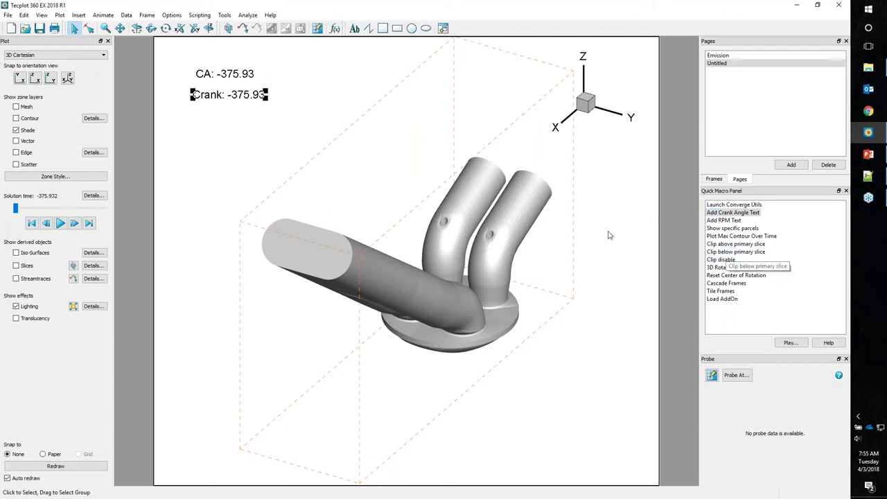
right_click(257, 96)
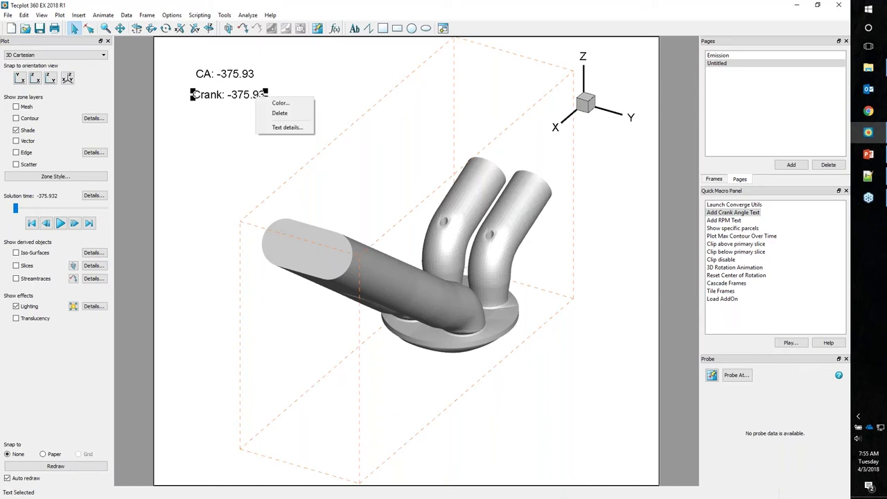
click(277, 115)
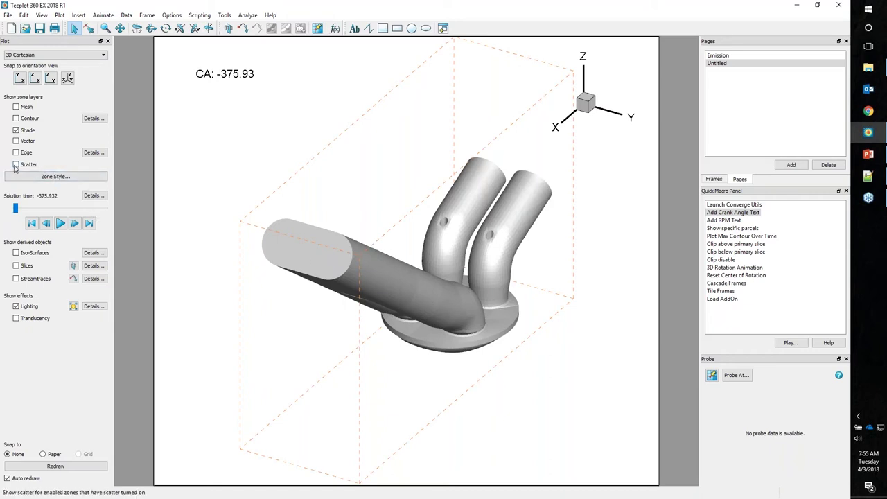
Step: In the zone style settings, widen the zone name column and turn off scatter for every zone except spray
click(55, 176)
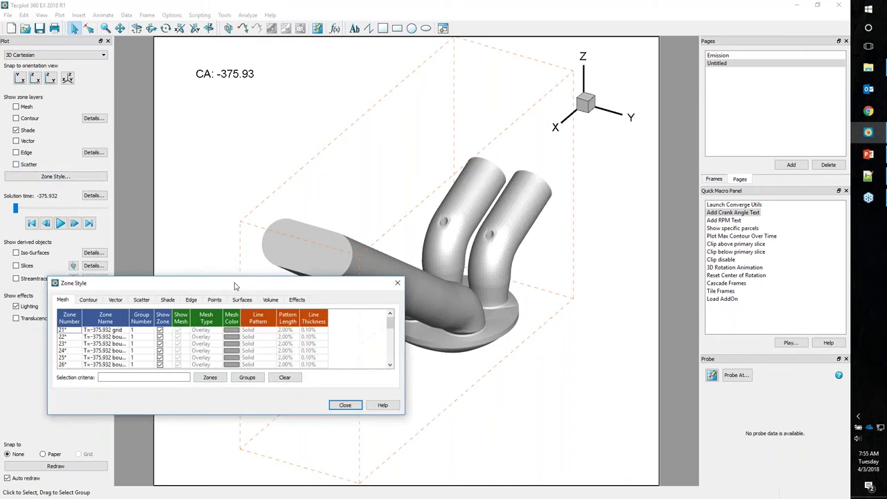
drag(236, 286, 333, 131)
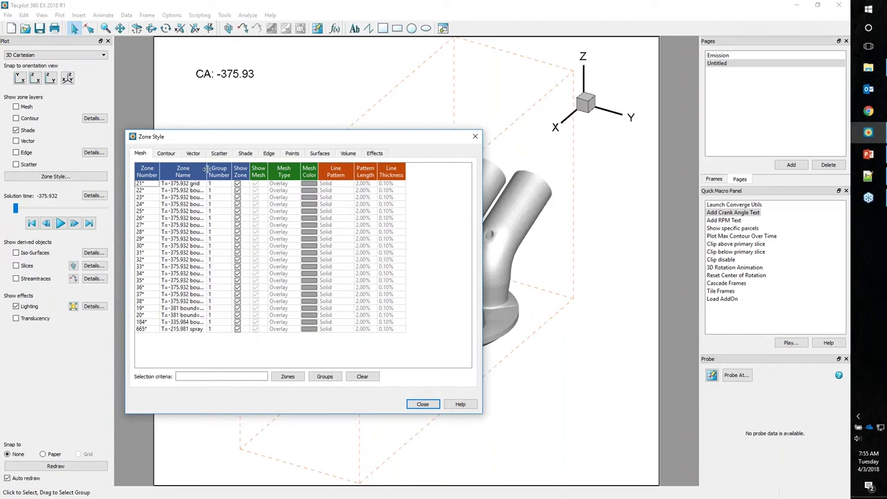
drag(207, 172, 217, 174)
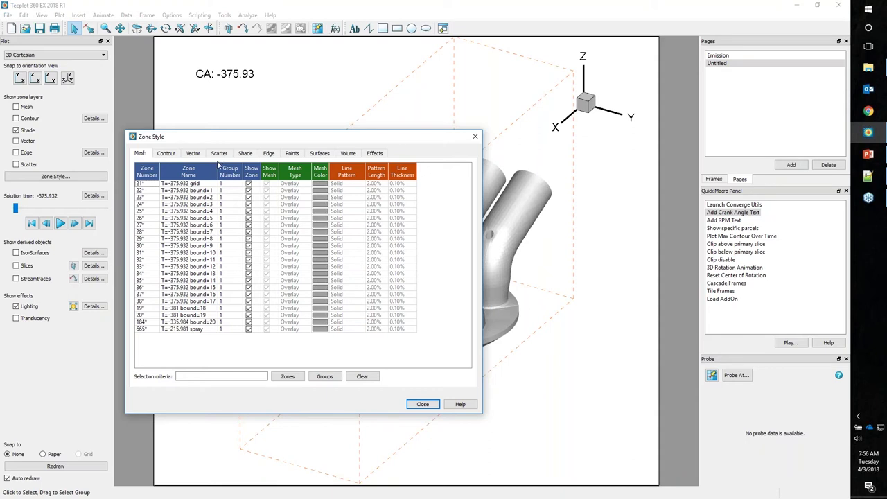
click(210, 185)
drag(211, 187, 204, 323)
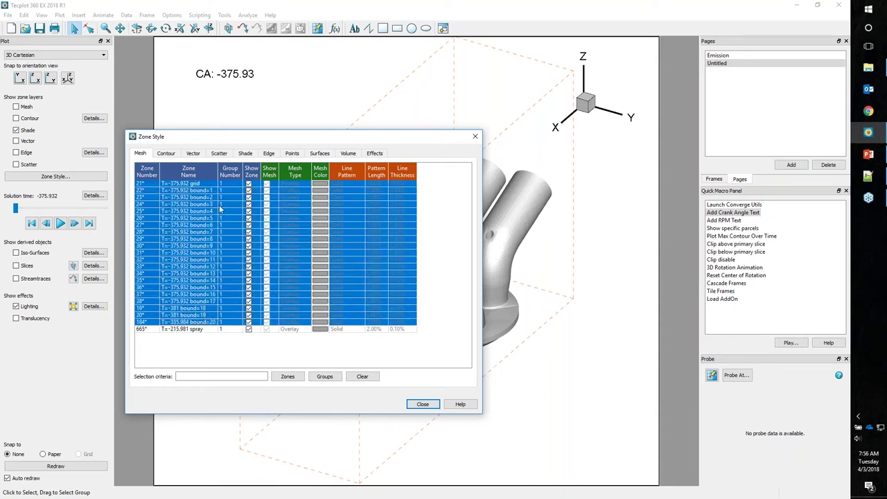
click(220, 154)
click(266, 190)
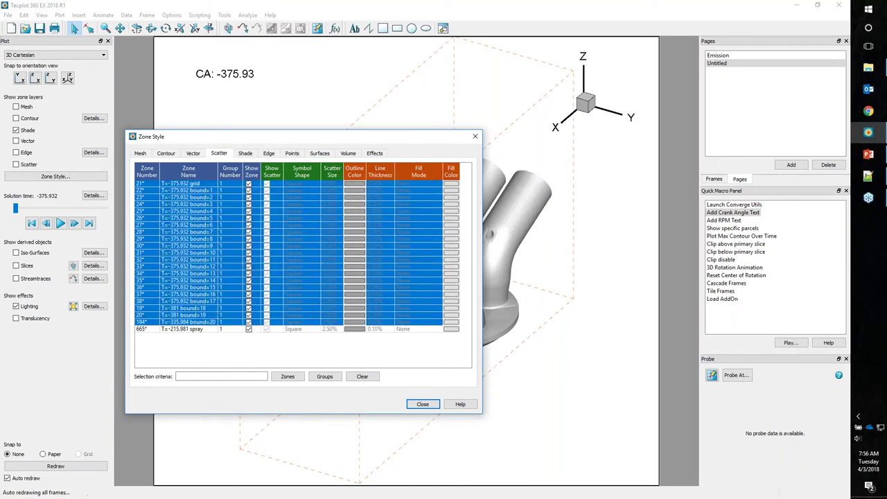
Step: Set the spray zone's scatter symbol shape to Point and close the zone style settings
click(303, 332)
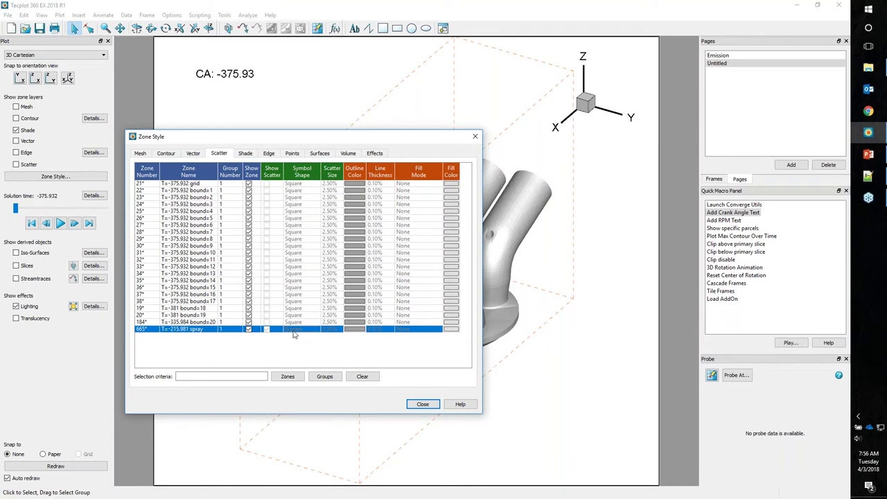
right_click(293, 334)
click(332, 437)
click(422, 404)
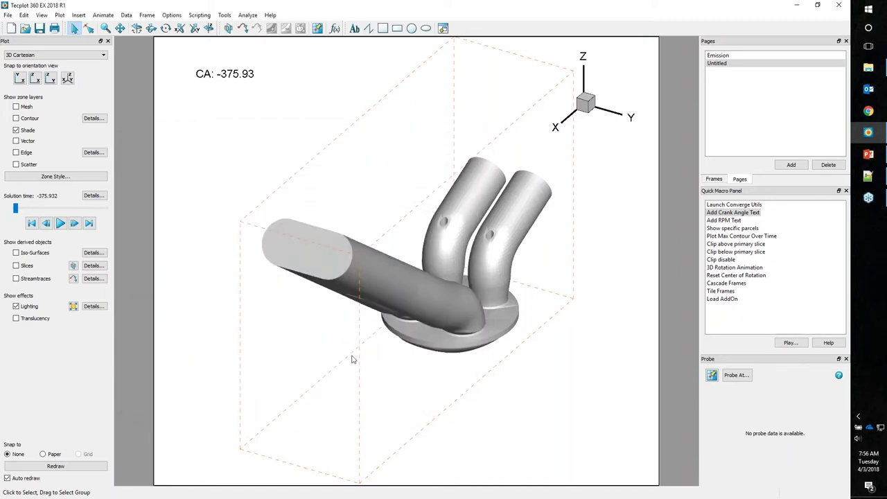
Step: Show the spray scatter with translucency turned on at solution time -120.793
click(24, 167)
drag(16, 208, 47, 209)
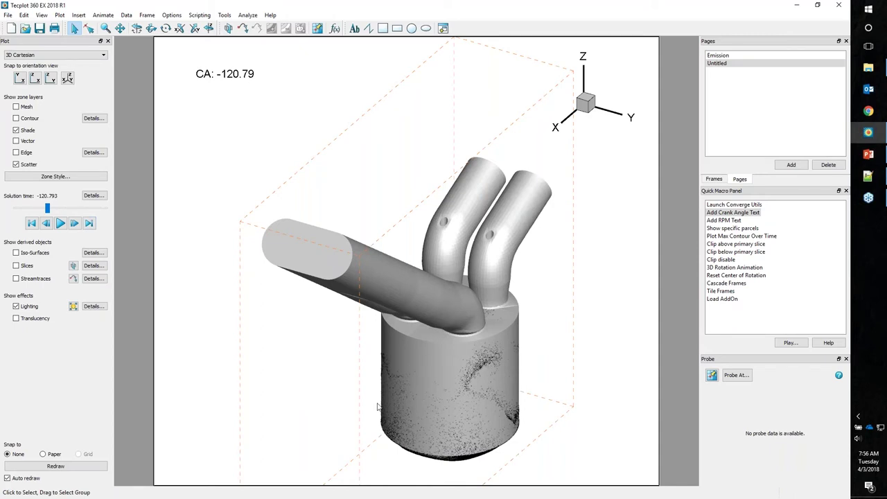
click(16, 318)
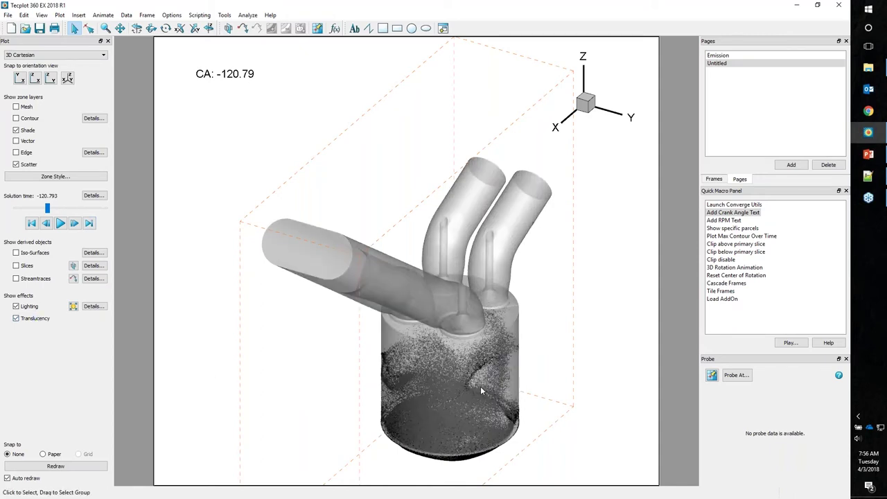
right_drag(474, 397, 445, 330)
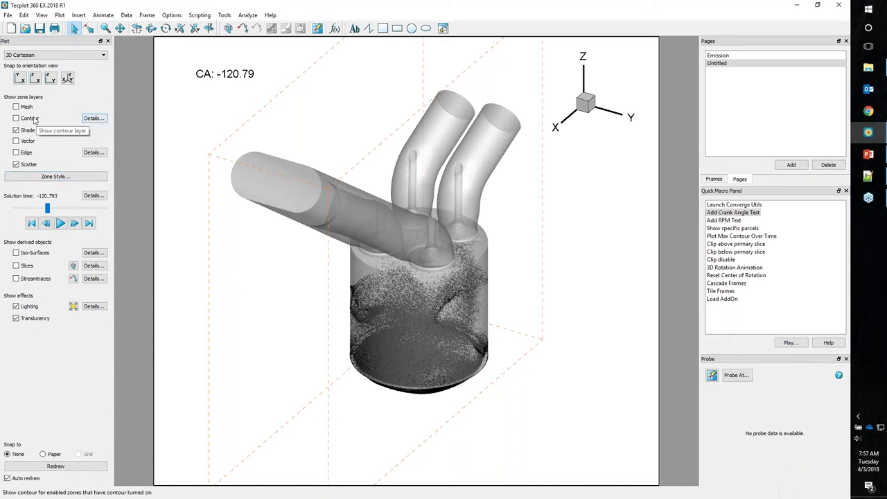
Step: In the contour details, set contour group 1's variable to DP_film_flag
click(95, 119)
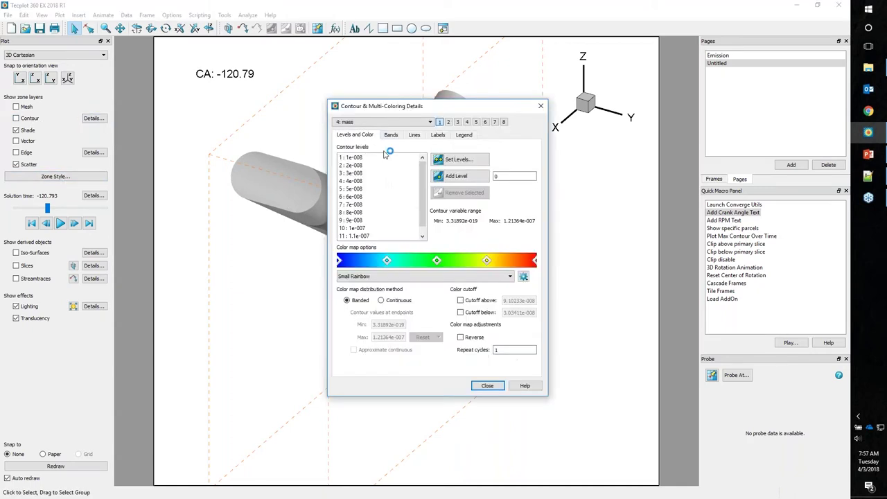
click(430, 122)
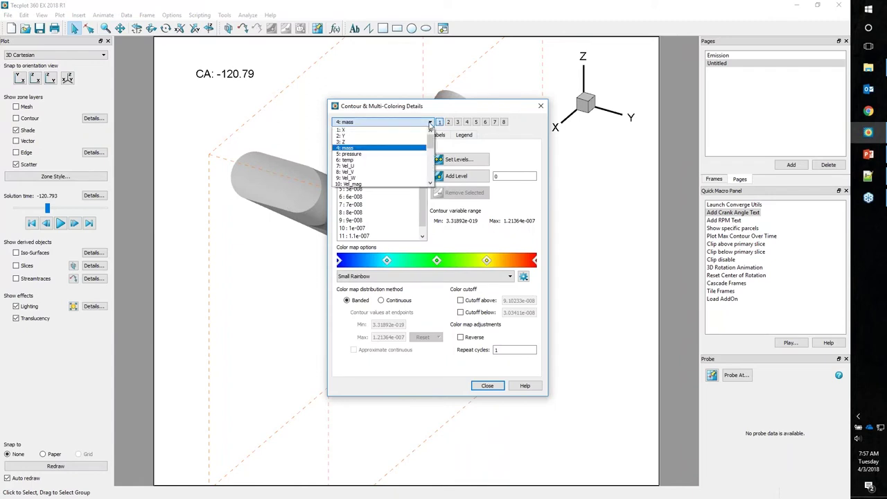
drag(430, 138, 434, 165)
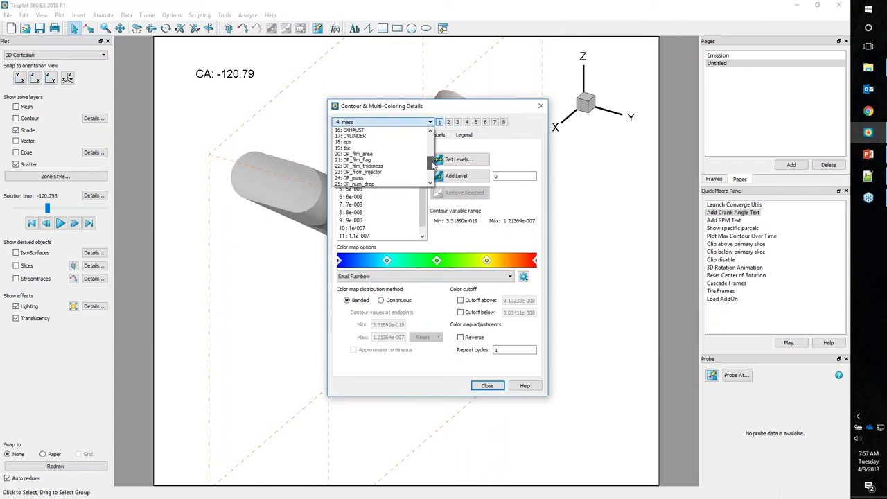
click(375, 160)
Step: Set the contour levels to a minimum of 0, a maximum of 5 and 6 levels
click(458, 159)
drag(450, 262, 422, 261)
text(0)
key(Tab)
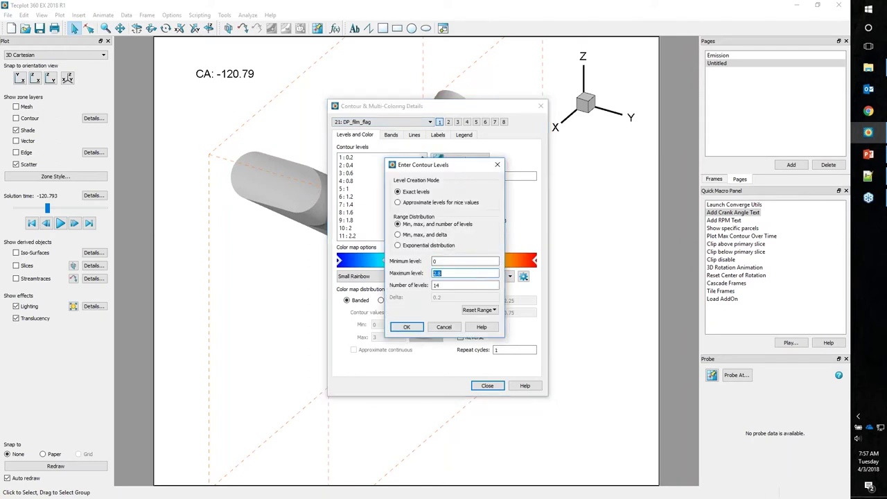
text(5)
key(Tab)
text(6)
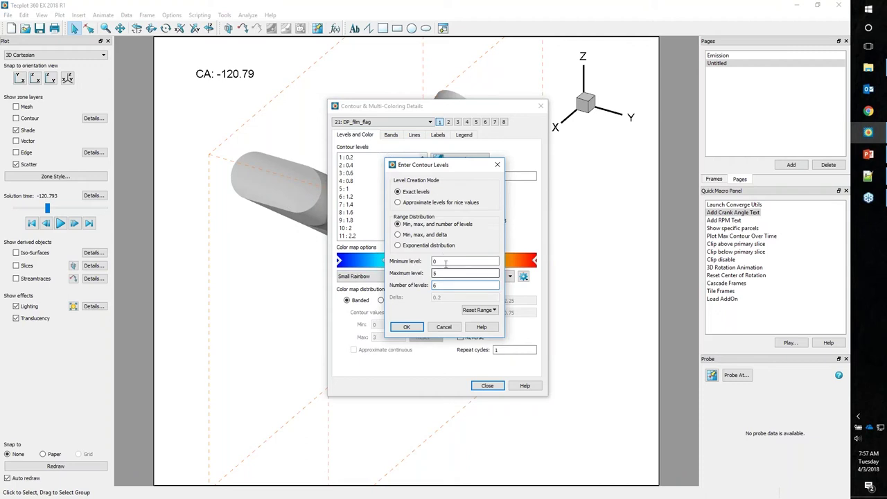
click(414, 326)
Step: Color the spray zone's scatter outline by contour group 1, DP_film_flag, in the zone style settings
drag(415, 106, 725, 164)
click(41, 177)
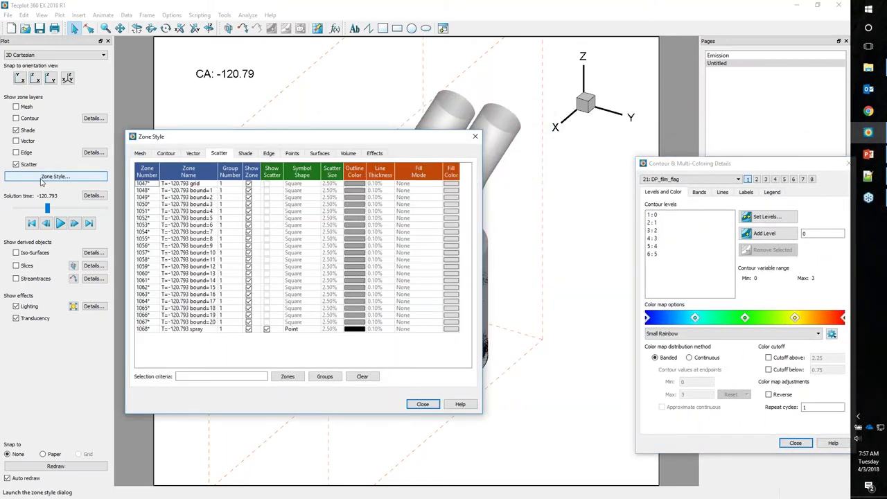
click(360, 330)
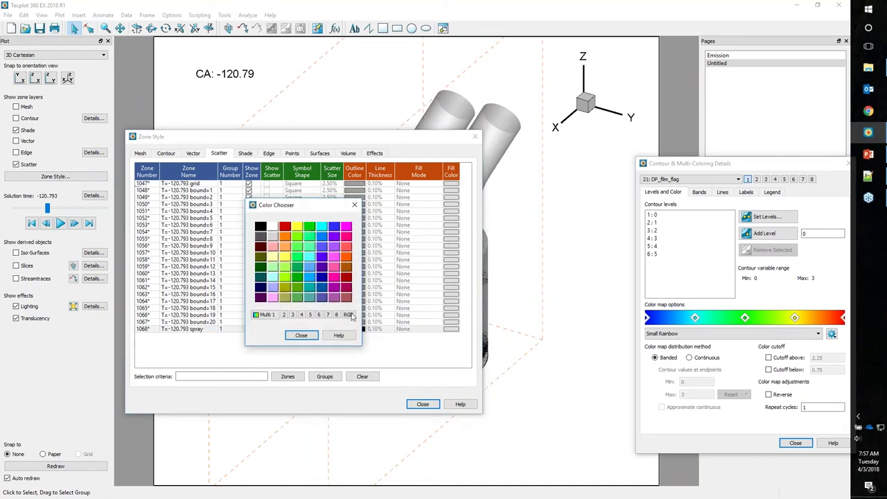
click(264, 314)
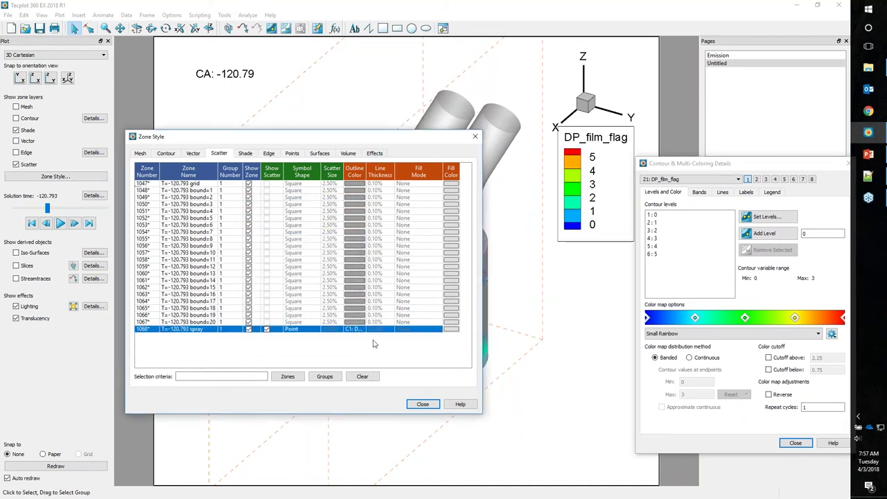
click(475, 136)
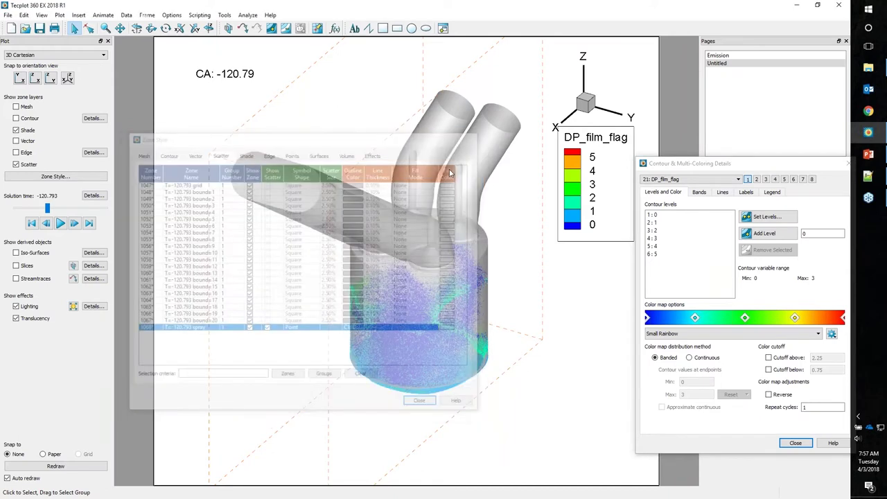
Step: Change the DP_film_flag color map to Qualitative - Dark 2 and close the contour details
click(706, 335)
scroll(703, 367, down, 5)
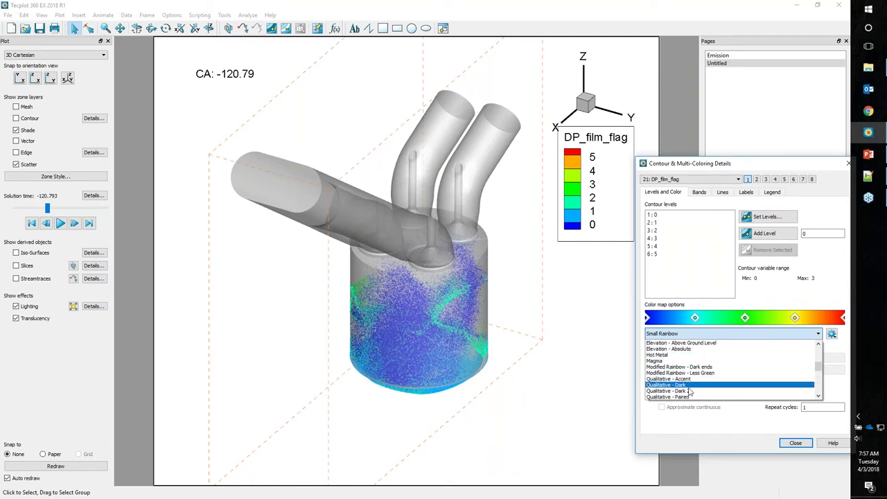
click(690, 392)
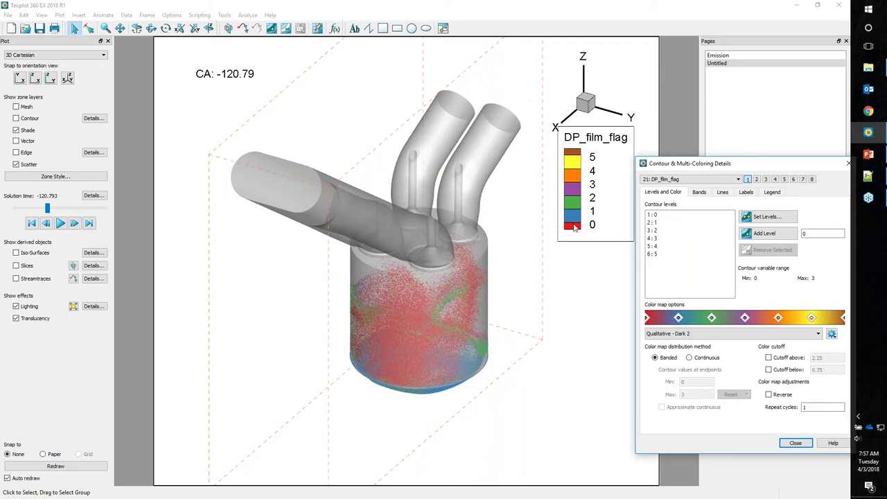
click(797, 445)
Step: Play the solution over time, stop the animation, and set the solution time to -130.996
click(60, 222)
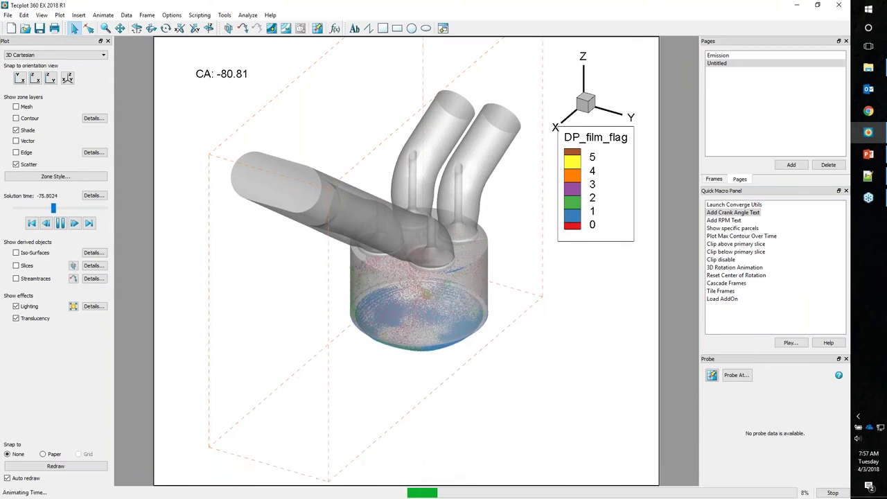
click(61, 223)
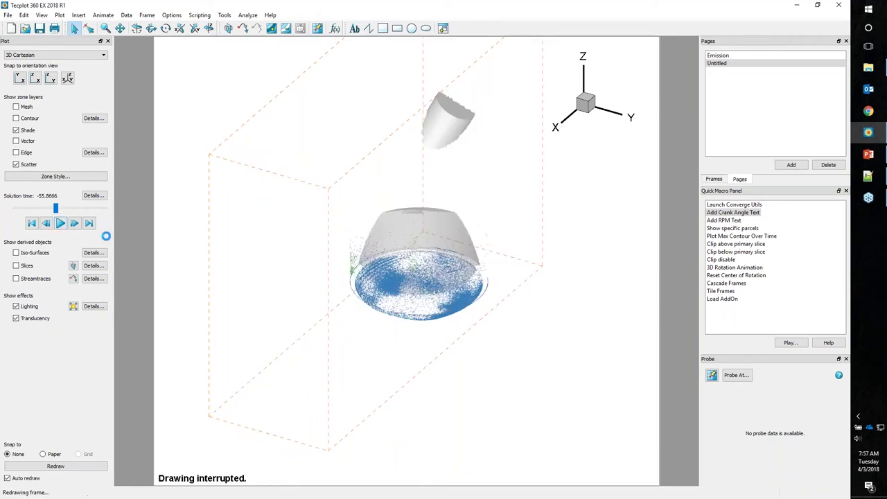
drag(56, 211, 47, 211)
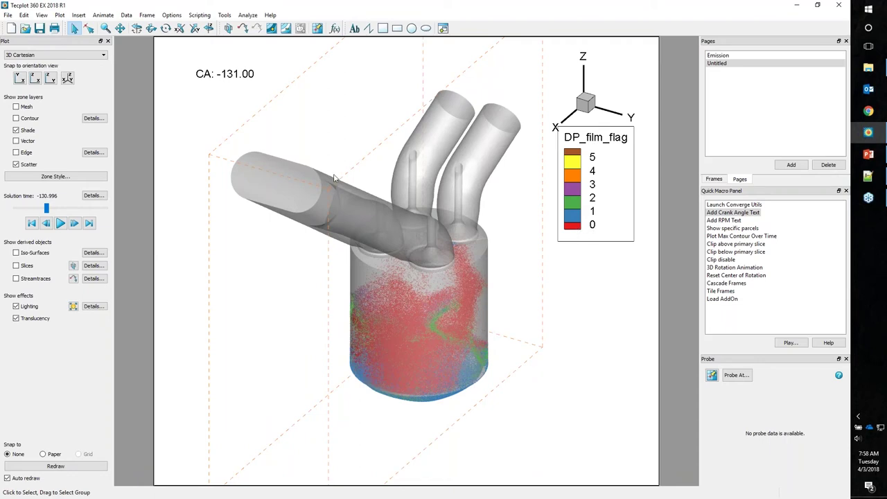
Step: Enable value blanking with constraint 1 active on the DP_film_flag variable
click(60, 15)
mouse_move(107, 182)
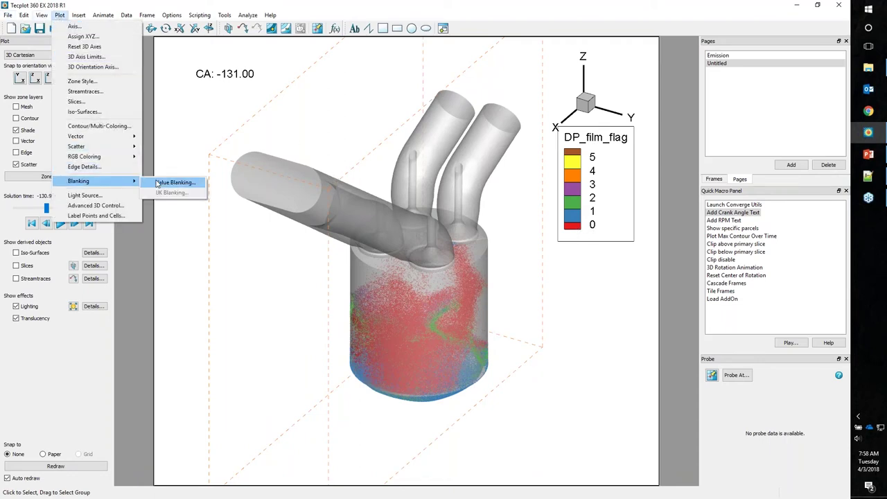
click(163, 183)
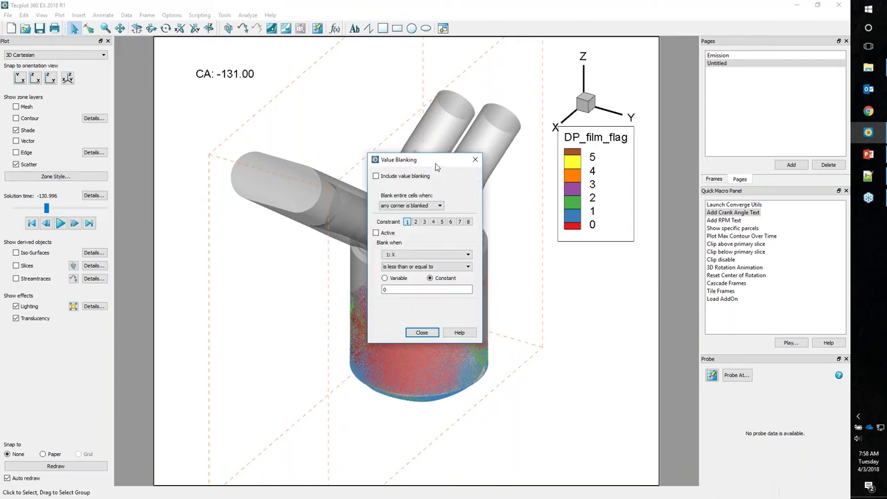
drag(435, 167, 231, 222)
click(229, 310)
scroll(231, 350, down, 5)
scroll(222, 333, down, 1)
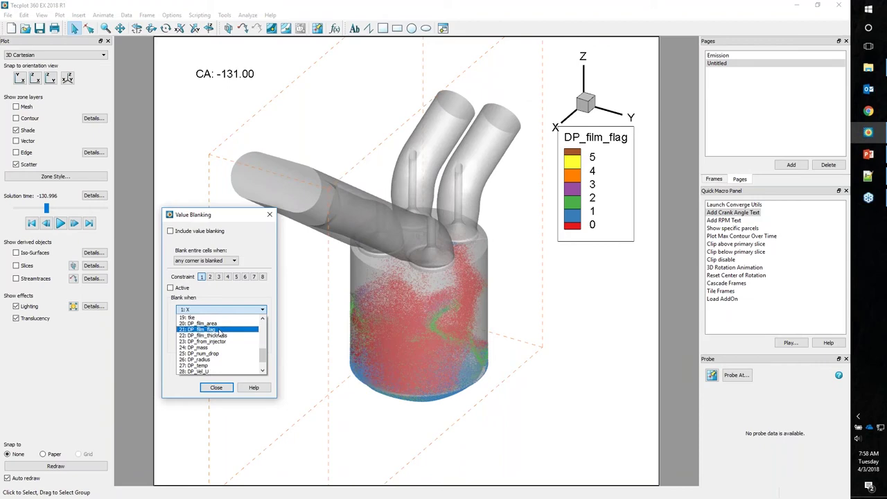
click(221, 332)
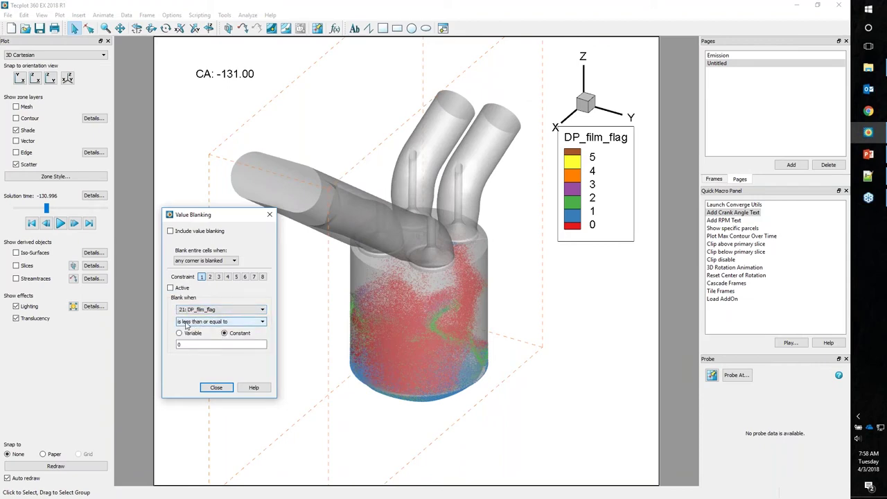
click(176, 290)
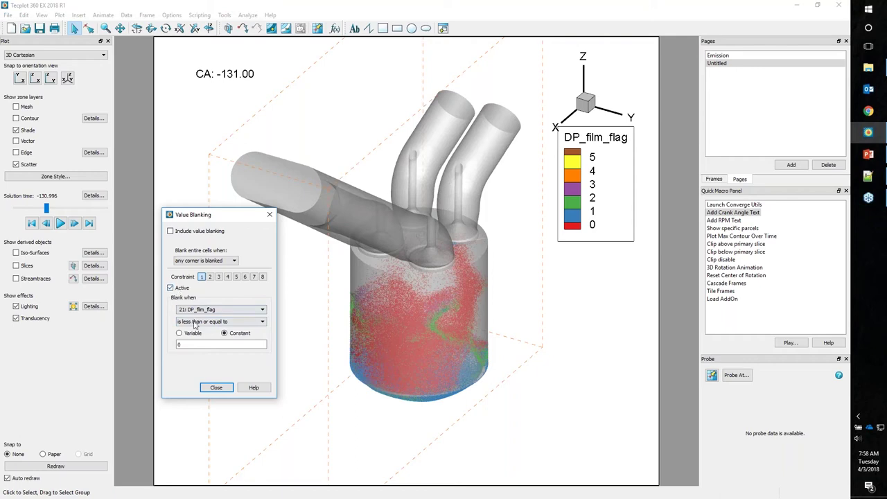
click(178, 234)
Step: Set the blanking condition to DP_film_flag is not equal to 0 and close the blanking settings
click(225, 322)
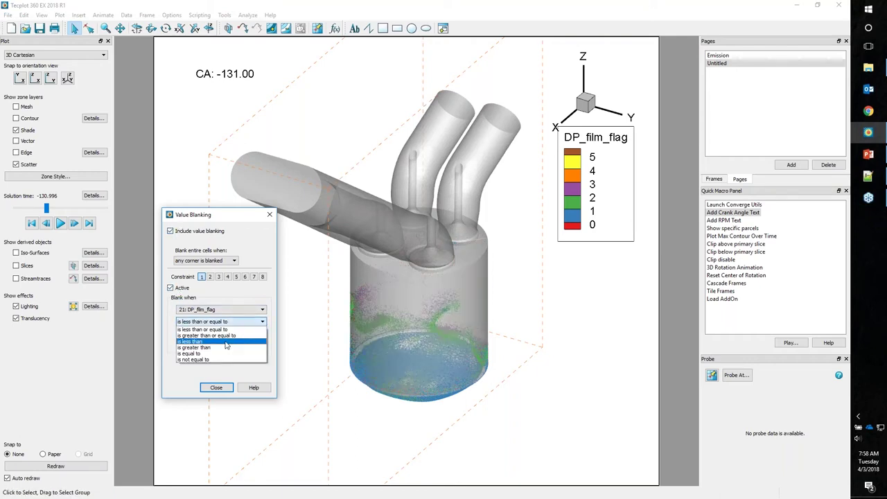
click(220, 360)
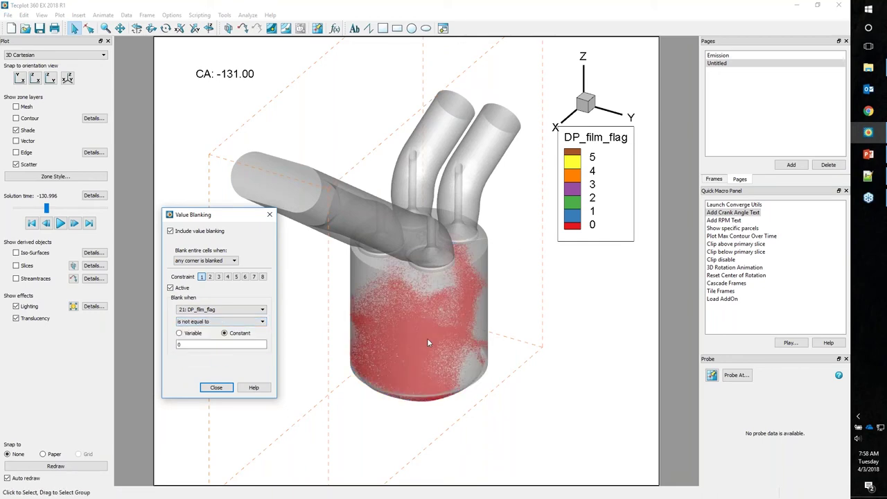
click(215, 388)
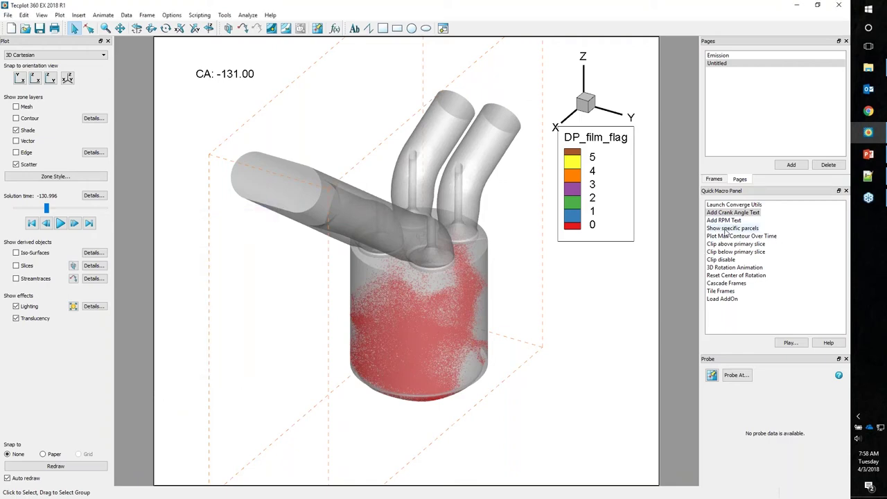
Step: Run the Show specific parcels macro to display only parcels in the wall film, type 1
double_click(727, 229)
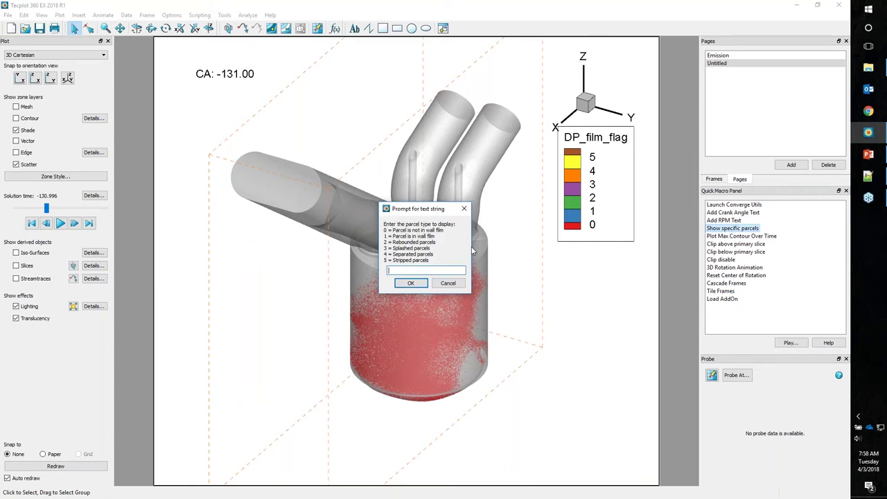
text(0)
click(420, 282)
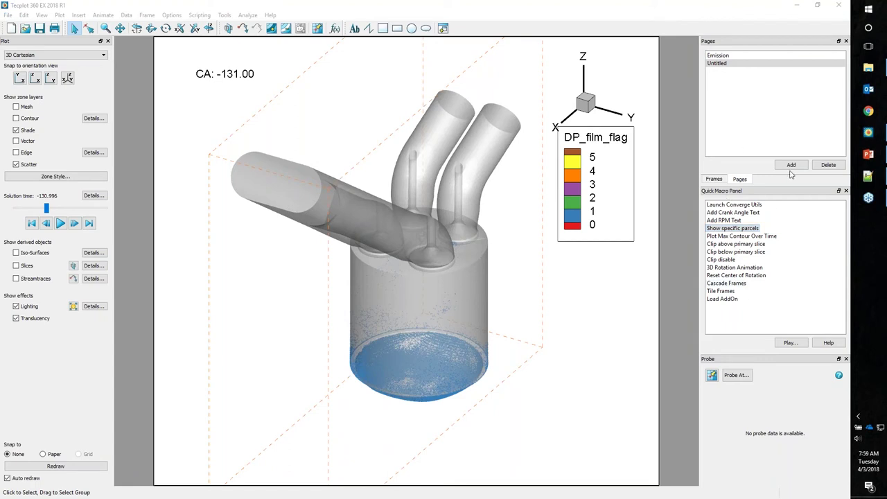
Step: Rename the untitled page as Spray
double_click(733, 63)
text(S)
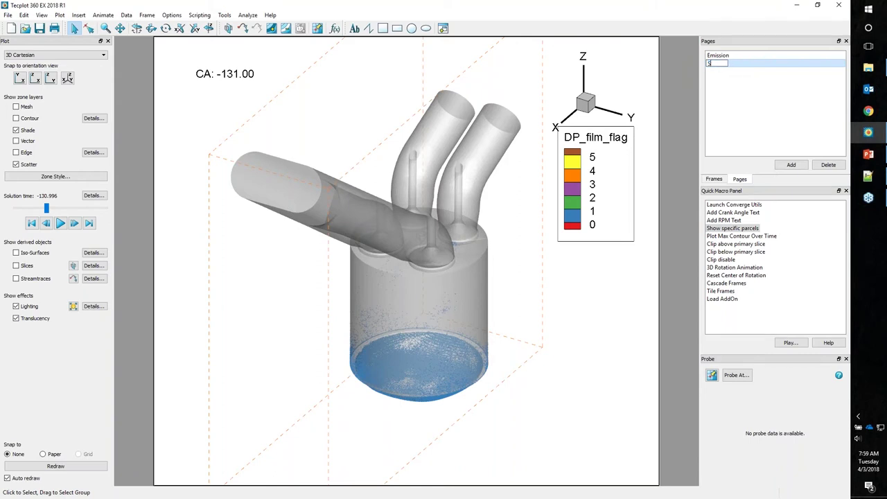
text(pray)
key(Return)
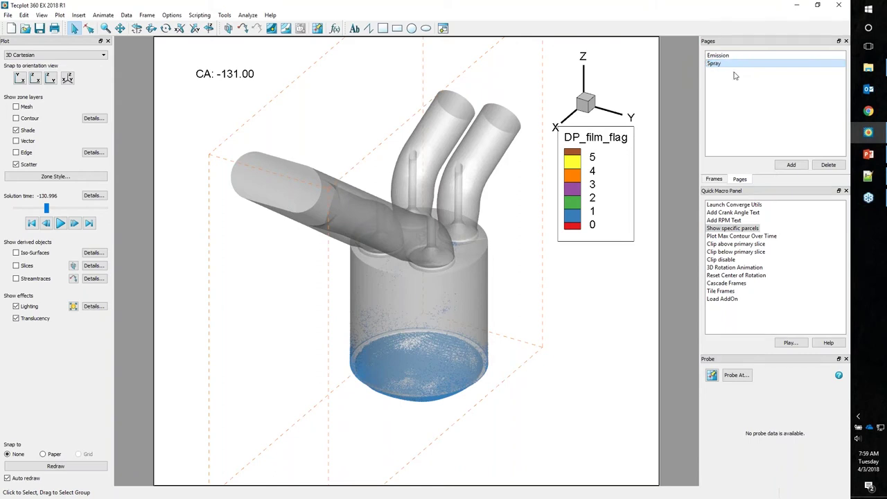
Step: Add a new page and set its plot type to 3D Cartesian
click(791, 164)
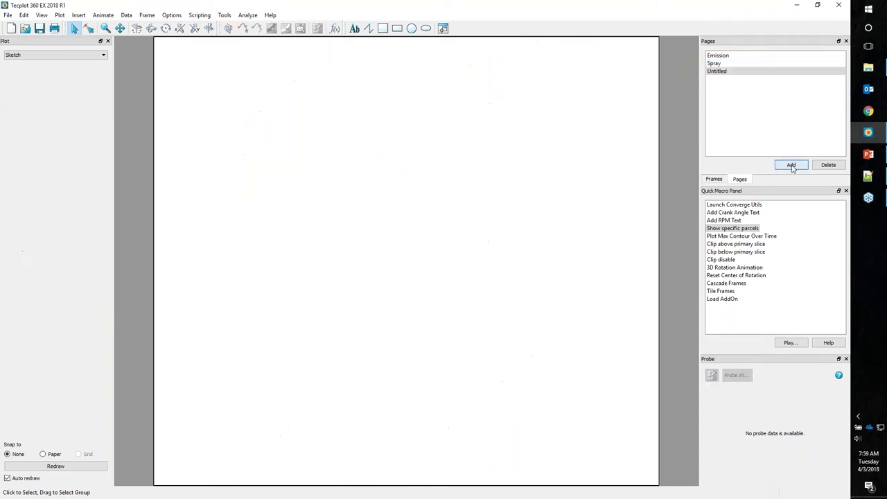
click(529, 31)
click(42, 55)
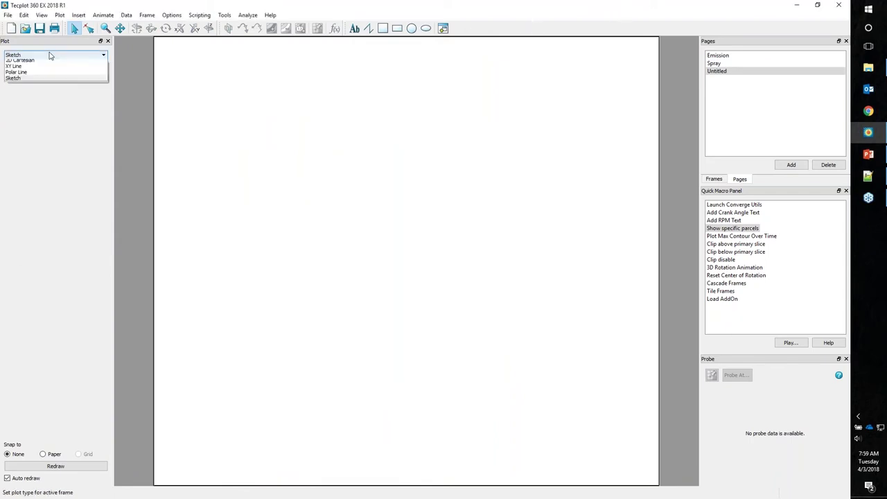
click(40, 64)
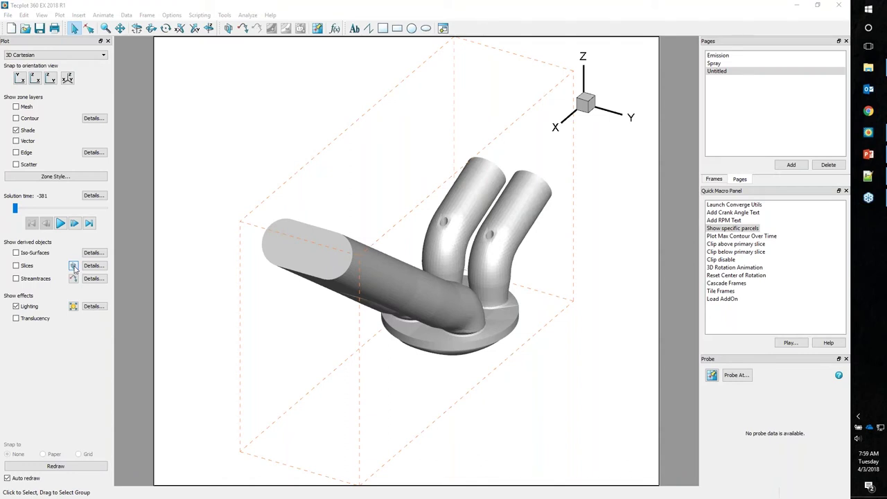
Step: Place a slice through the engine cylinder and run the Clip above primary slice macro to cut the model open
key(r)
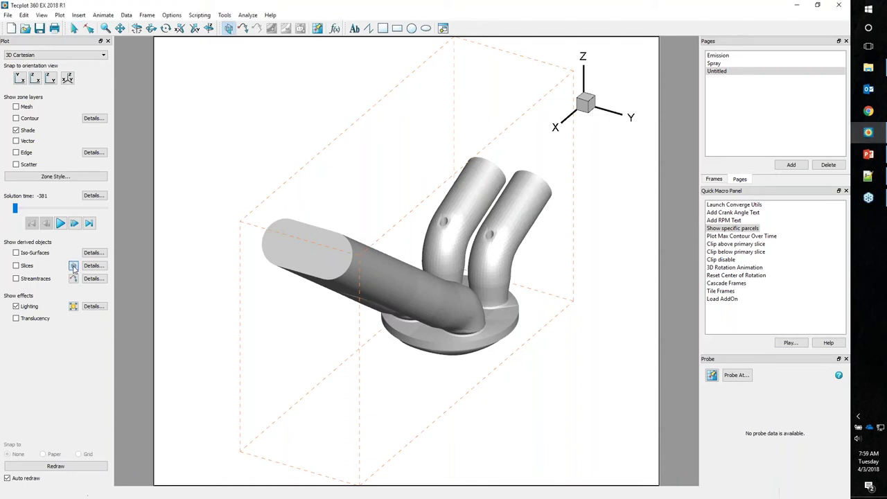
click(499, 318)
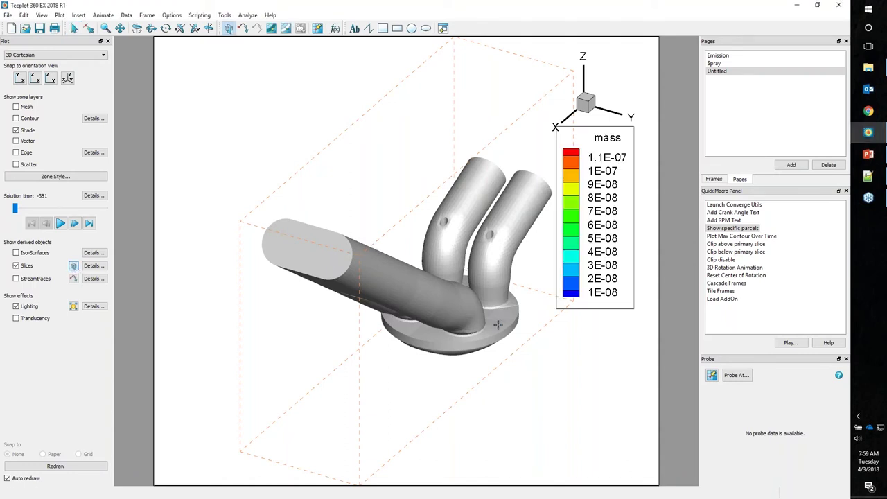
drag(524, 311, 488, 300)
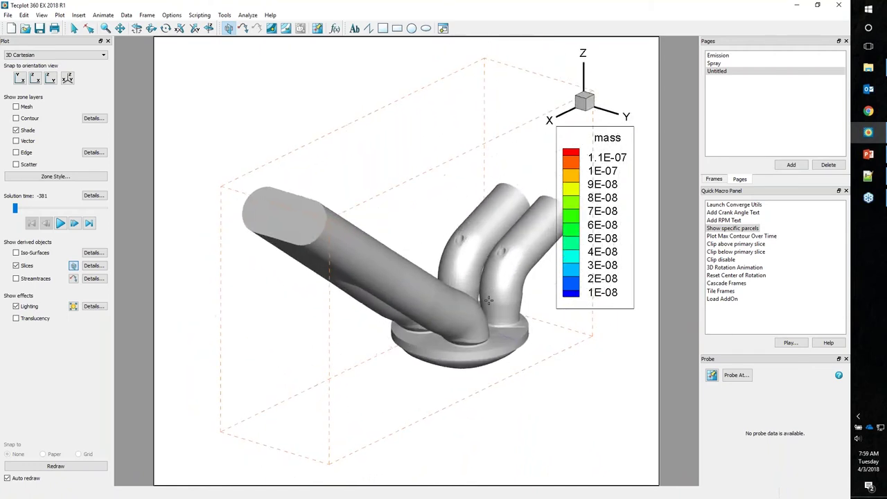
double_click(725, 247)
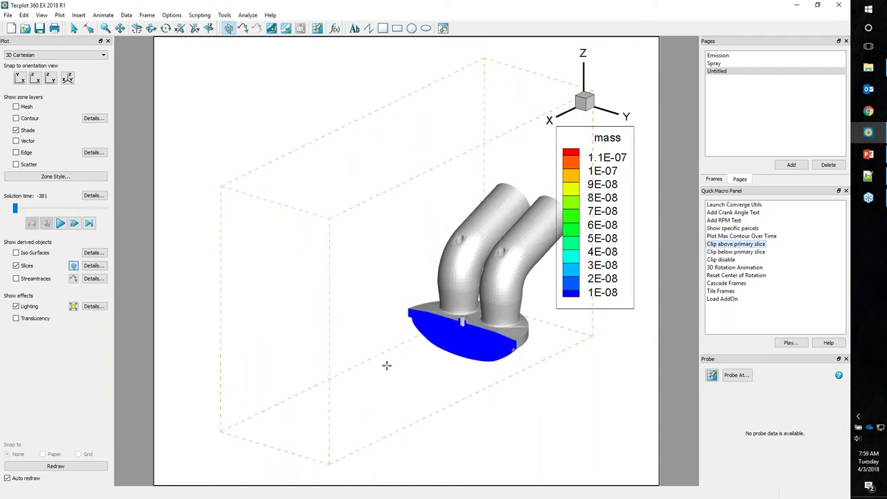
middle_drag(495, 310, 457, 261)
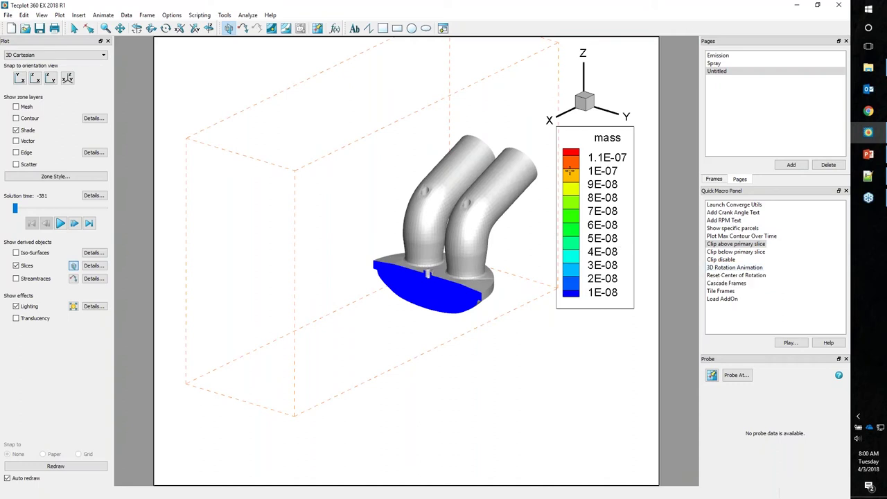
key(Escape)
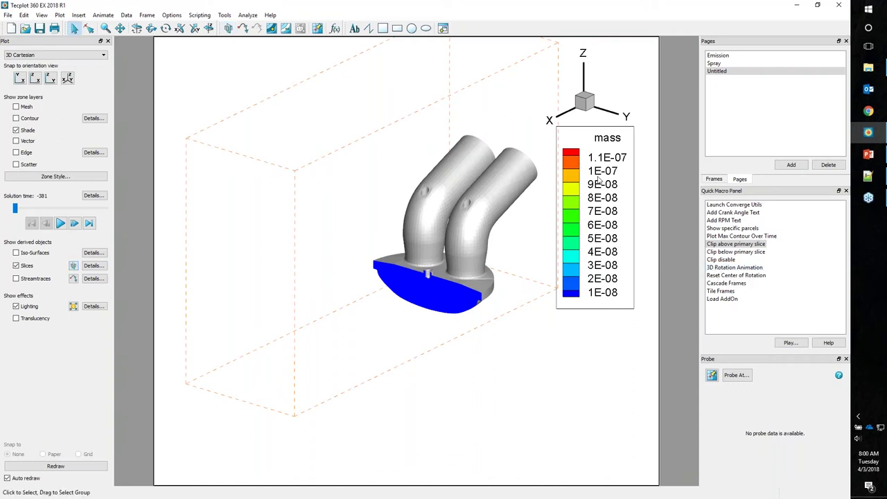
Step: Open the contour details from the mass legend and change the contour variable to temp
double_click(607, 141)
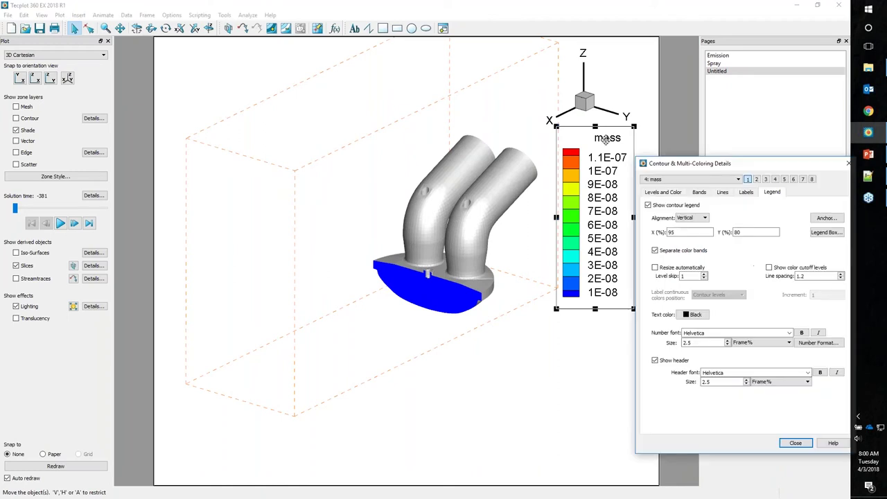
drag(698, 167, 656, 177)
click(641, 190)
click(639, 228)
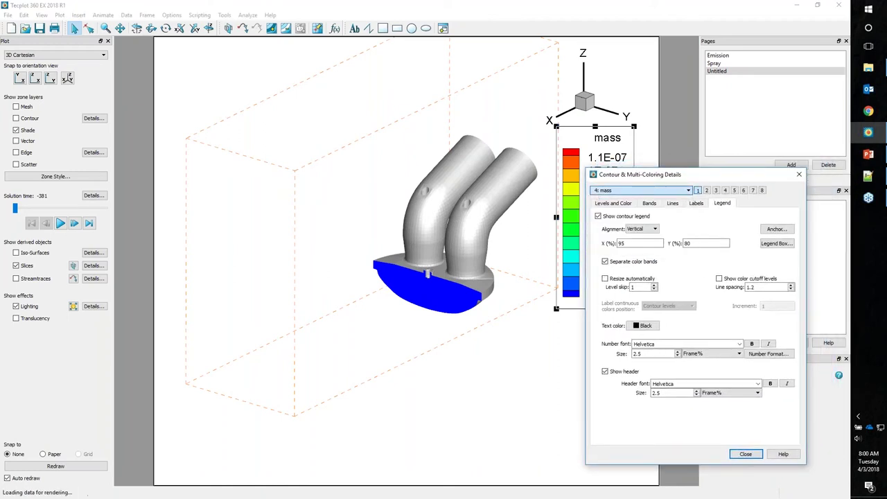
Step: Set the contour color map to Sequential - Viridis, check the color map import and export options, and close the contour details
click(626, 207)
click(760, 344)
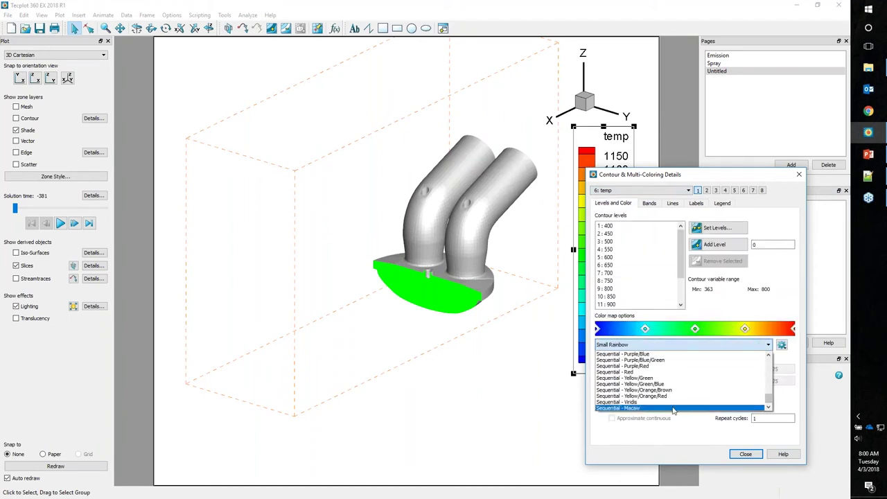
click(664, 403)
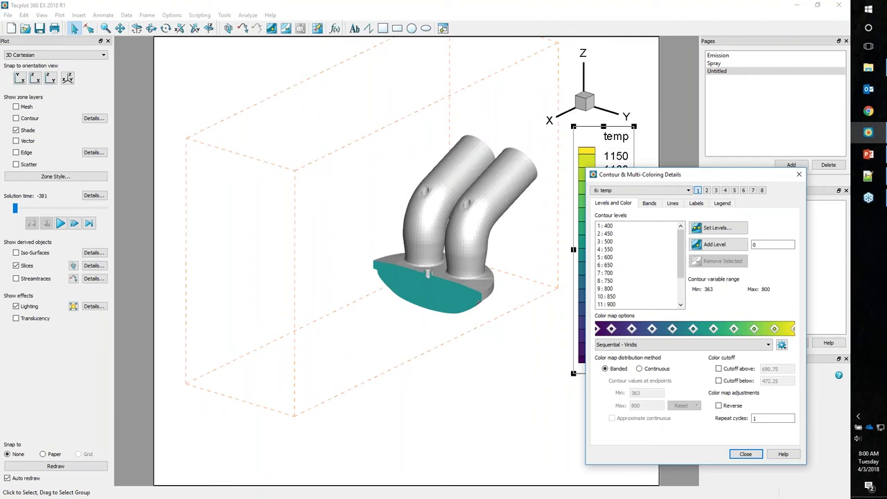
click(782, 345)
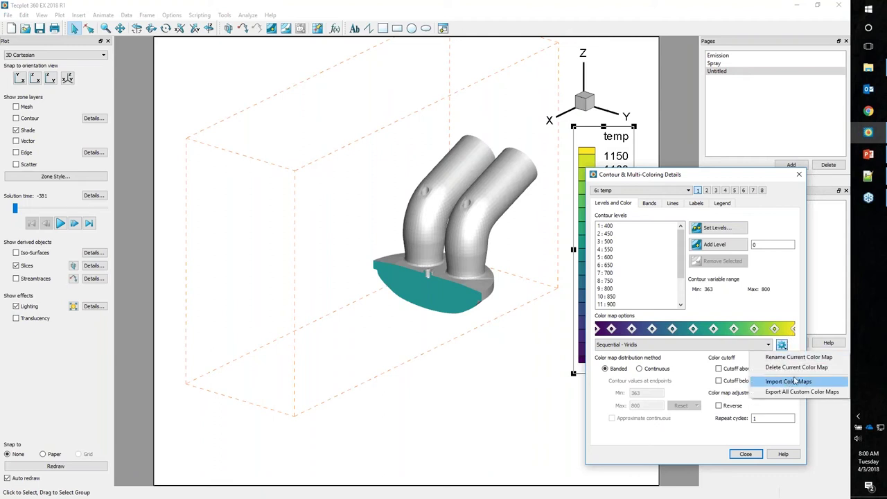
click(795, 350)
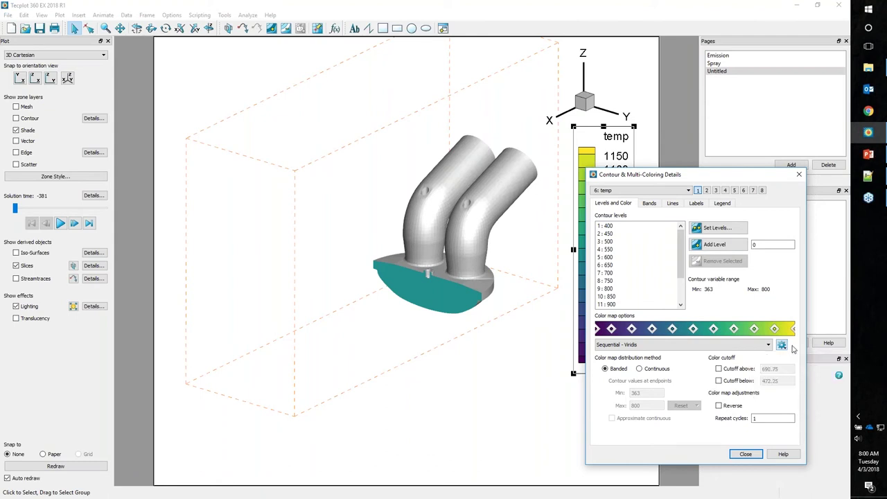
drag(734, 175, 782, 123)
click(793, 403)
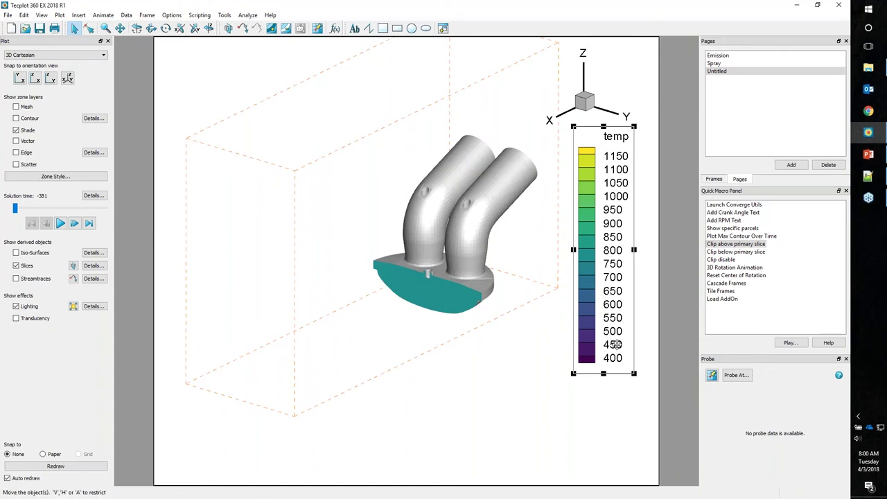
Step: Run the Plot Max Contour Over Time macro for the slice's temperature
click(737, 244)
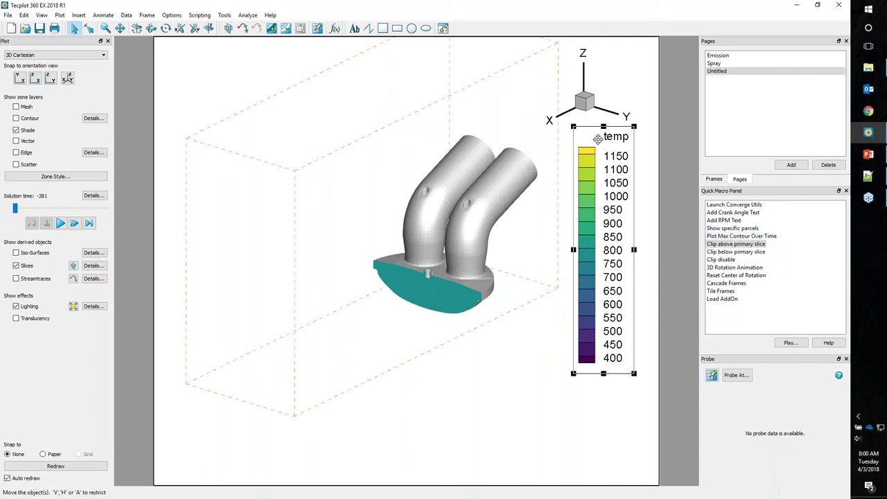
click(724, 237)
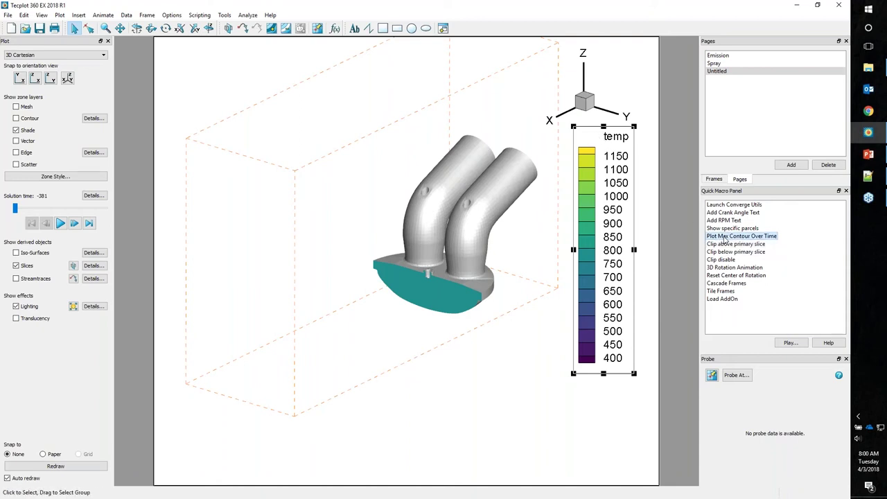
double_click(724, 237)
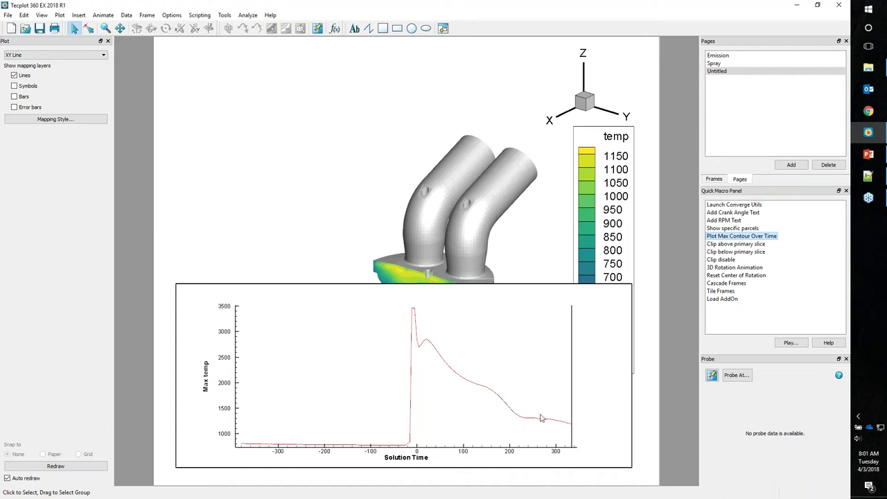
Step: Probe the maximum temperature curve near its end and just after solution time zero
click(316, 30)
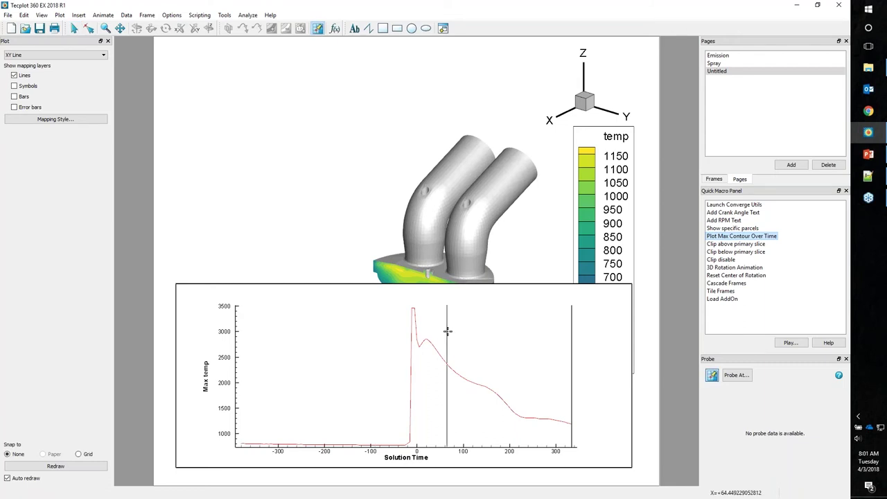
click(567, 404)
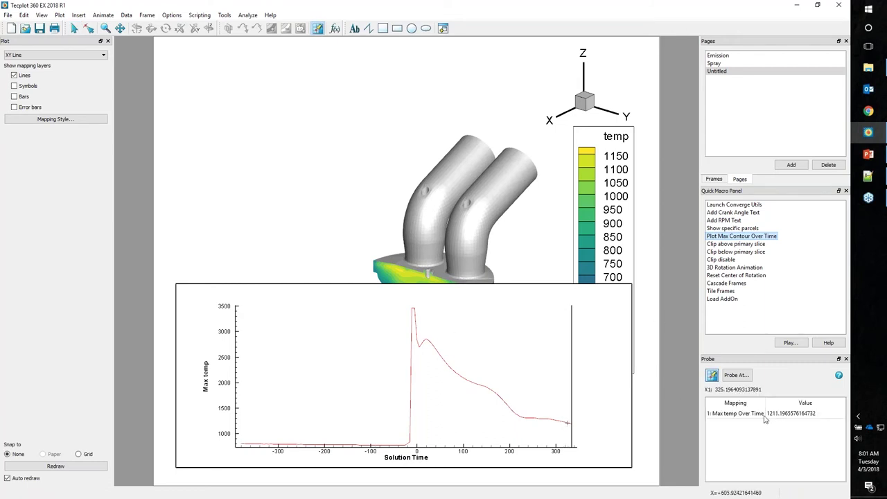
click(424, 387)
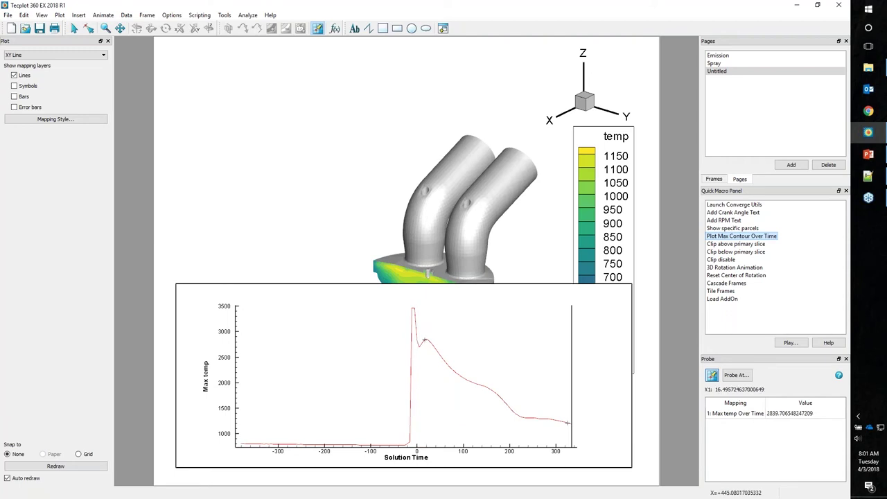
Step: Set the temp contour levels to a minimum of 1000 and a maximum of 3000, and close the contour details
click(586, 161)
double_click(586, 161)
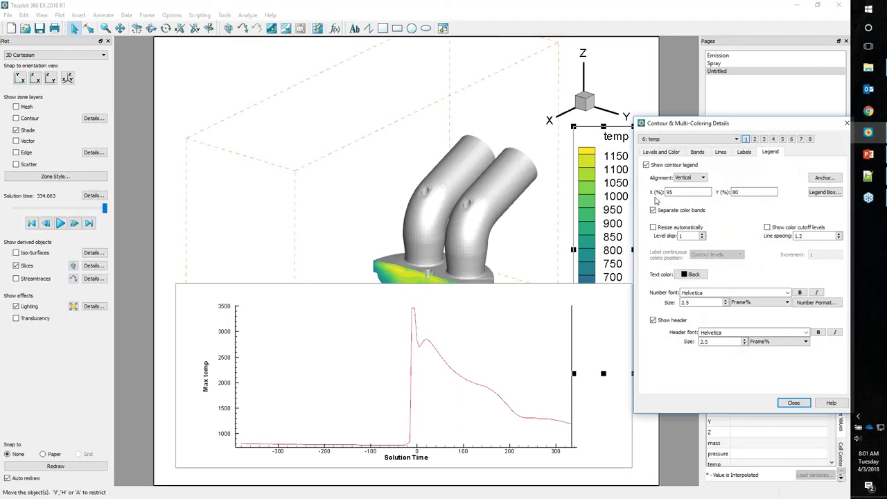
click(662, 152)
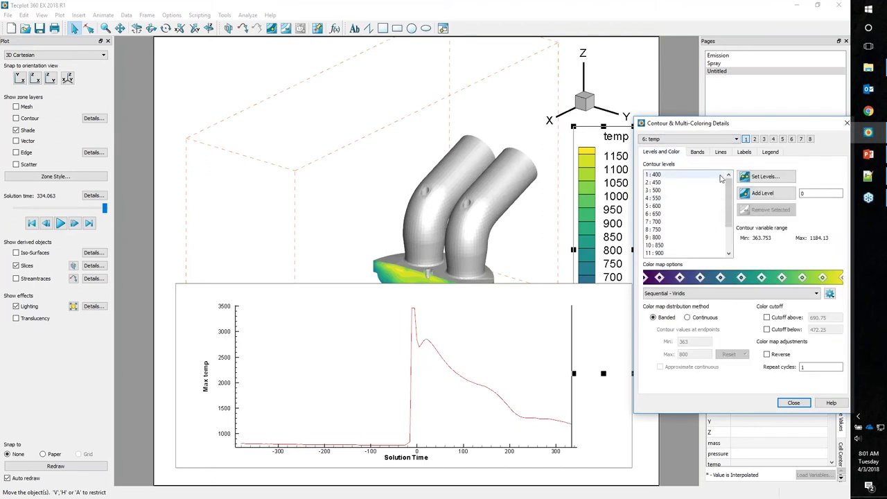
click(762, 177)
double_click(746, 278)
text(1000)
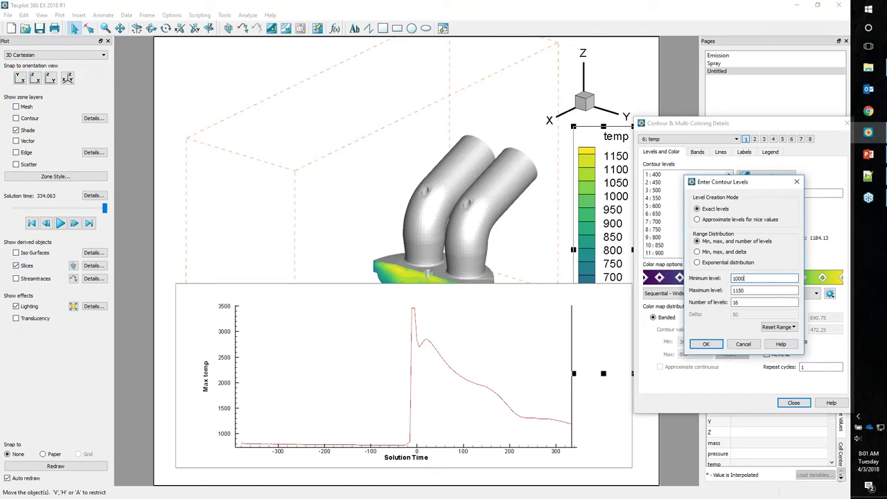
key(Tab)
text(3)
key(Tab)
click(704, 344)
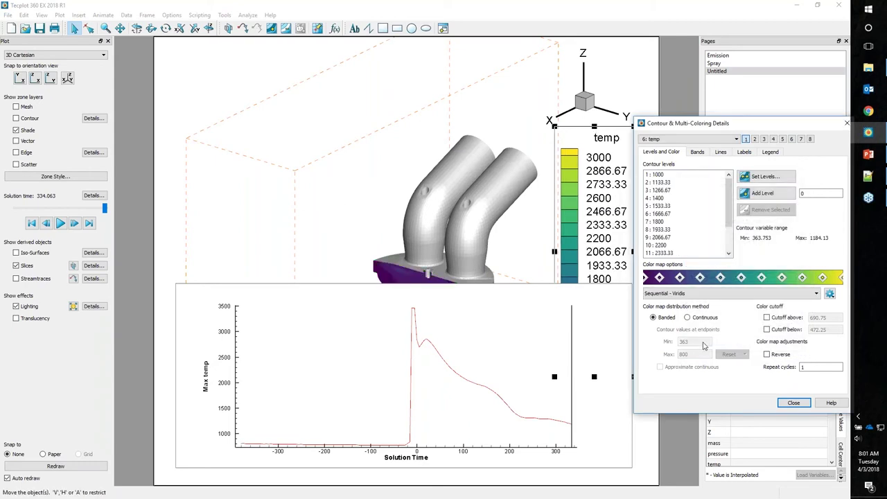
click(792, 402)
Step: Shrink the max temperature line plot frame and move it to the lower-left corner of the workspace
click(543, 290)
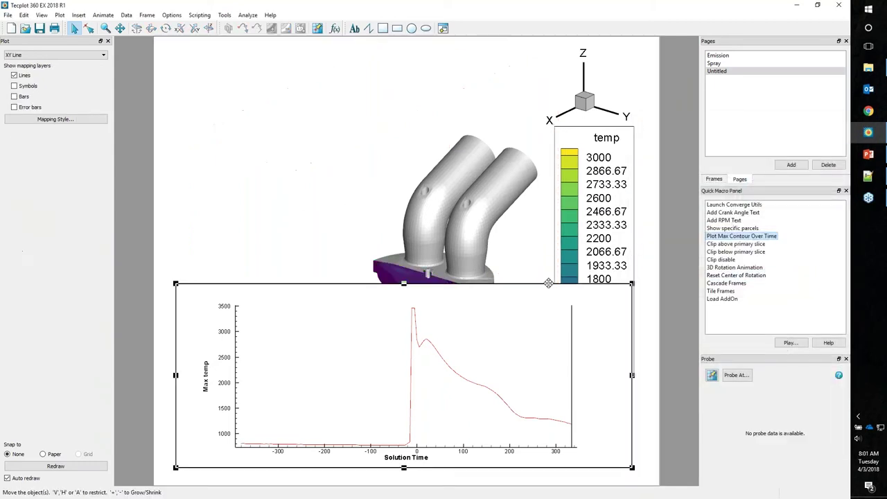
drag(632, 352, 481, 368)
drag(378, 369, 326, 382)
Step: Shrink the 3D engine frame, move it above the line plot, and narrow it to about half the workspace width
click(156, 158)
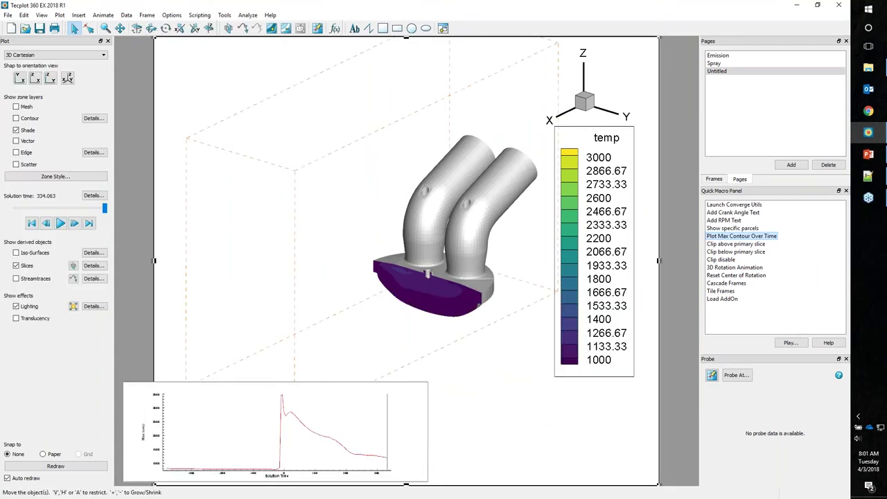
drag(153, 39, 177, 152)
drag(301, 149, 251, 41)
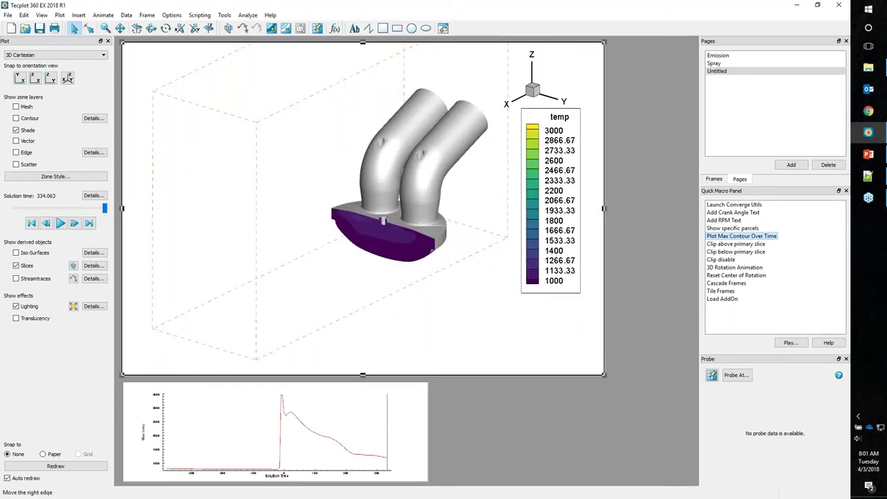
drag(606, 209, 424, 208)
Step: Widen the line plot frame across the workspace and extend its top edge up to the 3D frame
click(428, 435)
drag(428, 432, 691, 432)
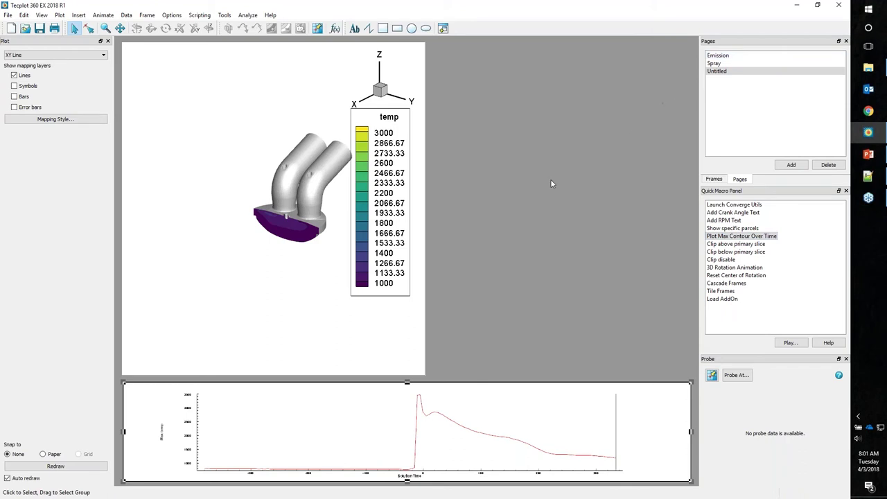
drag(407, 382, 407, 378)
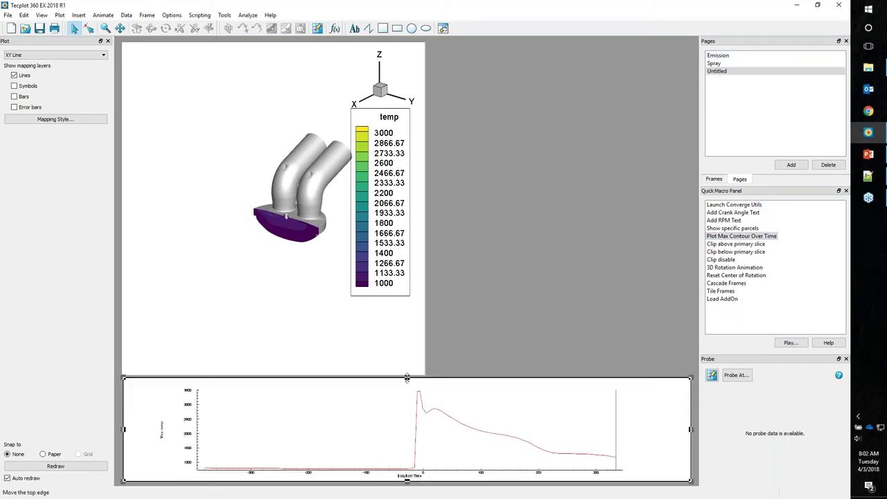
Step: Enlarge the view of the sliced cylinder and move the temp legend to the lower-right corner of the 3D frame
click(293, 203)
scroll(305, 208, up, 5)
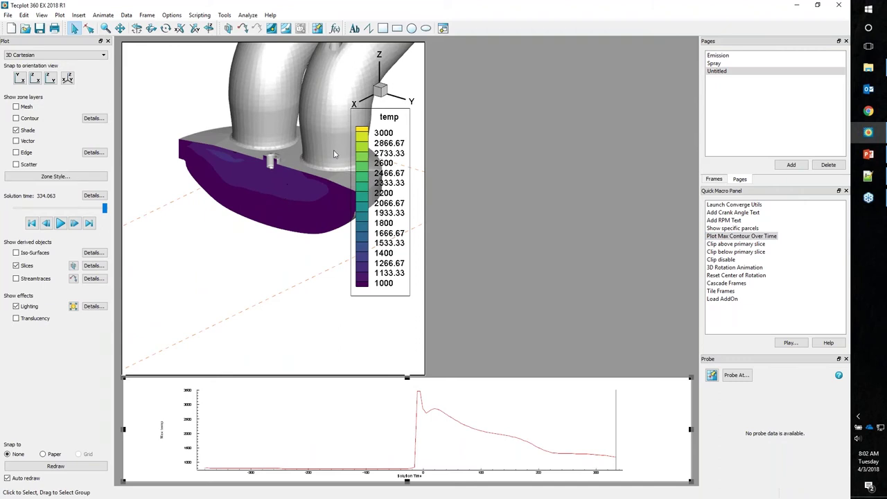
click(371, 131)
drag(369, 170, 382, 246)
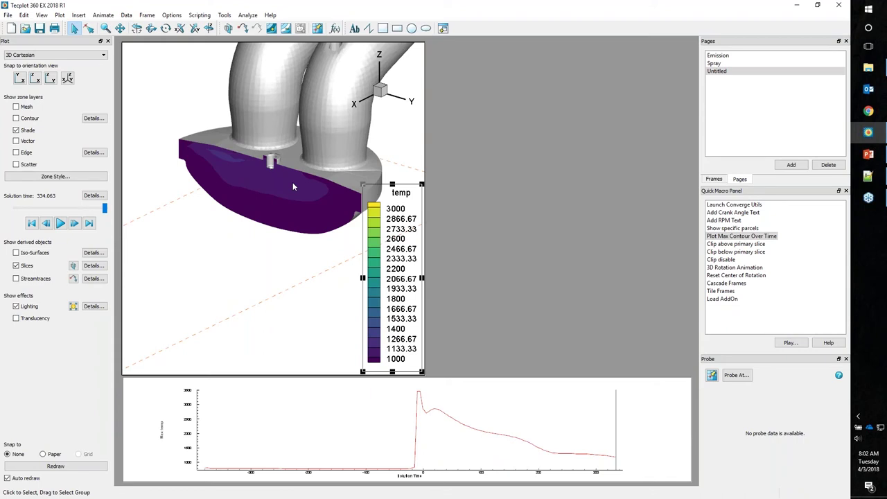
Step: Show the mesh on the temperature slice and change the solution time to 4.12175
right_click(257, 194)
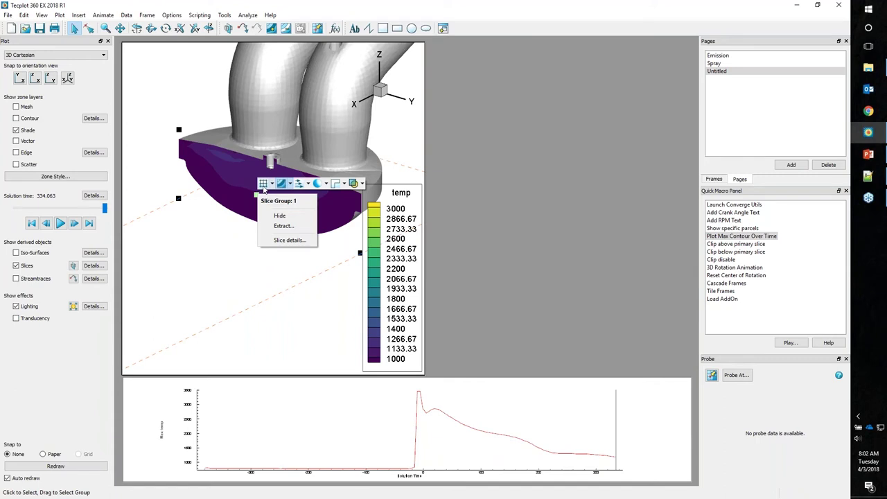
click(263, 184)
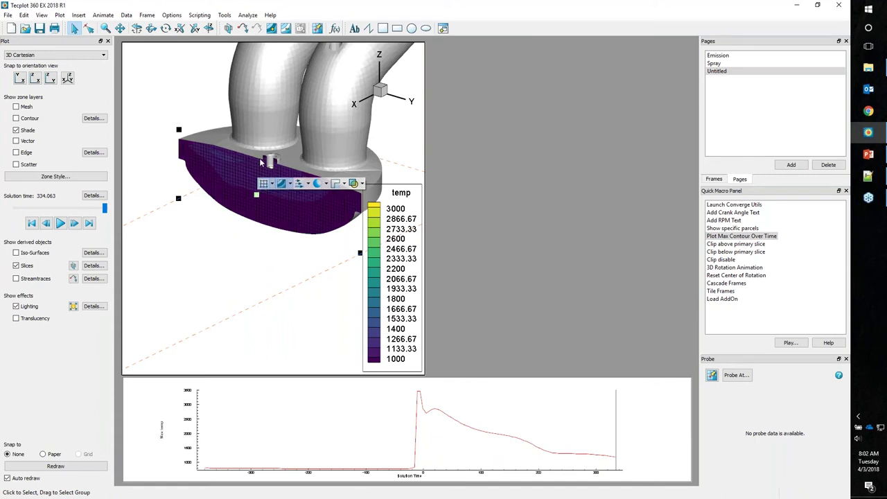
scroll(259, 158, up, 5)
scroll(260, 150, up, 3)
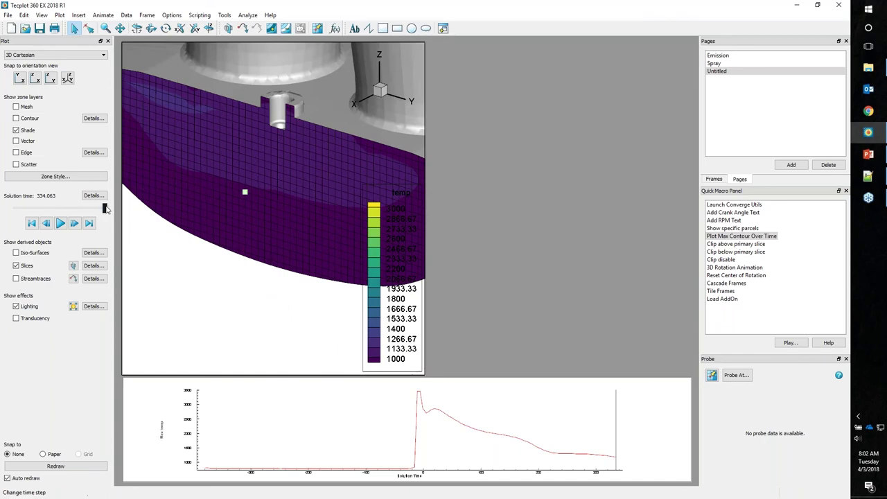
drag(105, 208, 63, 210)
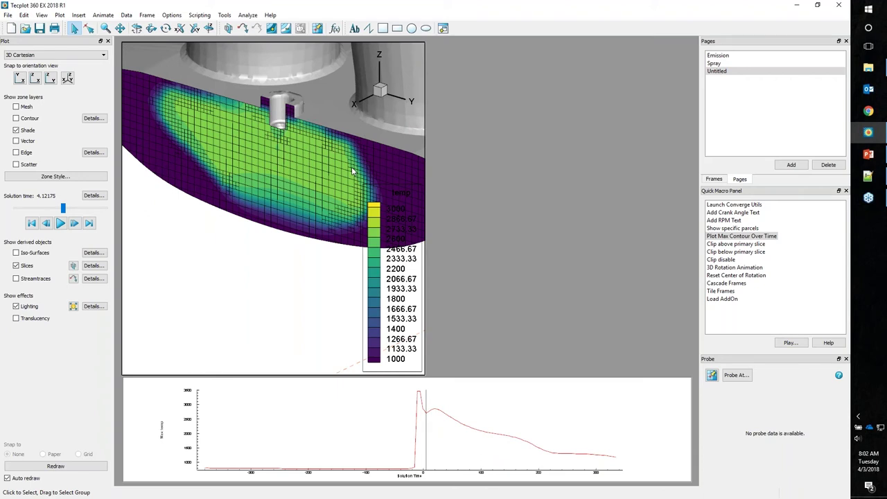
middle_drag(315, 173, 304, 131)
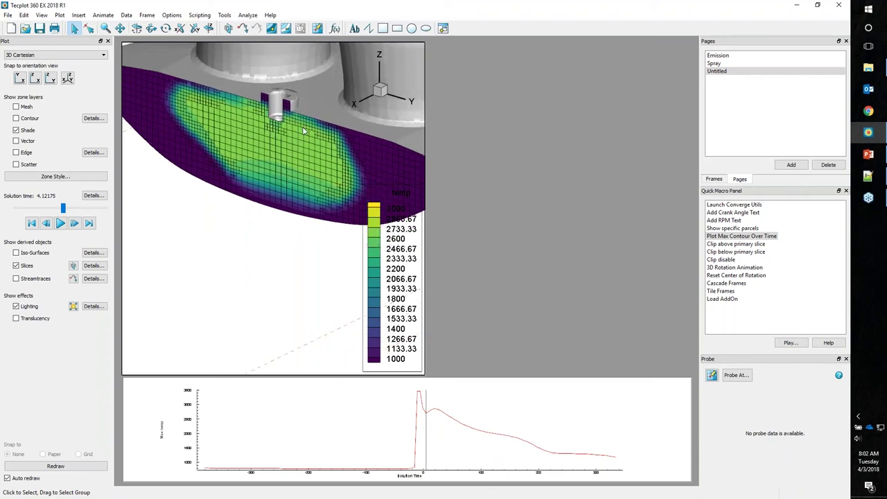
Step: Duplicate the 3D slice frame, place the copy beside the original above the line plot, and narrow it to fit
click(384, 45)
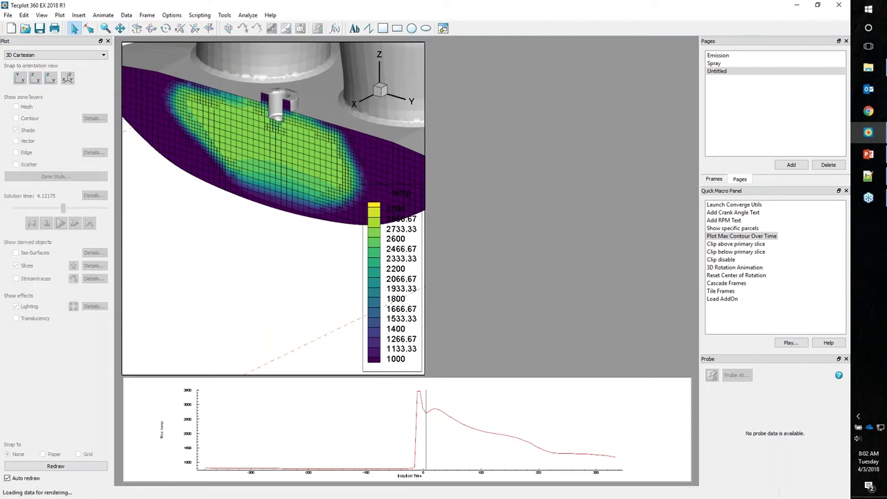
drag(379, 41, 650, 42)
drag(391, 207, 429, 207)
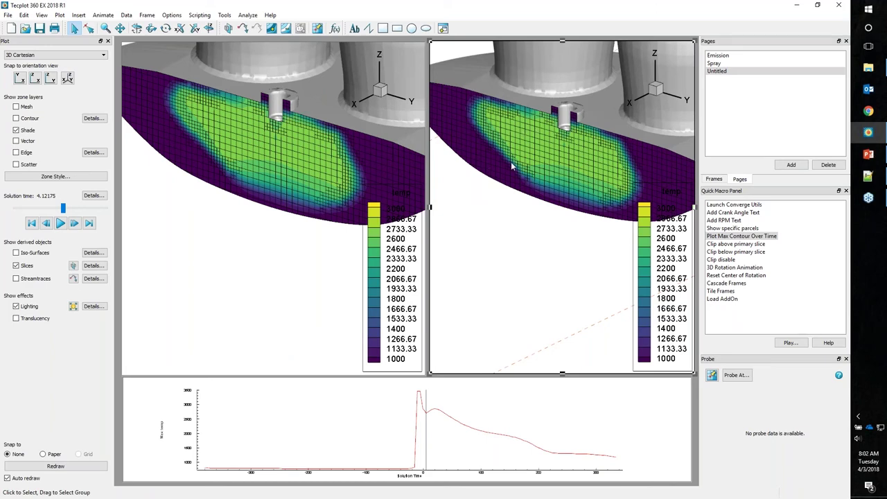
Step: Disable clipping in the copied frame and move its slice so it passes lengthwise through the valve stem of one port
double_click(720, 260)
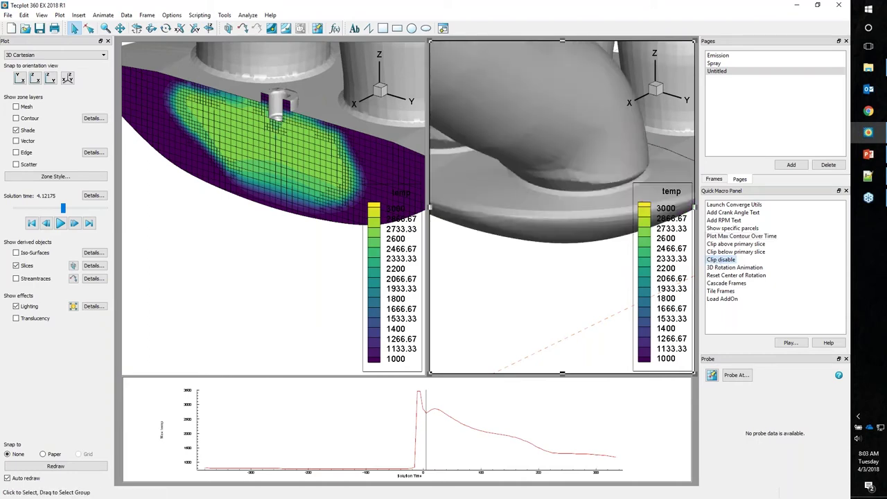
middle_drag(574, 143, 604, 4)
middle_drag(534, 224, 542, 185)
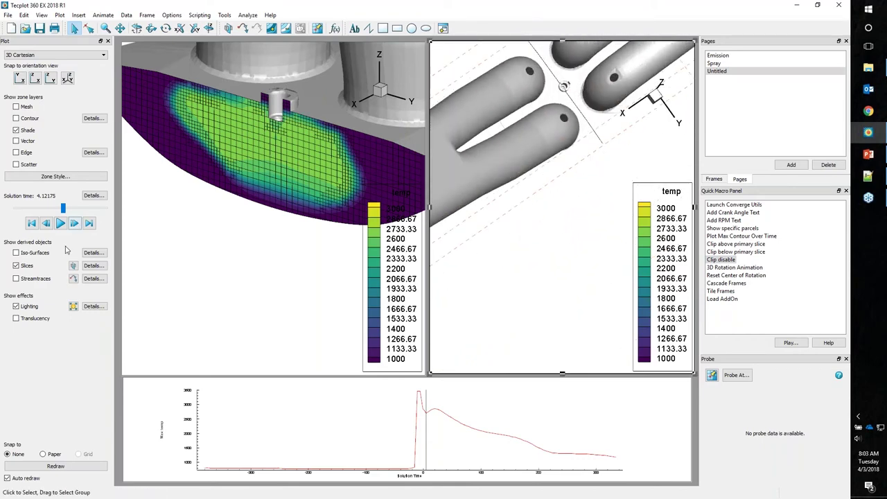
click(74, 266)
click(556, 121)
click(564, 86)
click(559, 120)
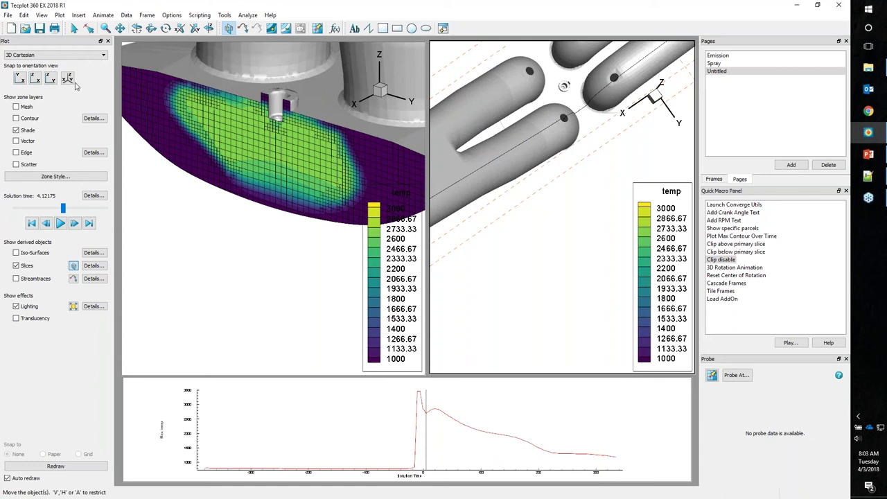
Step: Set the copied frame to the XZ view and show only its temperature slice, without zone shading or slice mesh
click(38, 78)
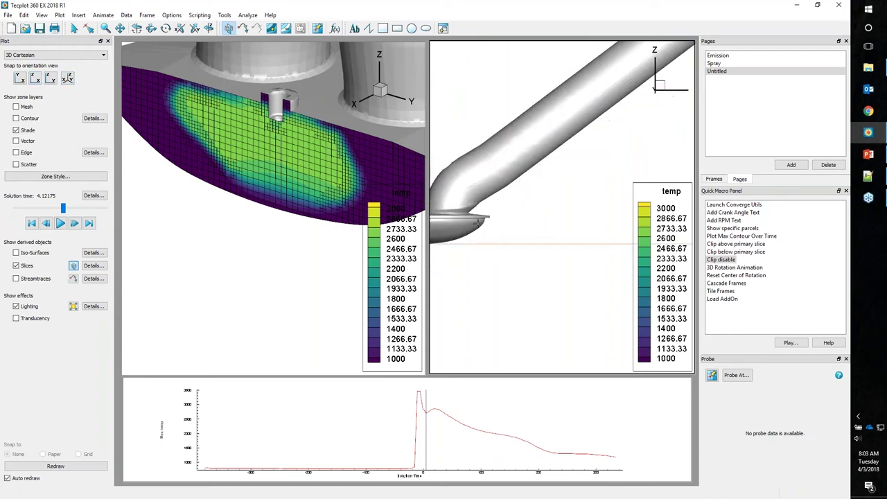
click(31, 133)
right_drag(545, 165, 539, 141)
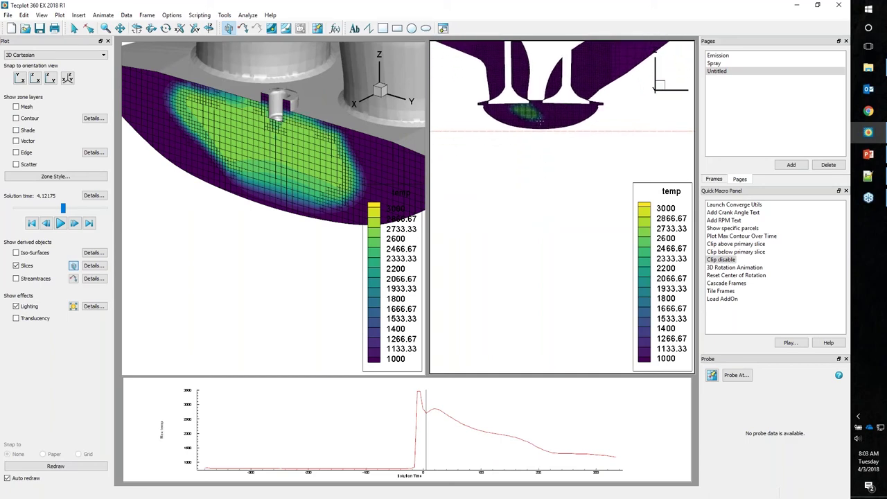
right_click(539, 121)
right_click(540, 119)
key(Escape)
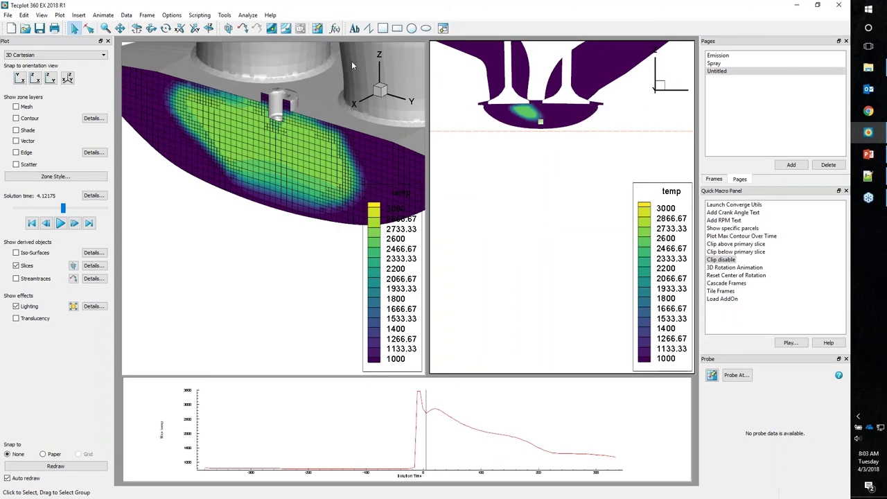
Step: Play the time animation across the frames and pause it at solution time 259.208
click(61, 223)
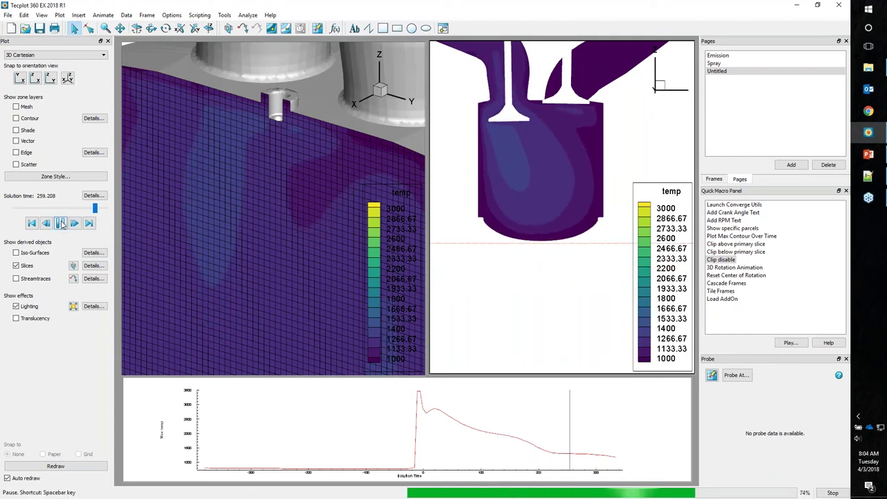
click(61, 223)
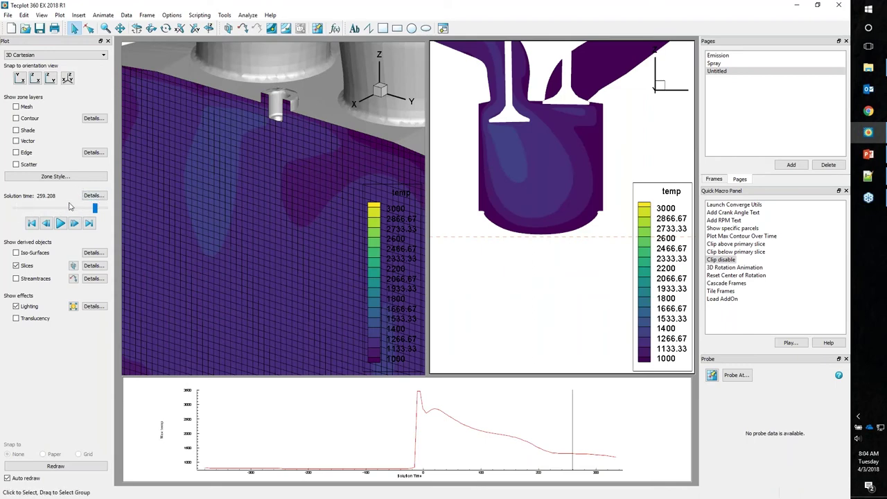
Step: Review the time animation's AVI export options, trying antialiasing and a custom width of 512, and leave without exporting
click(94, 195)
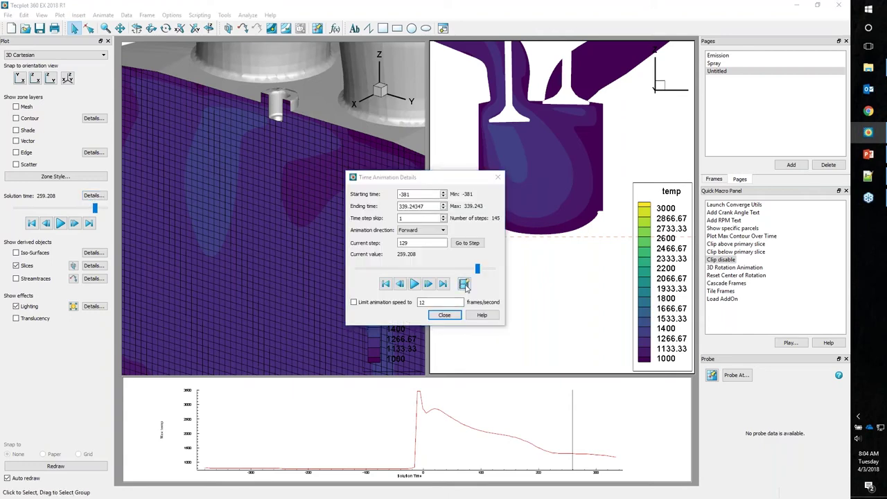
click(465, 284)
click(420, 179)
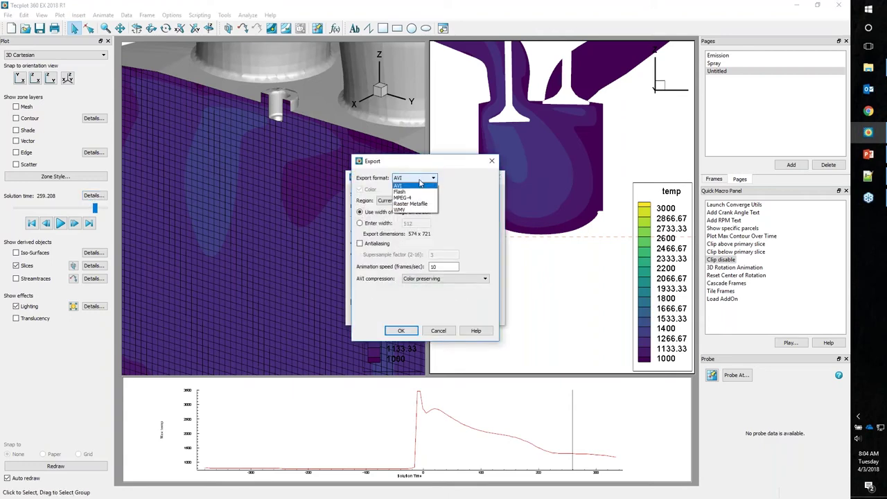
click(465, 203)
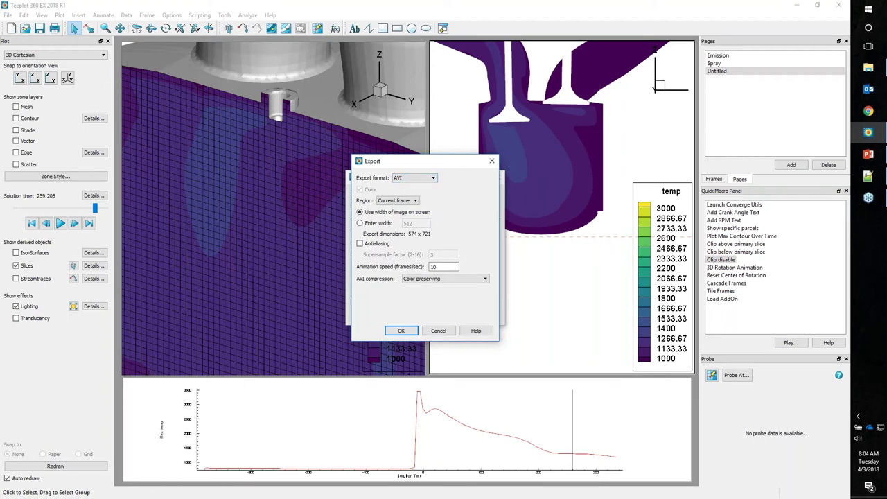
click(366, 246)
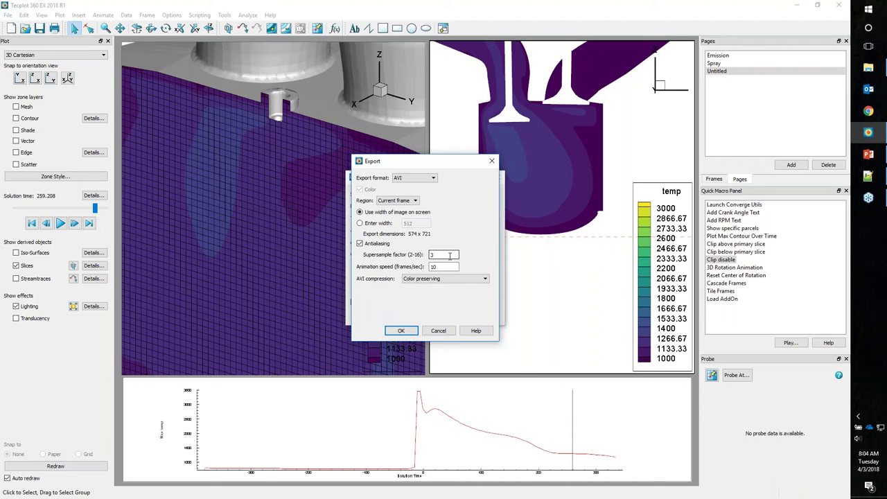
click(373, 223)
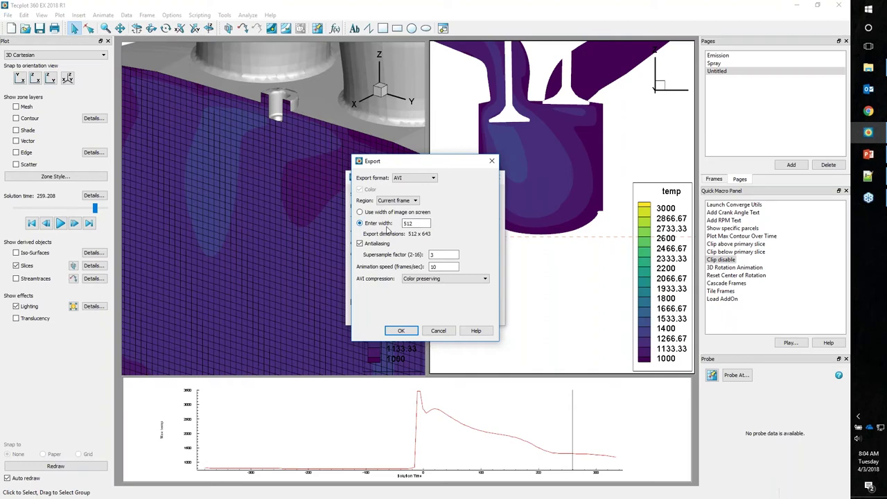
click(401, 331)
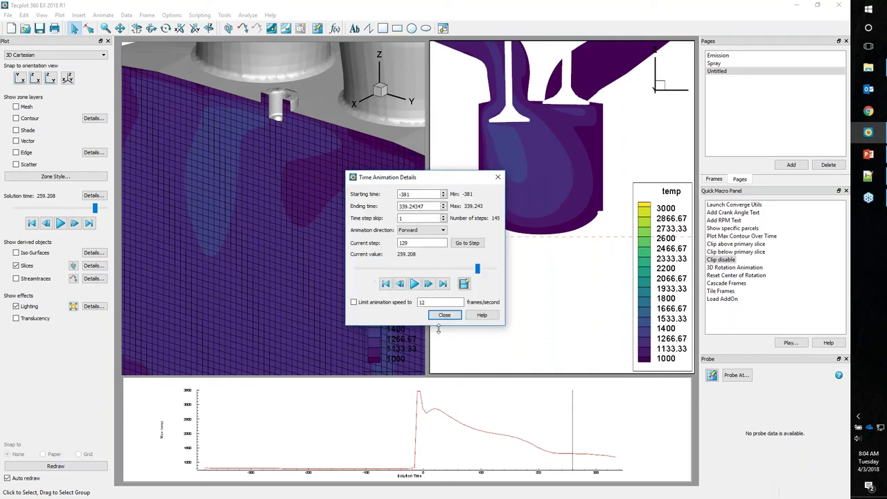
click(446, 316)
Step: Switch to File Explorer, play Temperature.mp4 from the ICE_GDI_Run1 folder, and return to Tecplot 360
click(870, 68)
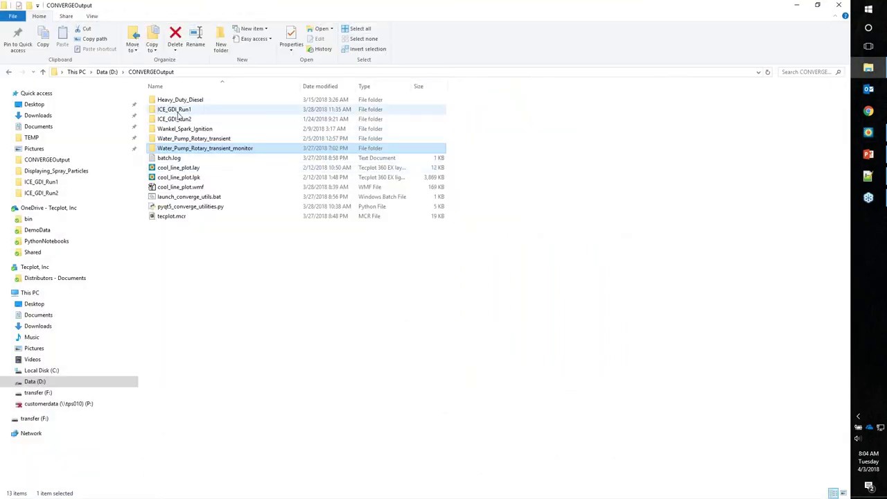
double_click(208, 109)
scroll(199, 247, down, 20)
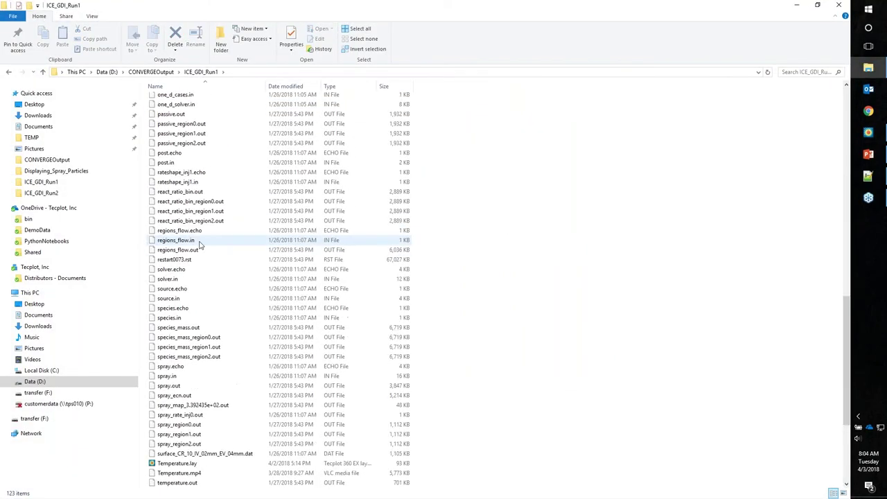
double_click(181, 308)
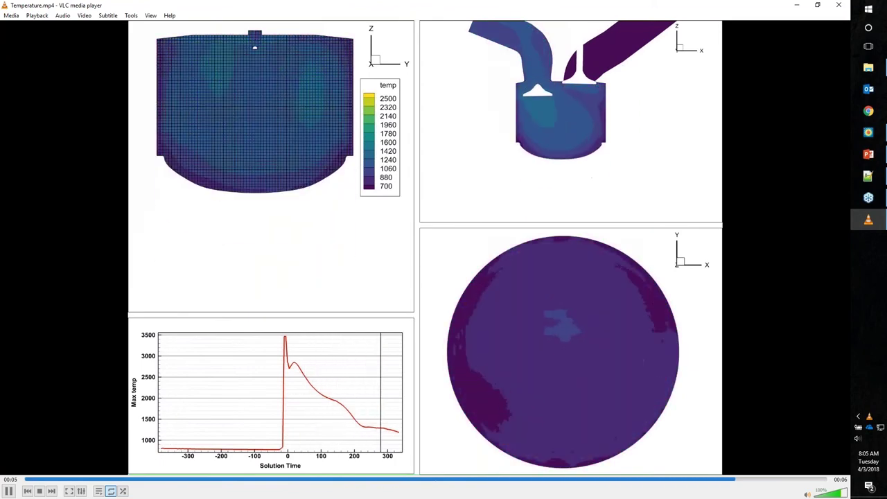
click(840, 7)
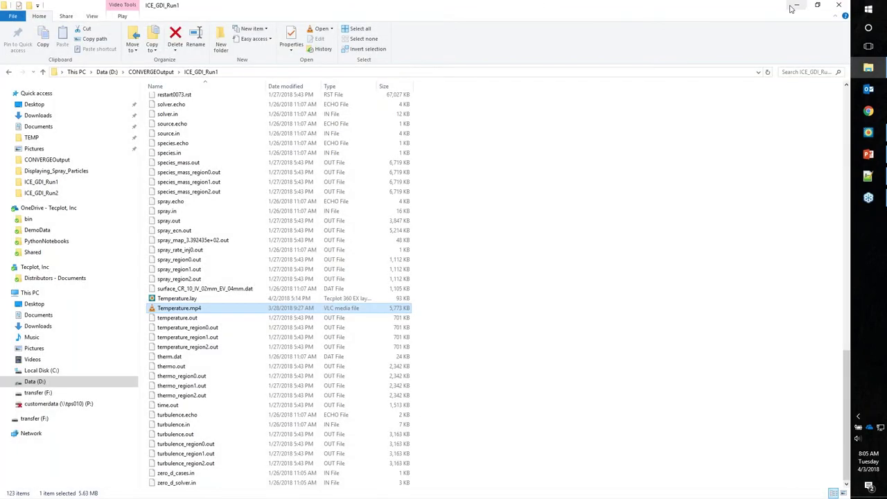
click(796, 7)
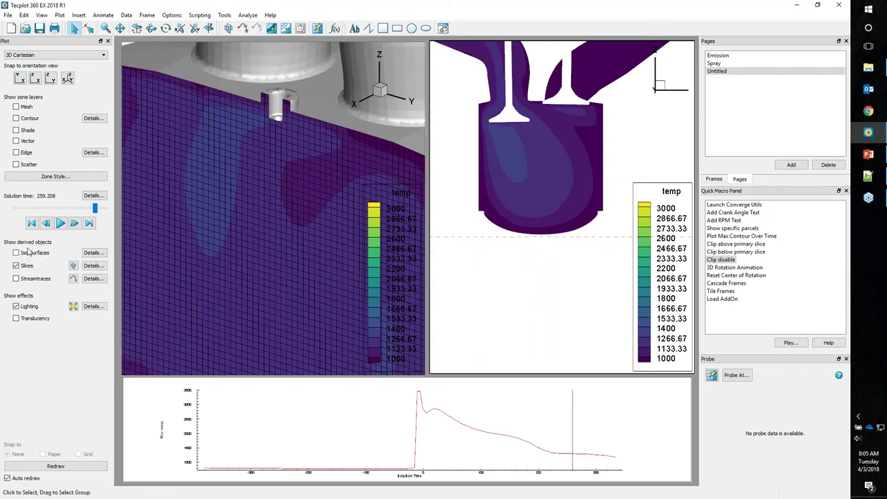
Step: Probe the temperature in the slice's warmer region and show a temp iso-surface at the value 1265
click(94, 253)
drag(447, 137, 560, 148)
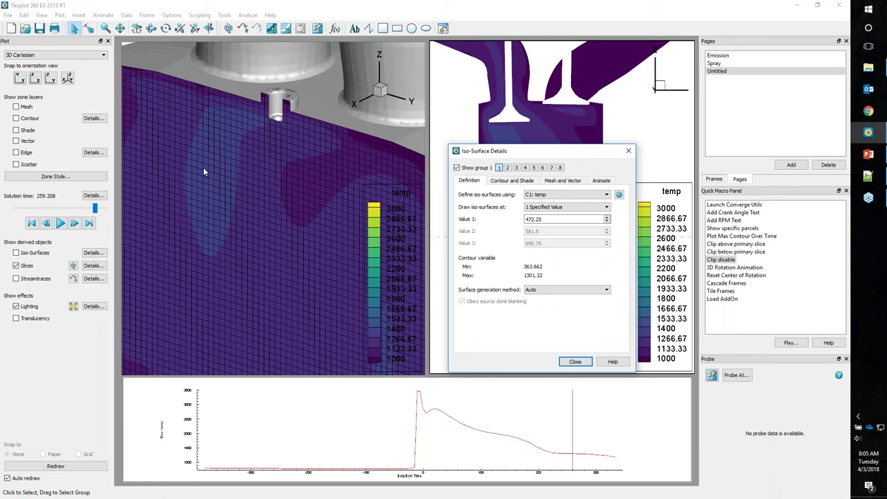
drag(516, 155, 518, 146)
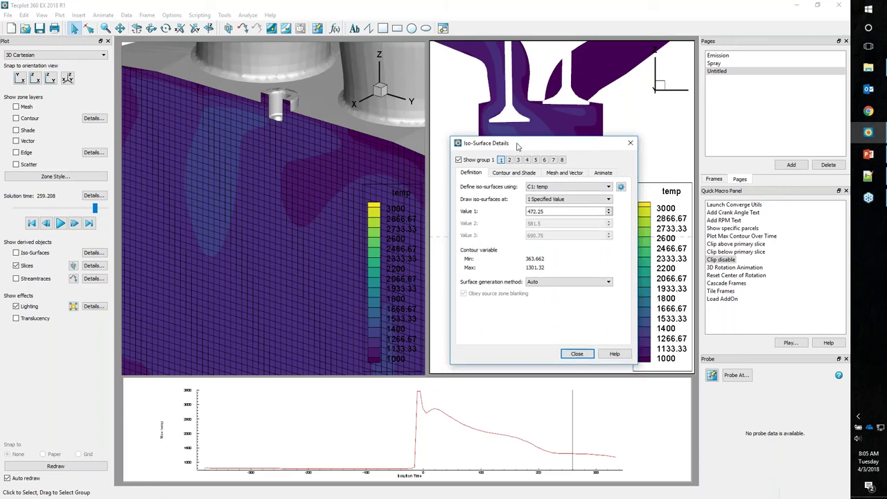
click(317, 28)
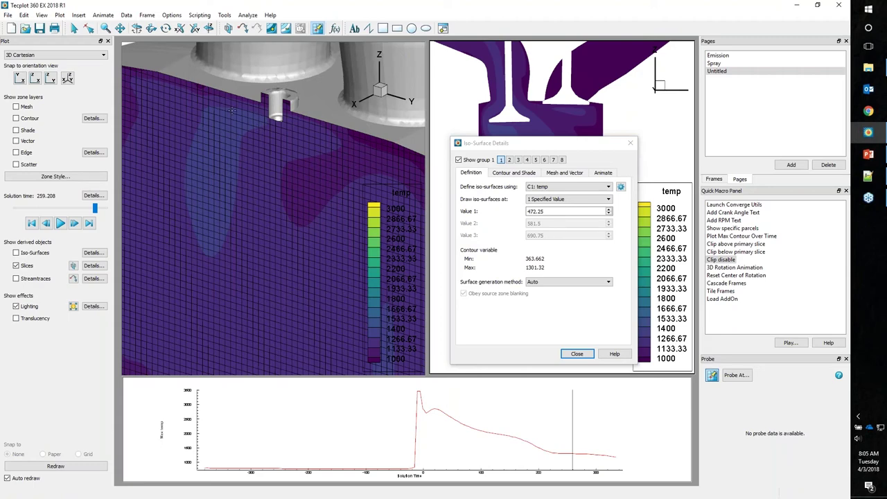
click(187, 151)
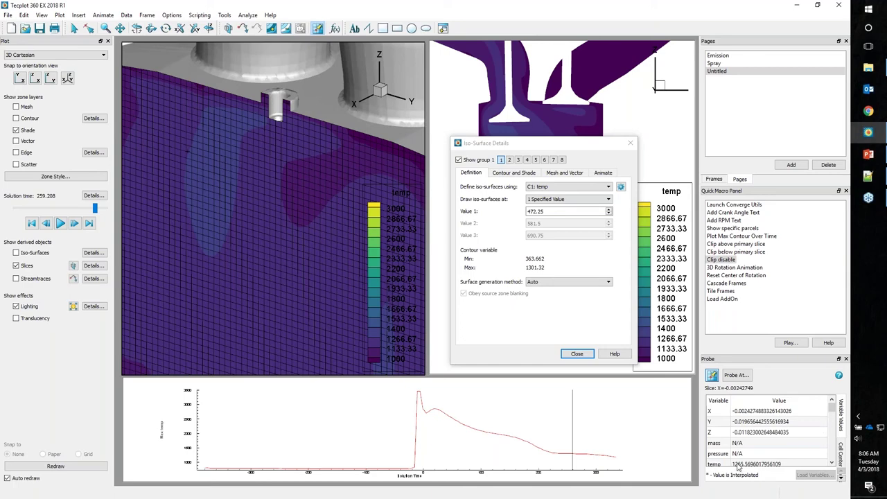
double_click(535, 212)
text(1265)
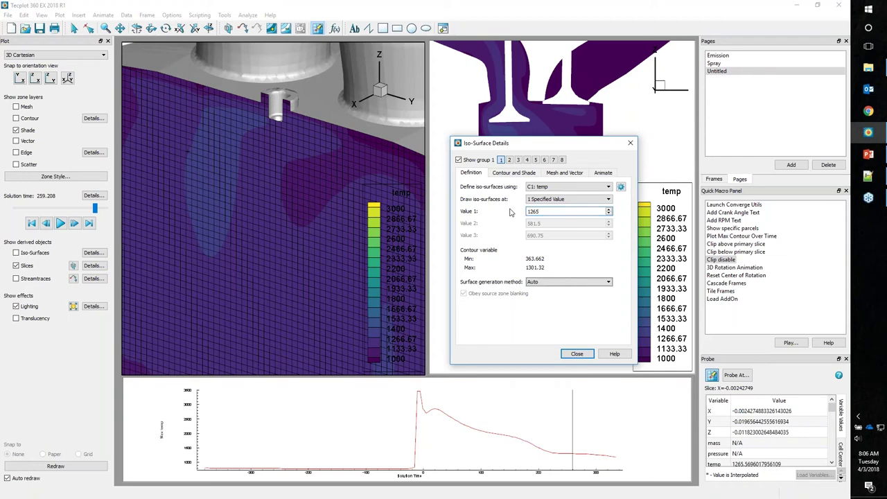
click(29, 253)
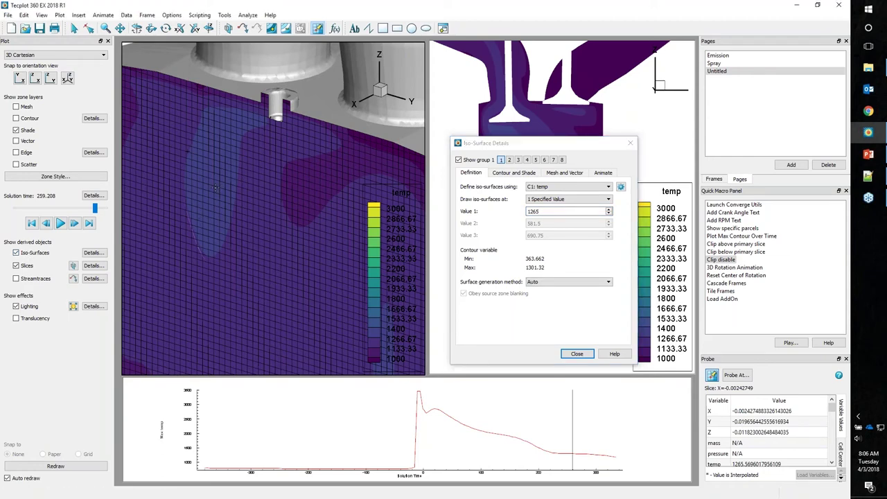
Step: Disable clipping in the original 3D frame and turn on translucency
double_click(720, 260)
click(16, 318)
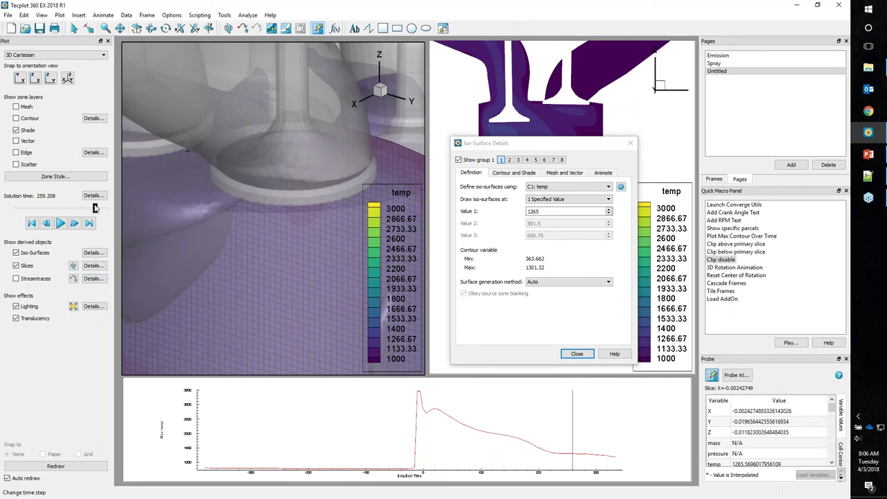
Step: Set the surface translucency to 90 for the grid, boundary and spray zones, and bring the whole iso-surface into view
click(56, 176)
drag(305, 185, 302, 333)
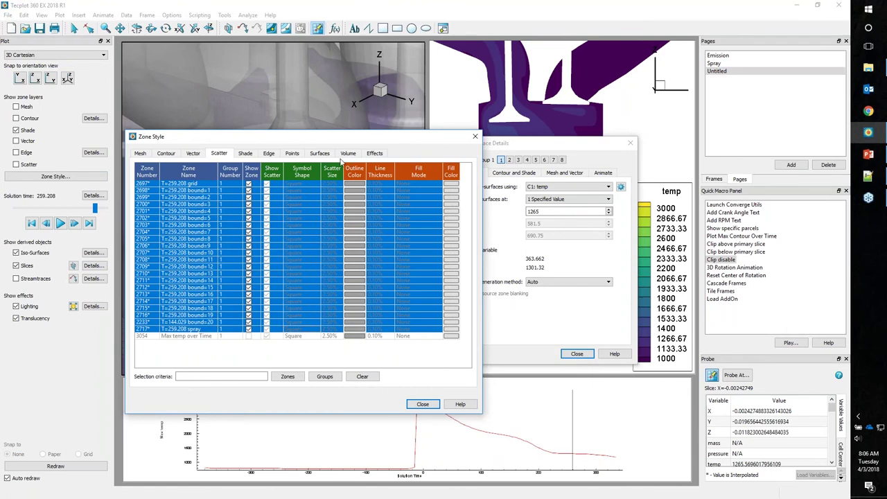
click(374, 153)
click(365, 174)
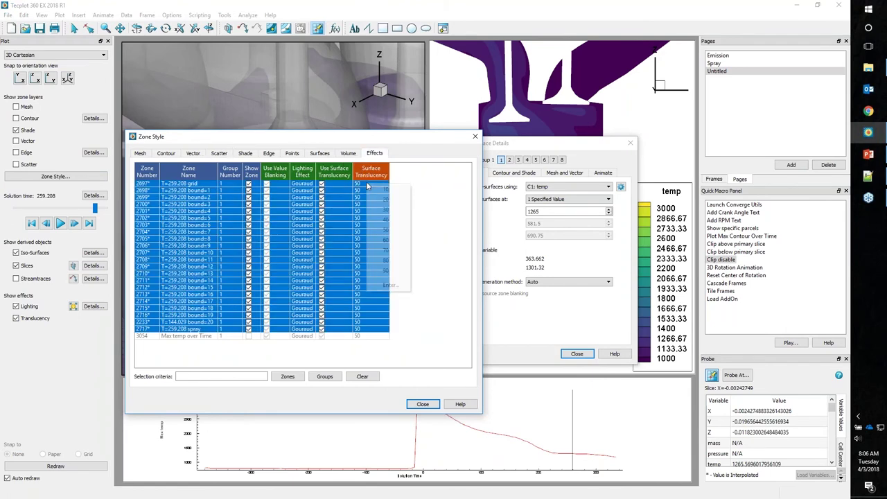
click(393, 273)
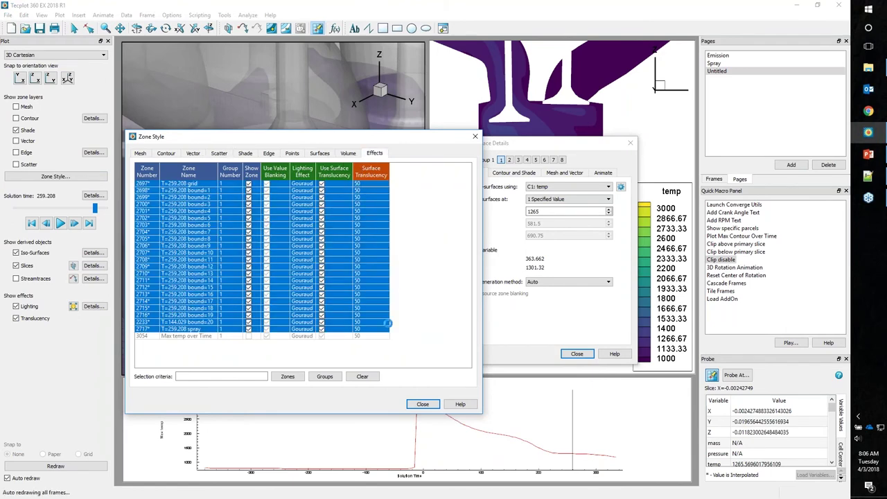
click(423, 404)
middle_drag(209, 174, 415, 233)
click(233, 277)
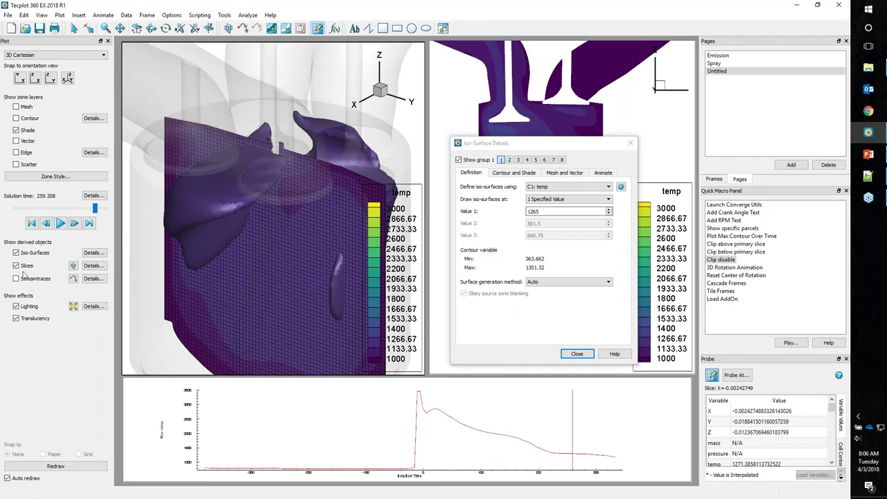
Step: Set the streamtrace creation format to Volume Ribbon and close the iso-surface and streamtrace settings
click(86, 280)
click(630, 145)
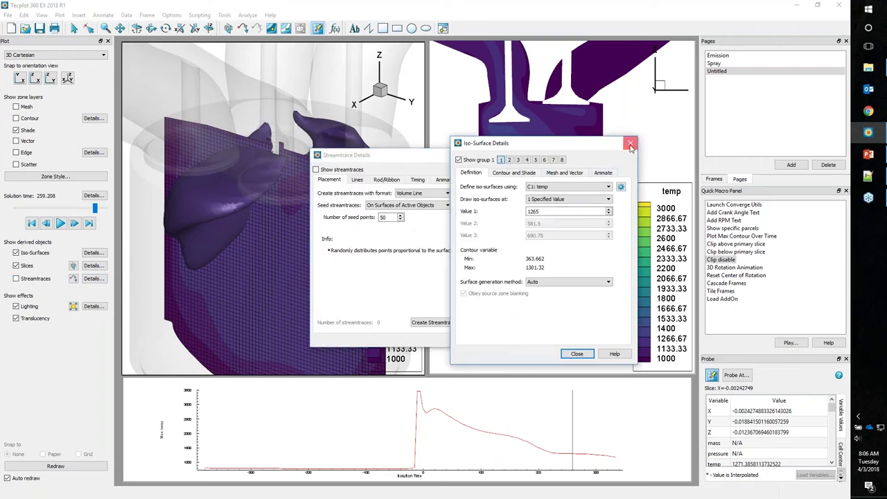
click(630, 145)
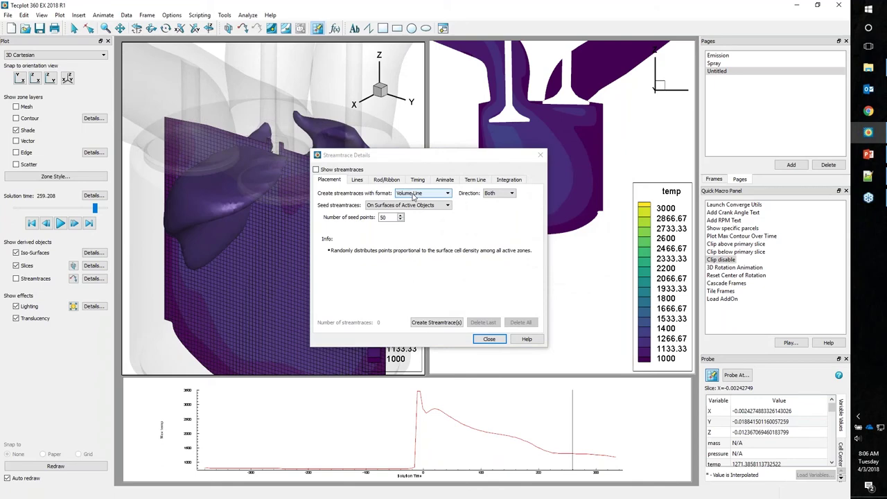
click(433, 195)
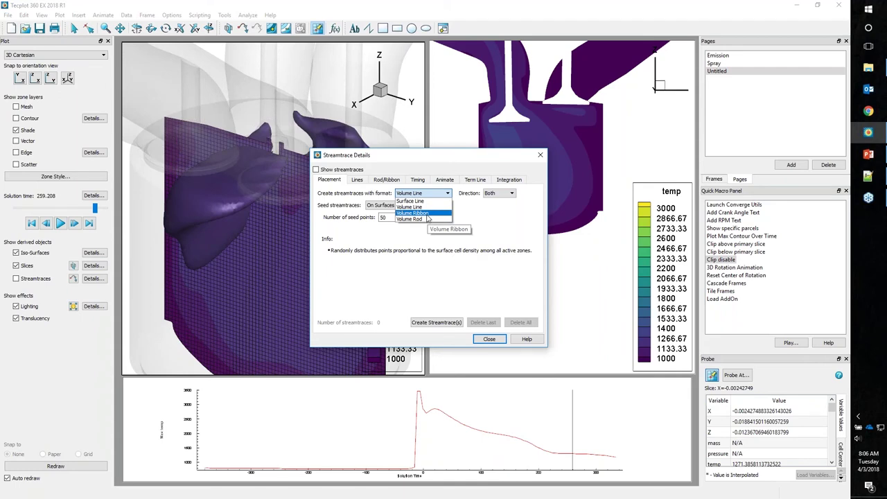
click(424, 213)
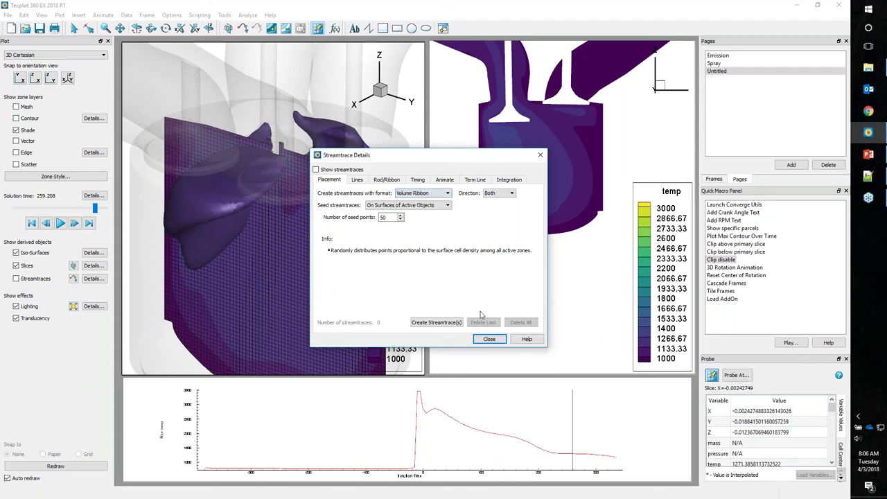
click(488, 339)
Step: Place several volume ribbon streamtraces on the slice in the 3D frame, using Vel_U, Vel_V and Vel_W as vector variables
click(74, 279)
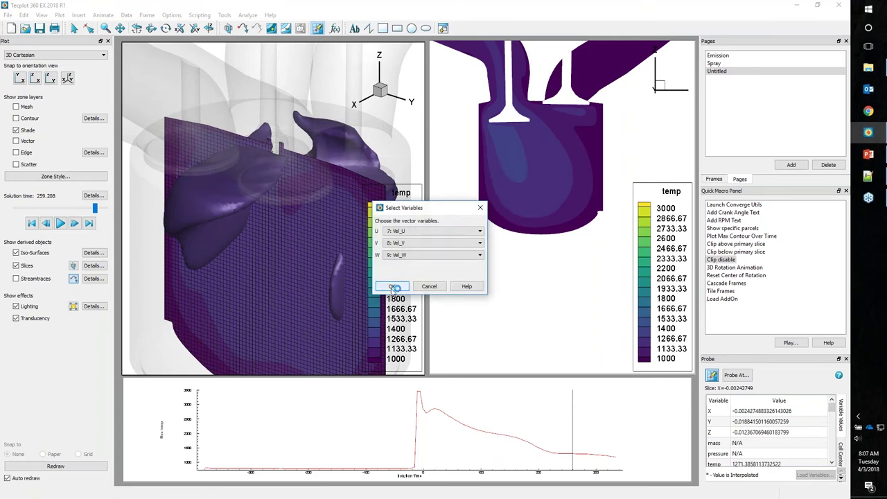
click(392, 286)
click(298, 259)
mouse_move(277, 208)
middle_down()
mouse_move(326, 201)
mouse_move(284, 208)
middle_up()
click(236, 252)
click(259, 267)
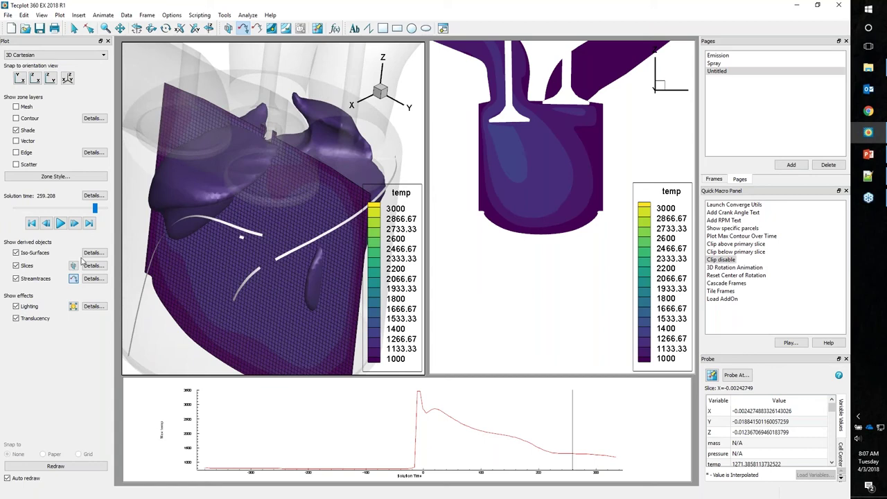
Step: Change the streamtrace seeding method to By Entering XYZ Positions and return to the 3D plot
click(94, 278)
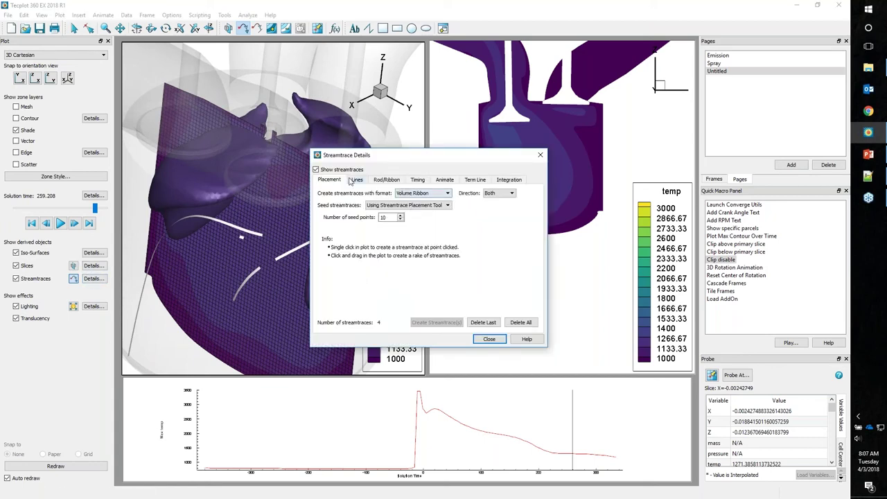
click(385, 205)
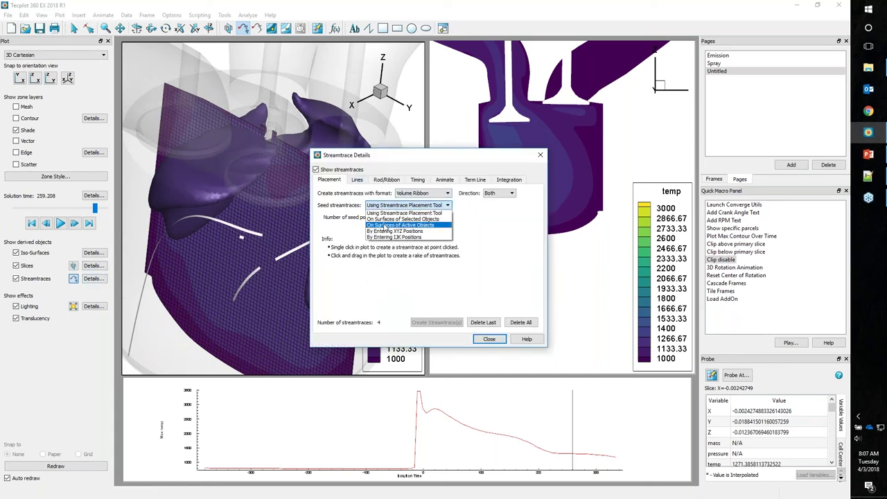
click(385, 232)
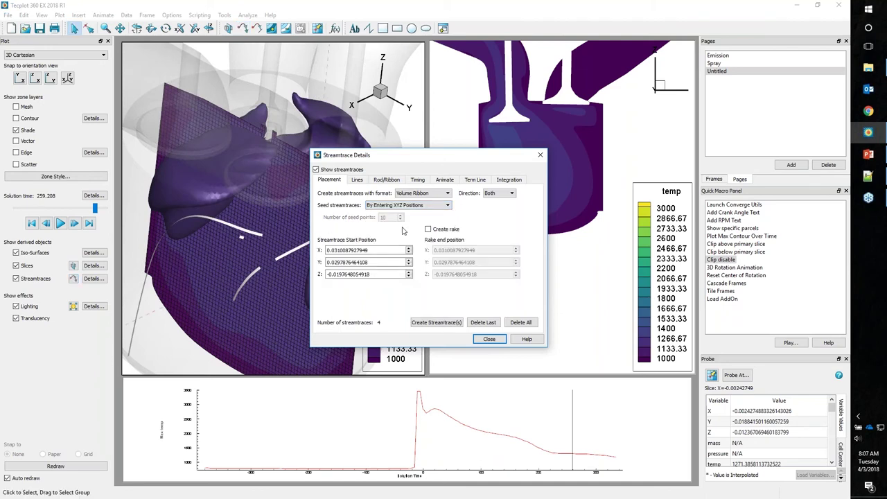
click(493, 342)
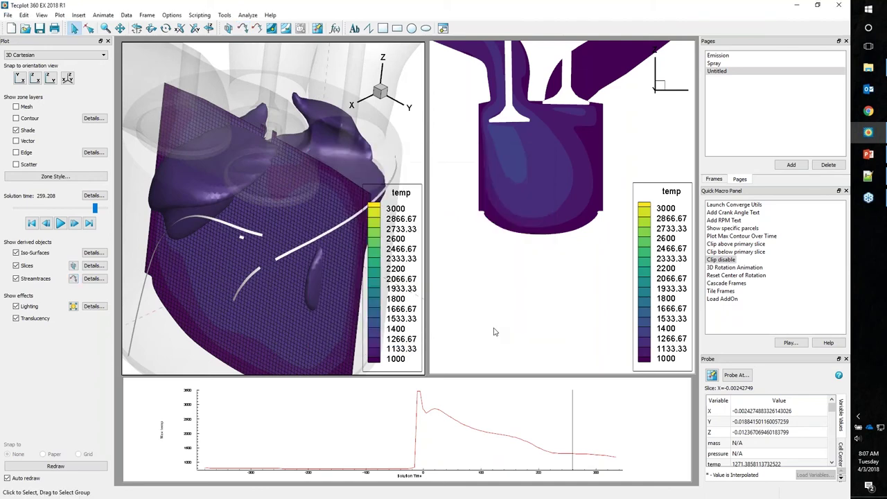
click(481, 249)
middle_drag(276, 280, 298, 238)
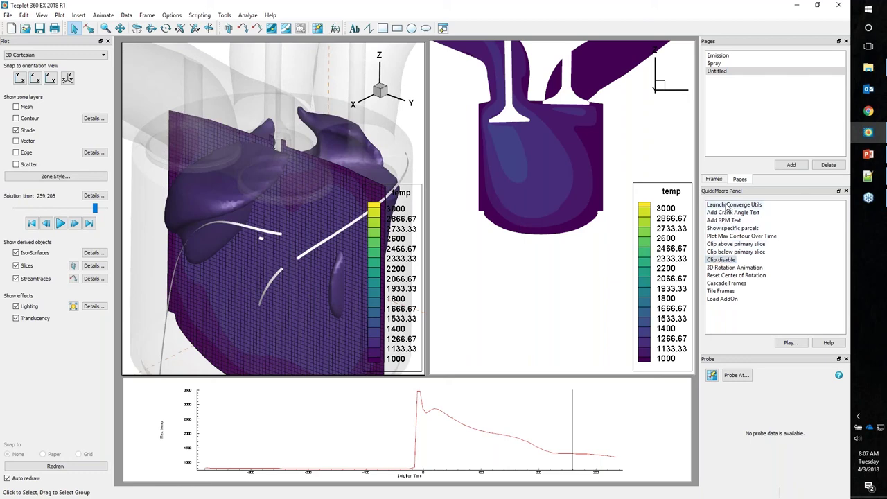
Step: Run the Launch Converge Utils macro, enlarge the CONVERGE Utilities window and move it clear of the plots
click(727, 205)
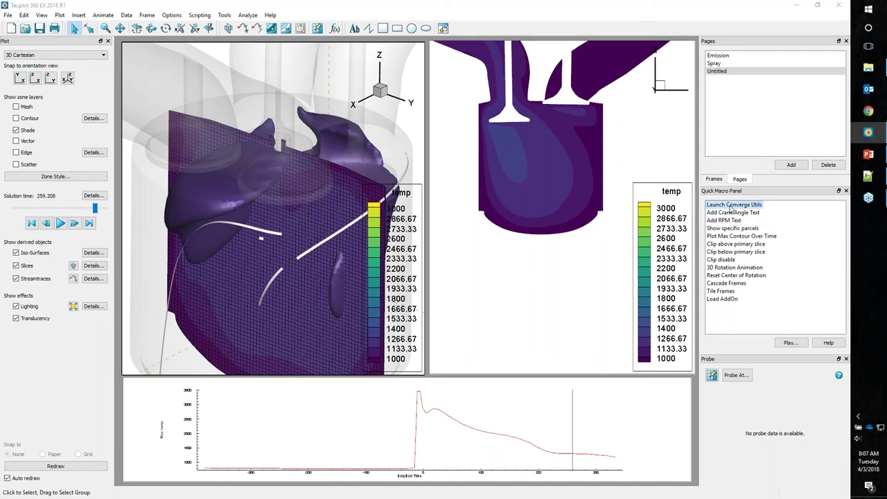
double_click(730, 207)
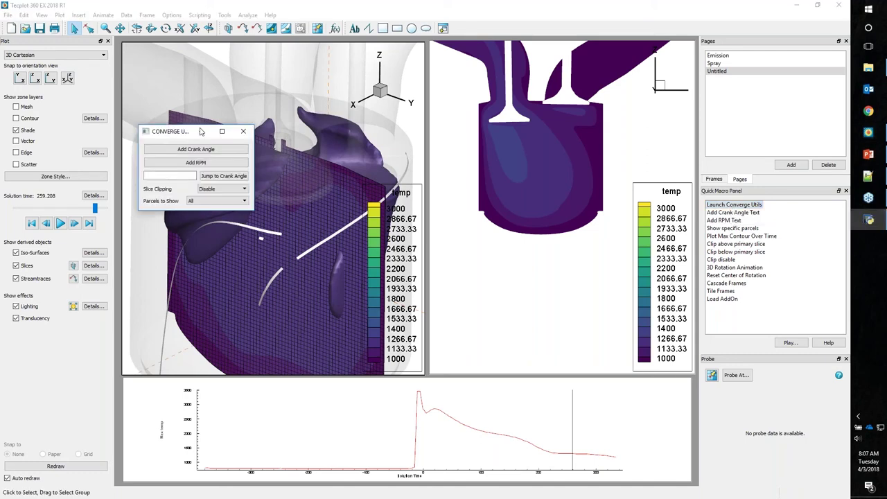
drag(159, 135, 478, 143)
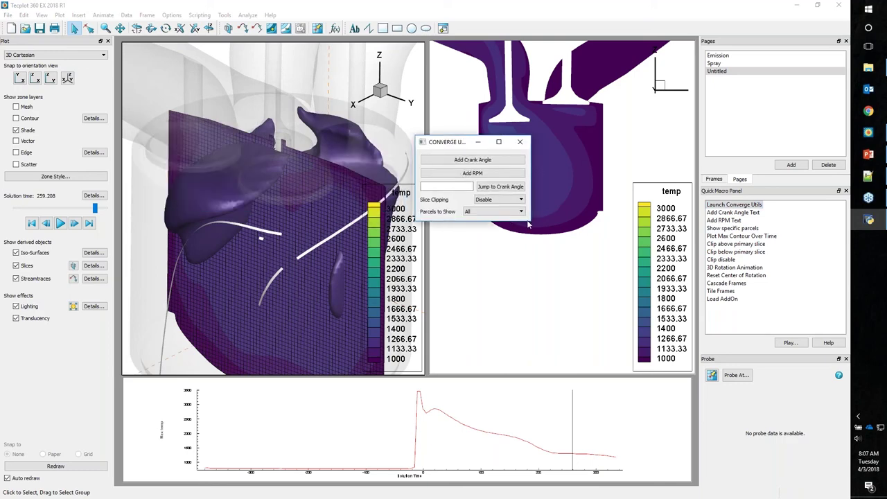
drag(535, 224, 560, 240)
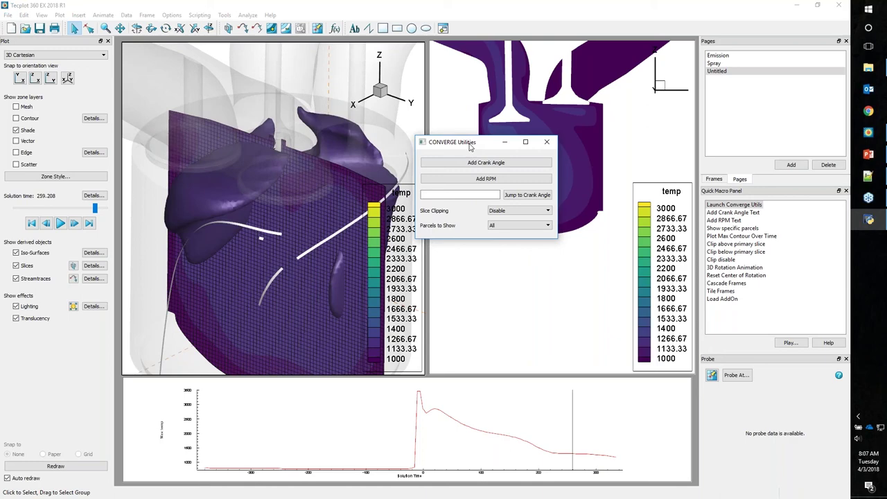
drag(470, 144, 733, 125)
Step: Add crank angle and RPM text to the 2D temperature slice frame using CONVERGE Utilities
click(493, 312)
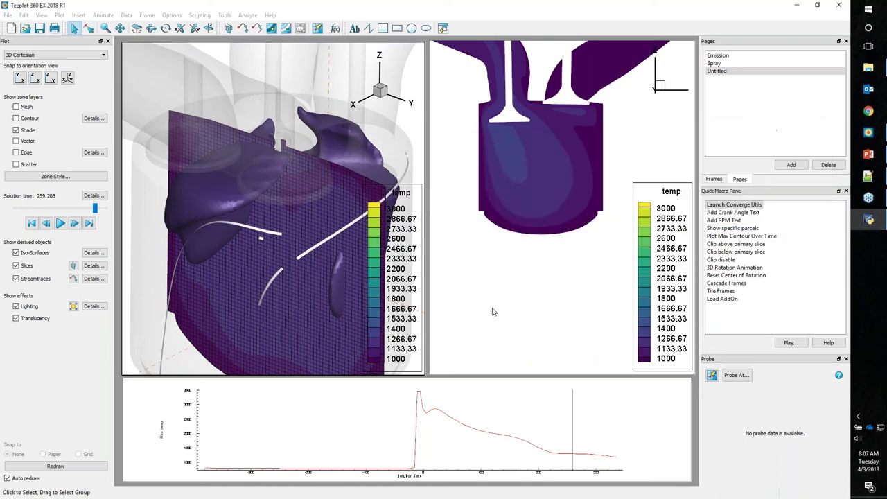
click(868, 219)
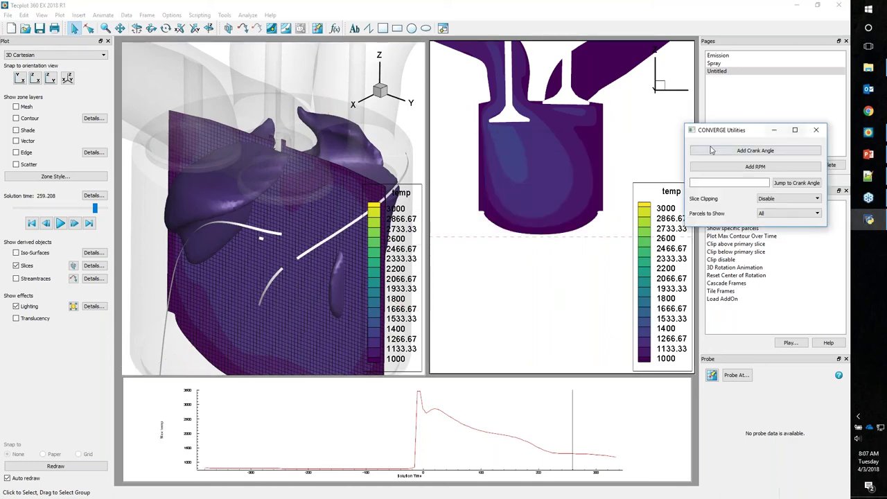
click(727, 154)
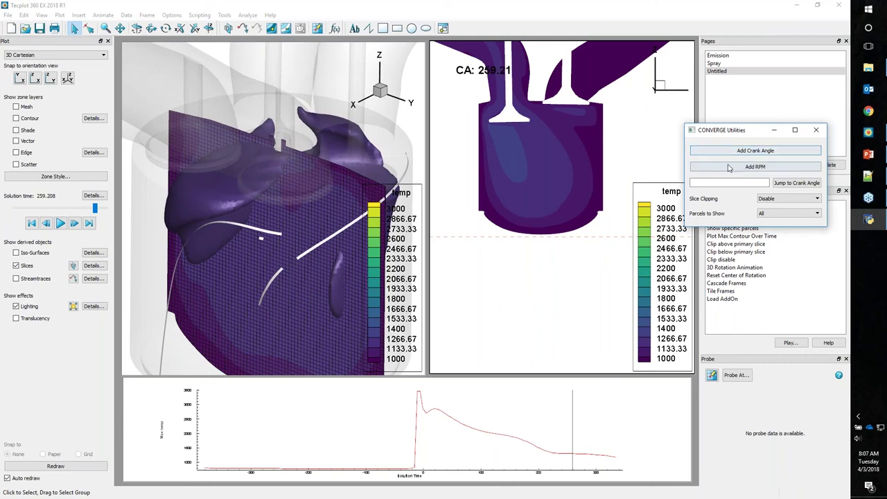
click(732, 167)
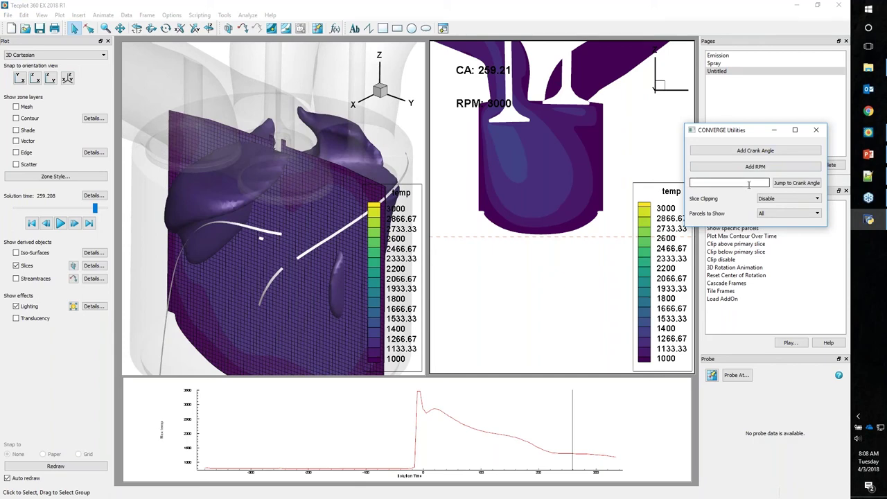
Step: Jump the solution to crank angle 0 from CONVERGE Utilities
click(749, 185)
text(0)
click(787, 185)
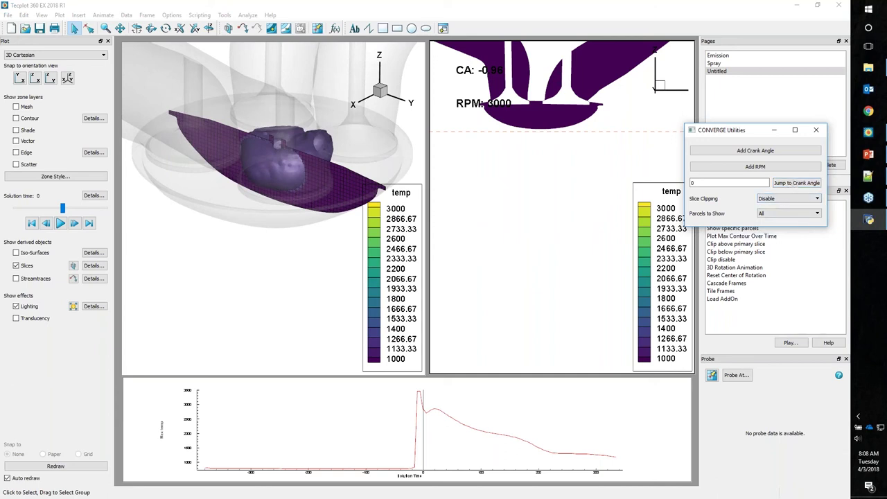
Step: Close the CONVERGE Utilities window and switch to the PowerPoint webinar presentation
drag(730, 135, 745, 162)
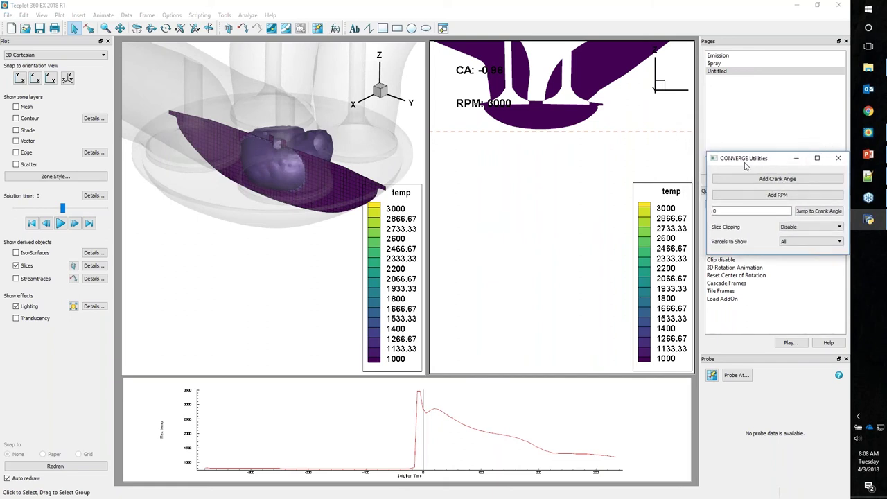
click(837, 159)
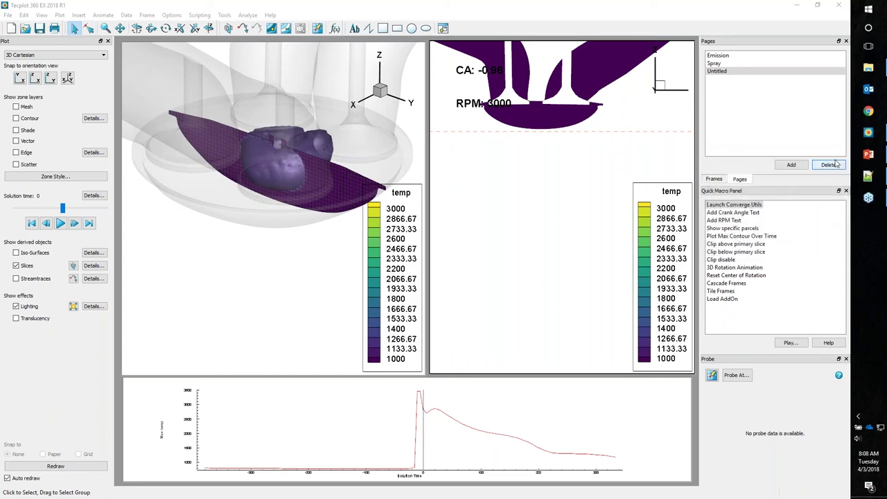
click(796, 7)
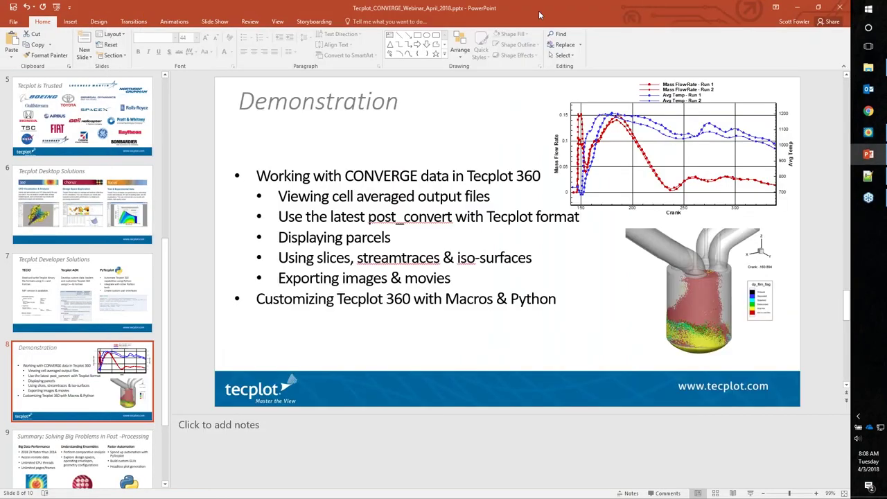